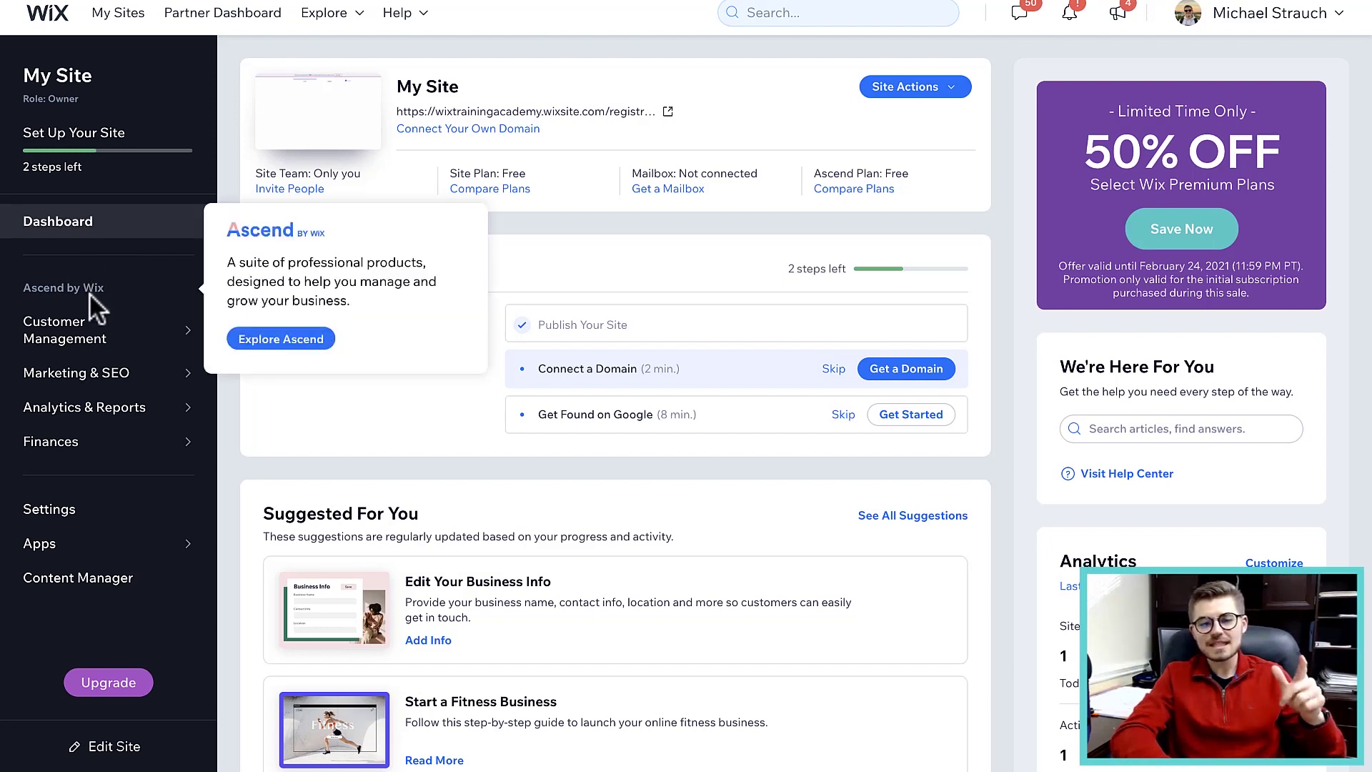
# Step: Switch to the Wix Training Academy site and view its last-30-days Traffic Overview analytics
pyautogui.moveTo(84, 427)
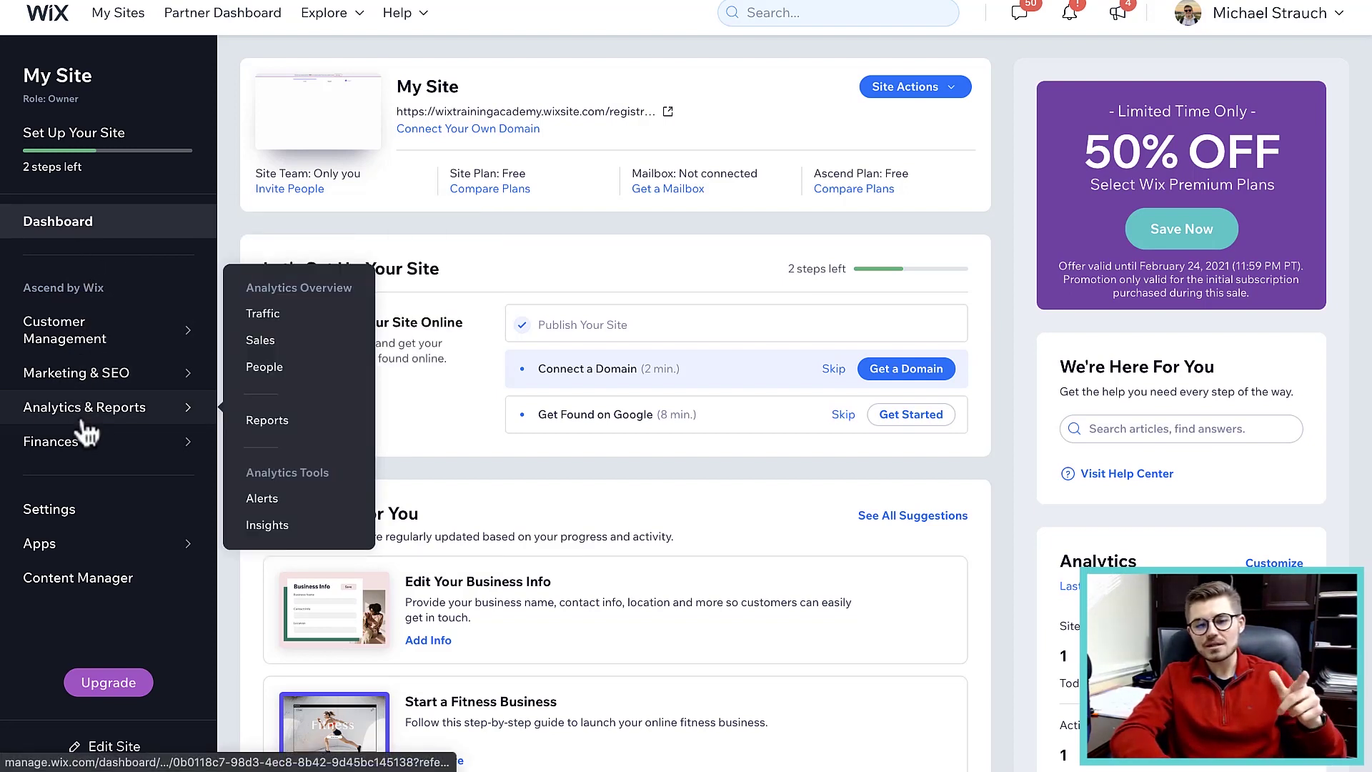
pyautogui.click(81, 422)
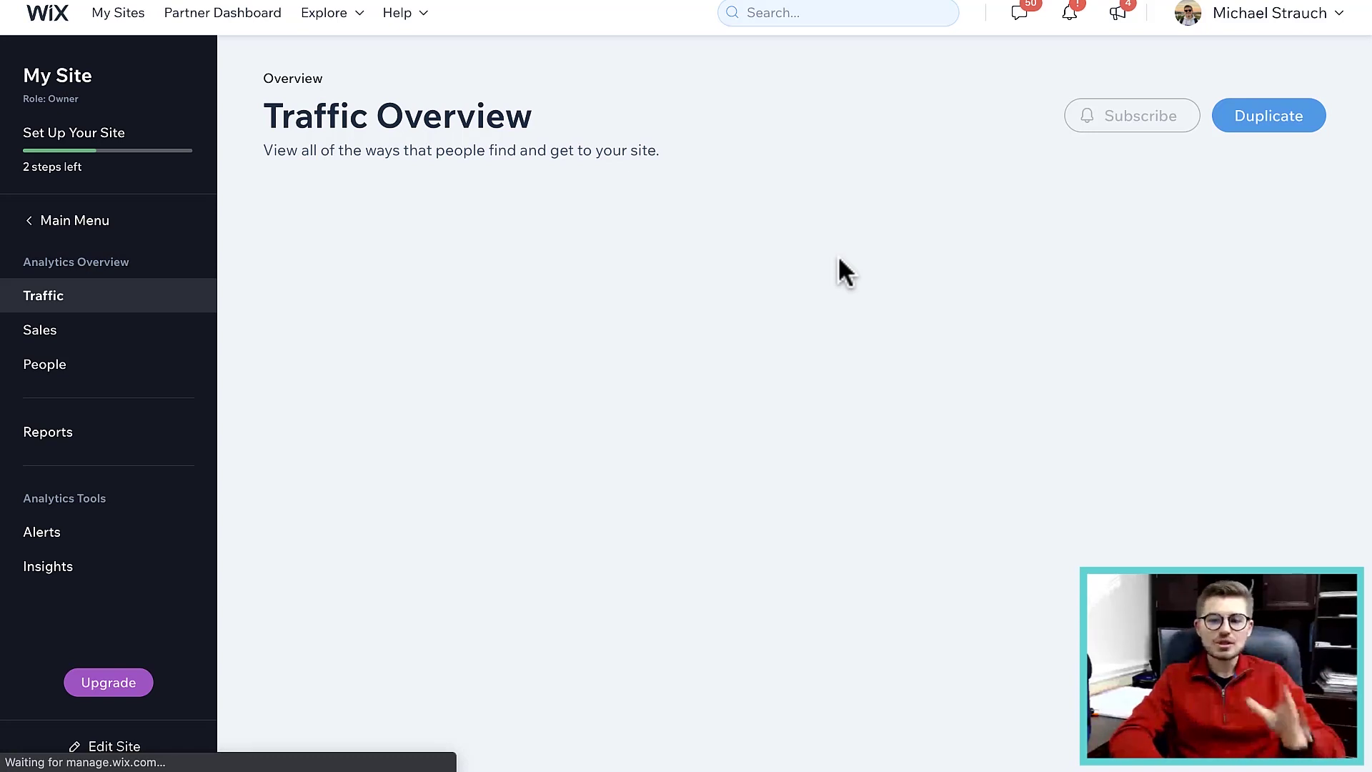
pyautogui.click(125, 17)
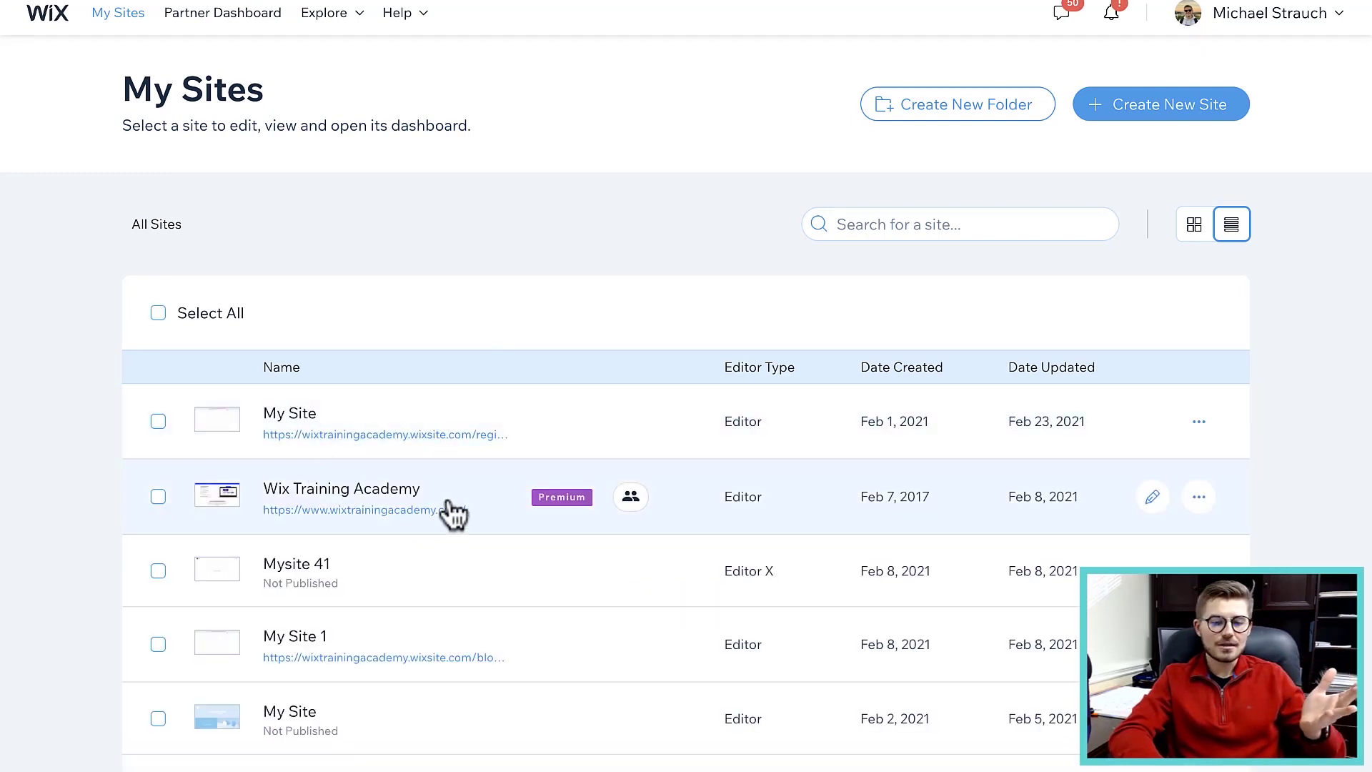
pyautogui.click(495, 486)
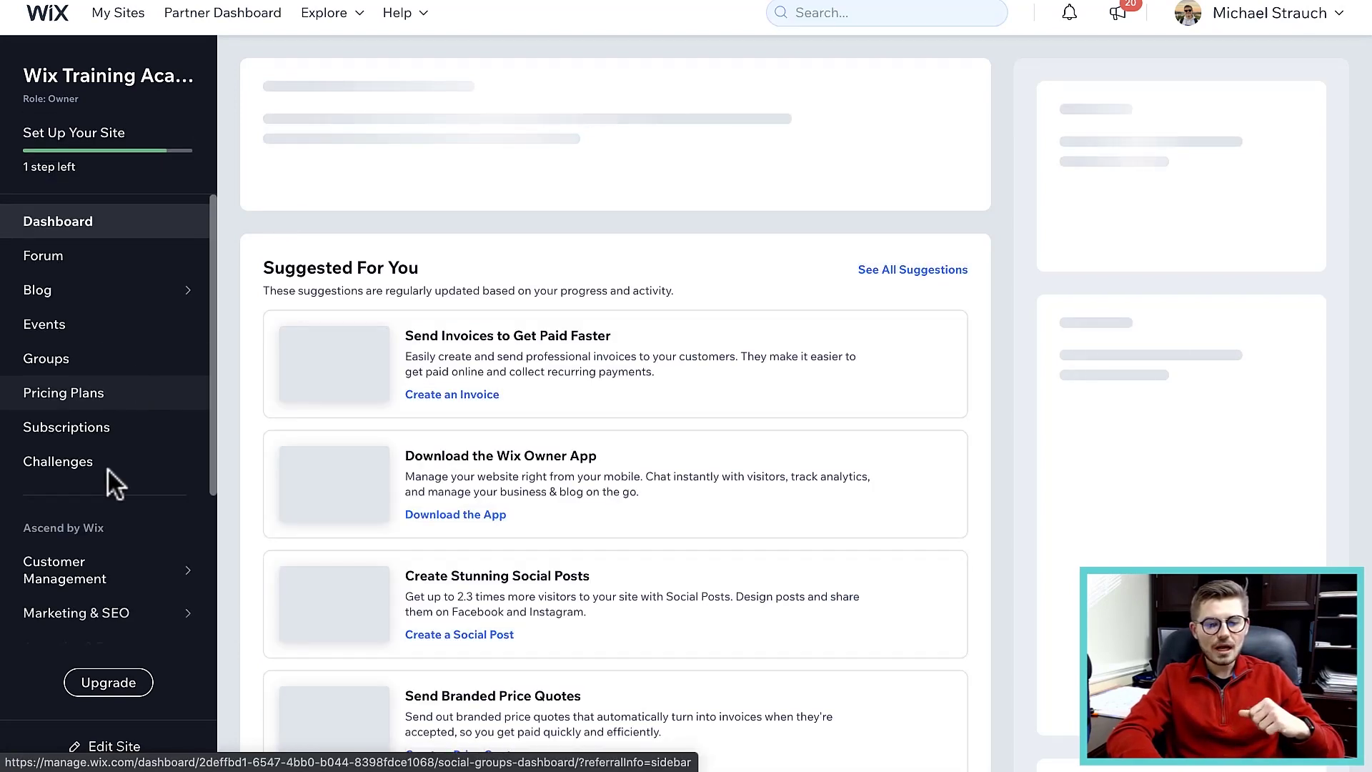
pyautogui.scroll(-2, 92, 628)
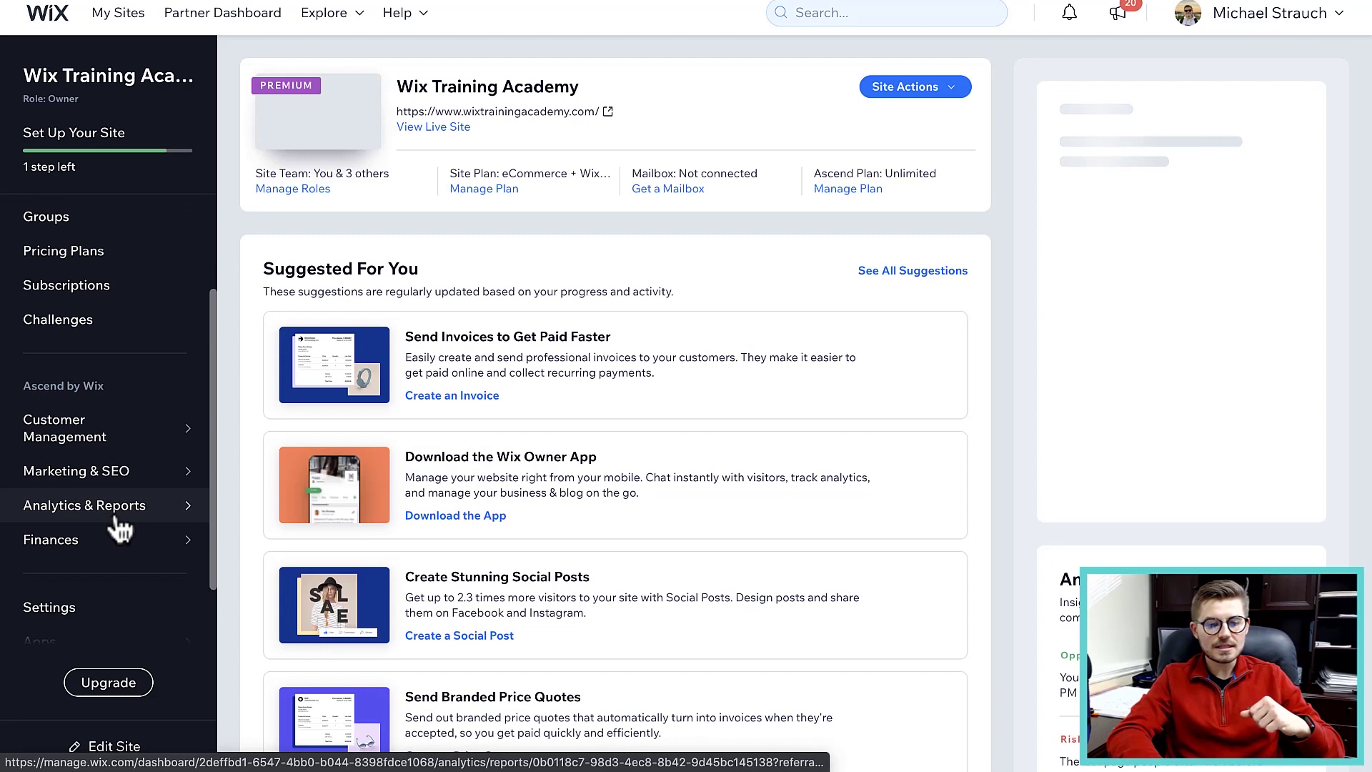
pyautogui.click(113, 516)
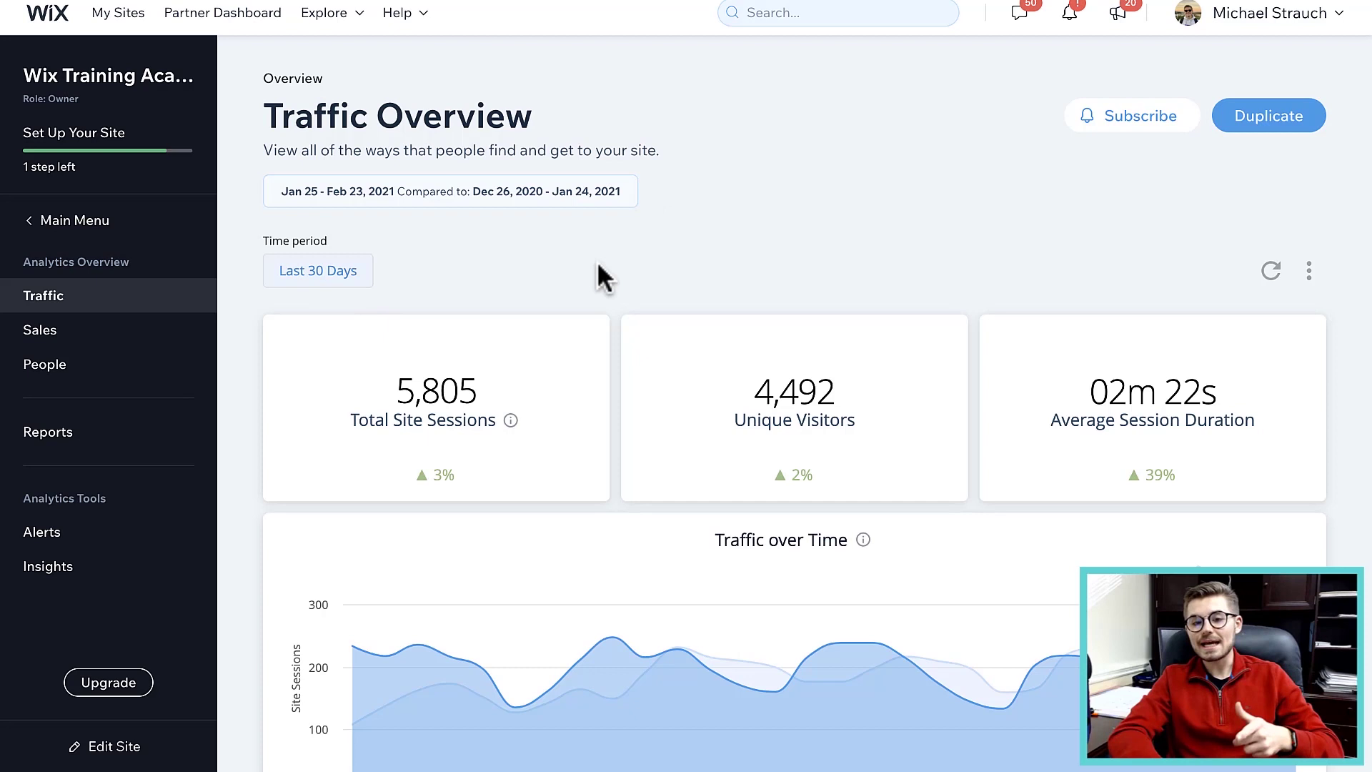
pyautogui.click(352, 275)
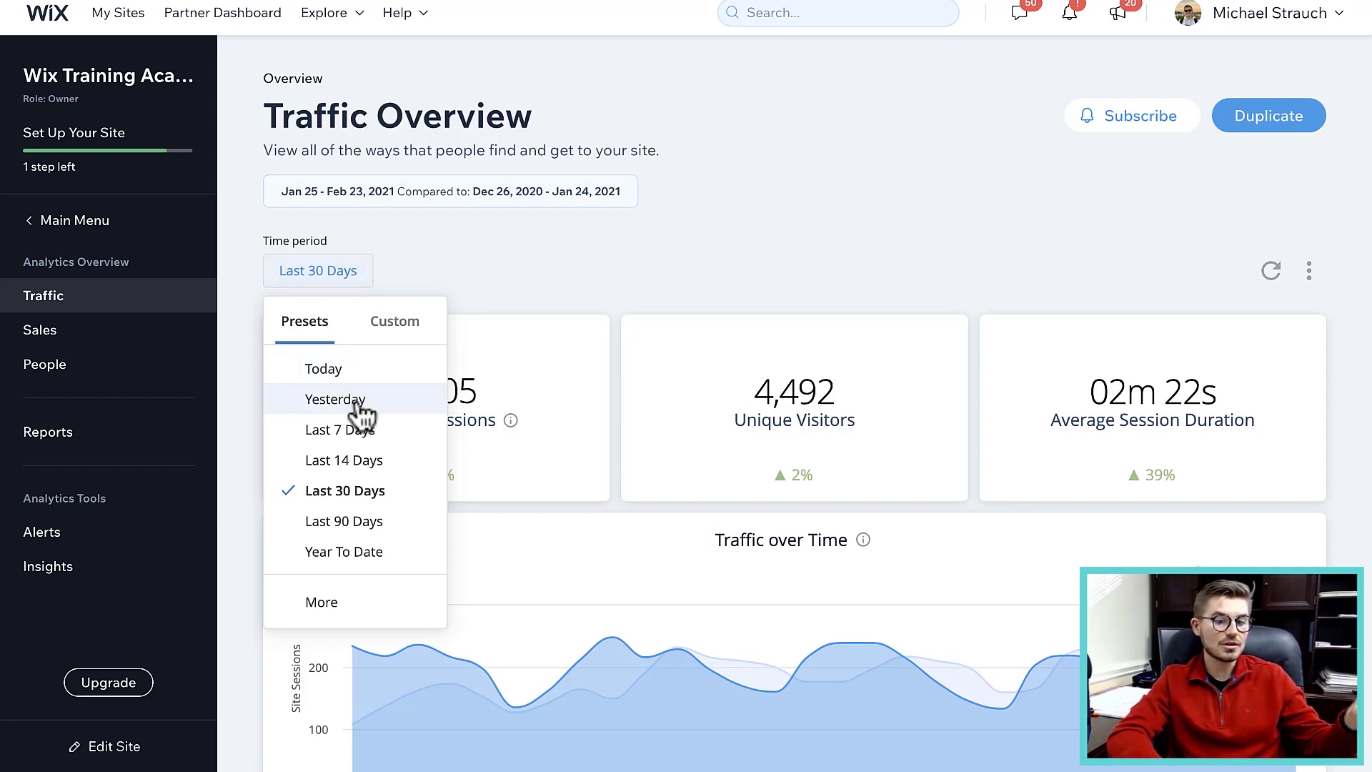
pyautogui.click(412, 321)
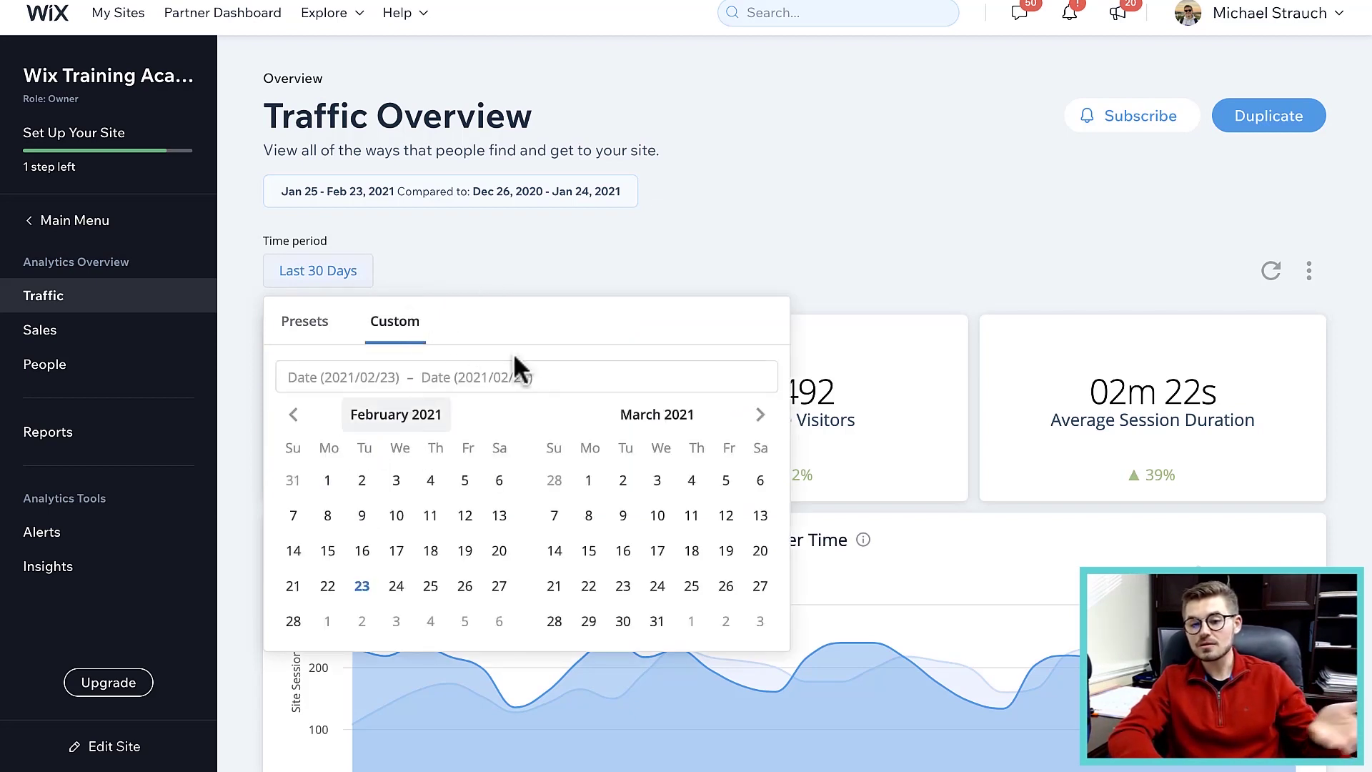
pyautogui.click(310, 330)
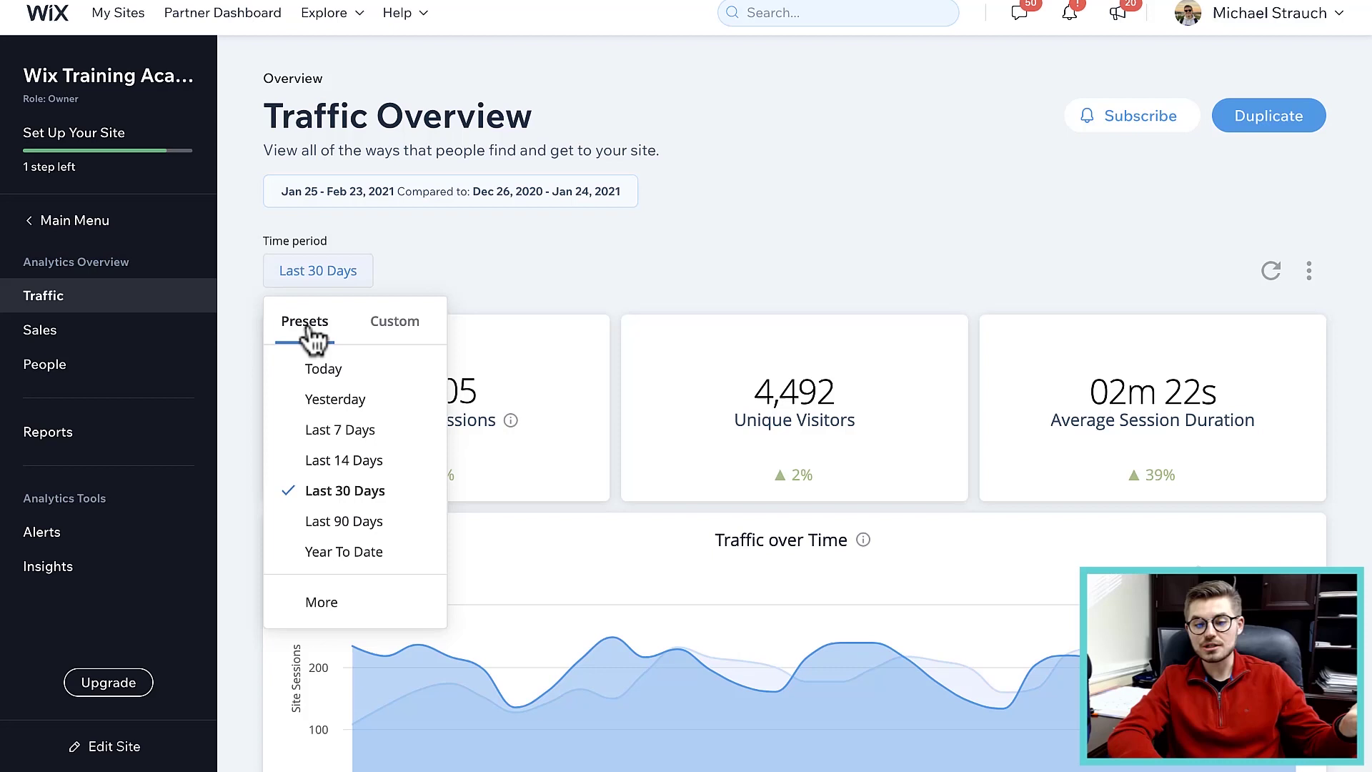
pyautogui.click(336, 604)
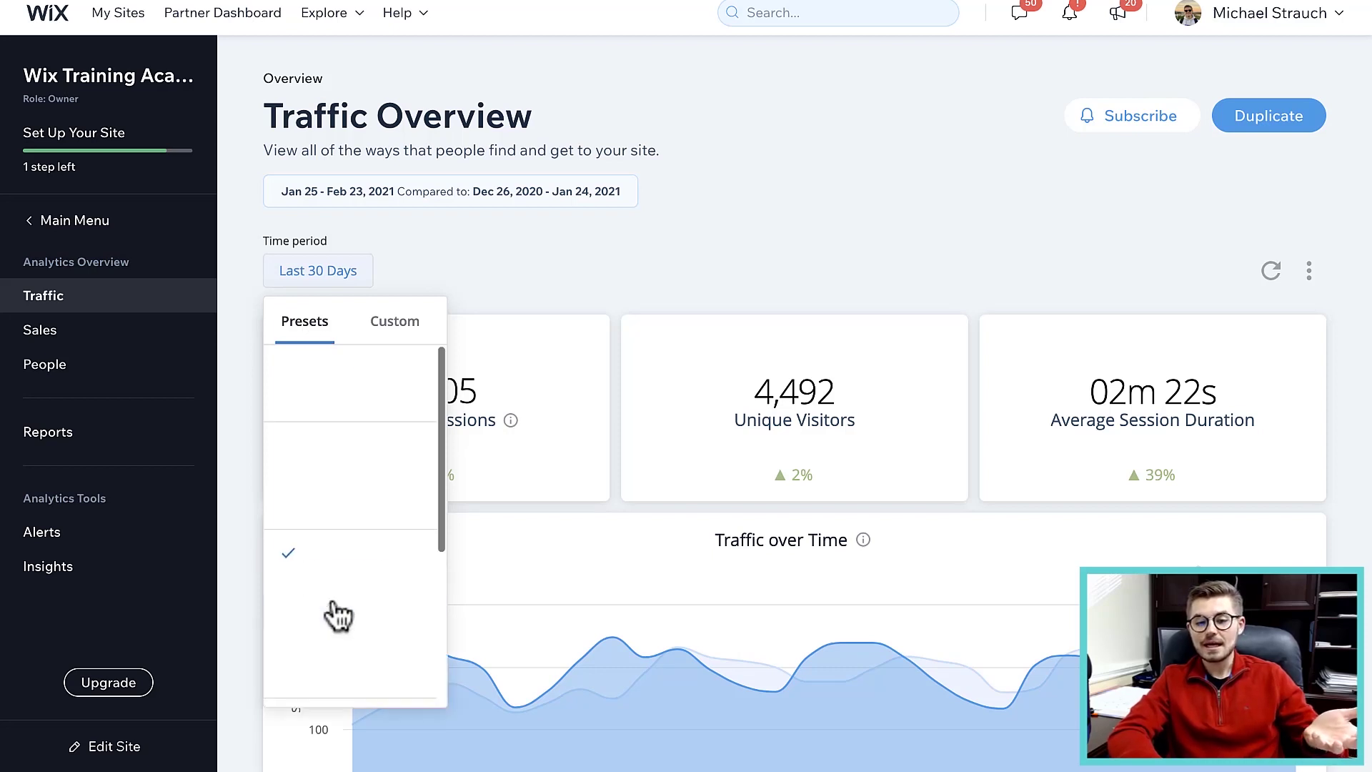
pyautogui.scroll(-2, 350, 572)
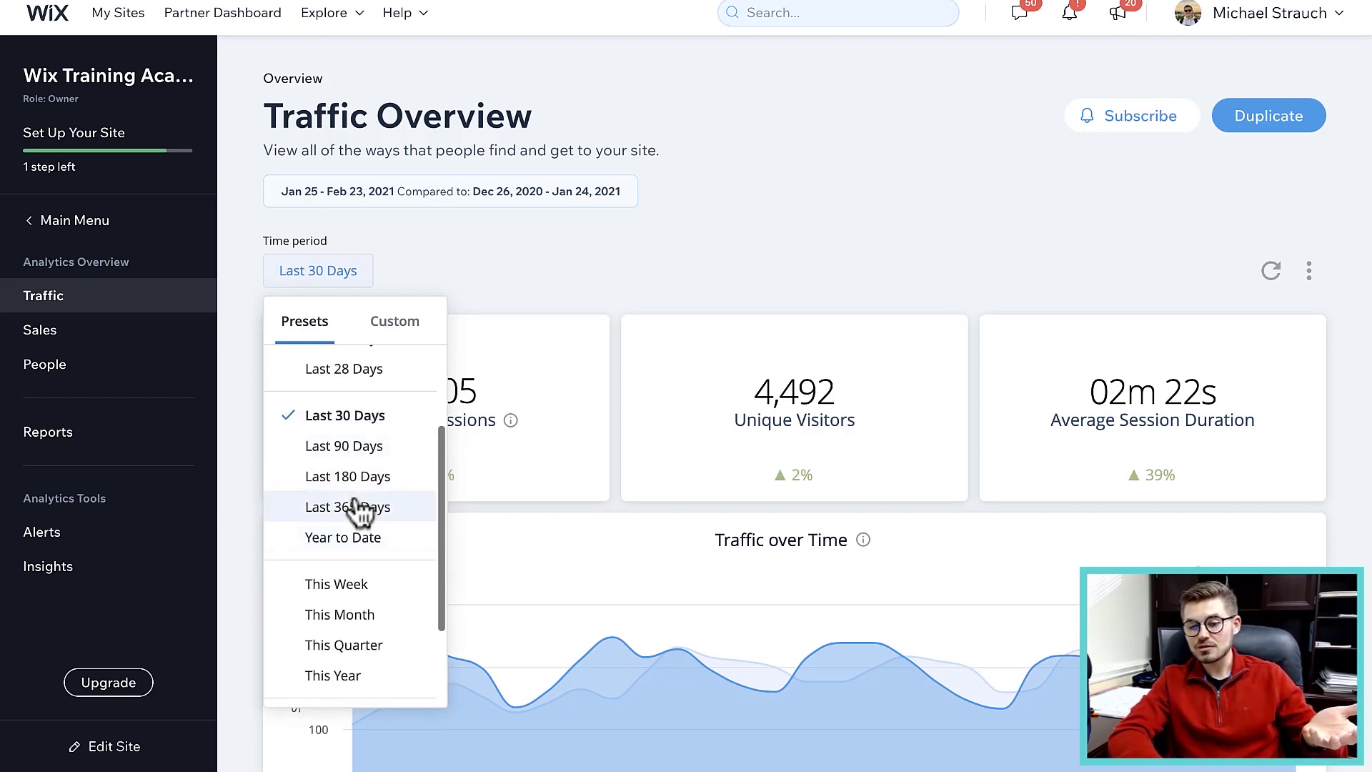
pyautogui.scroll(-1, 361, 518)
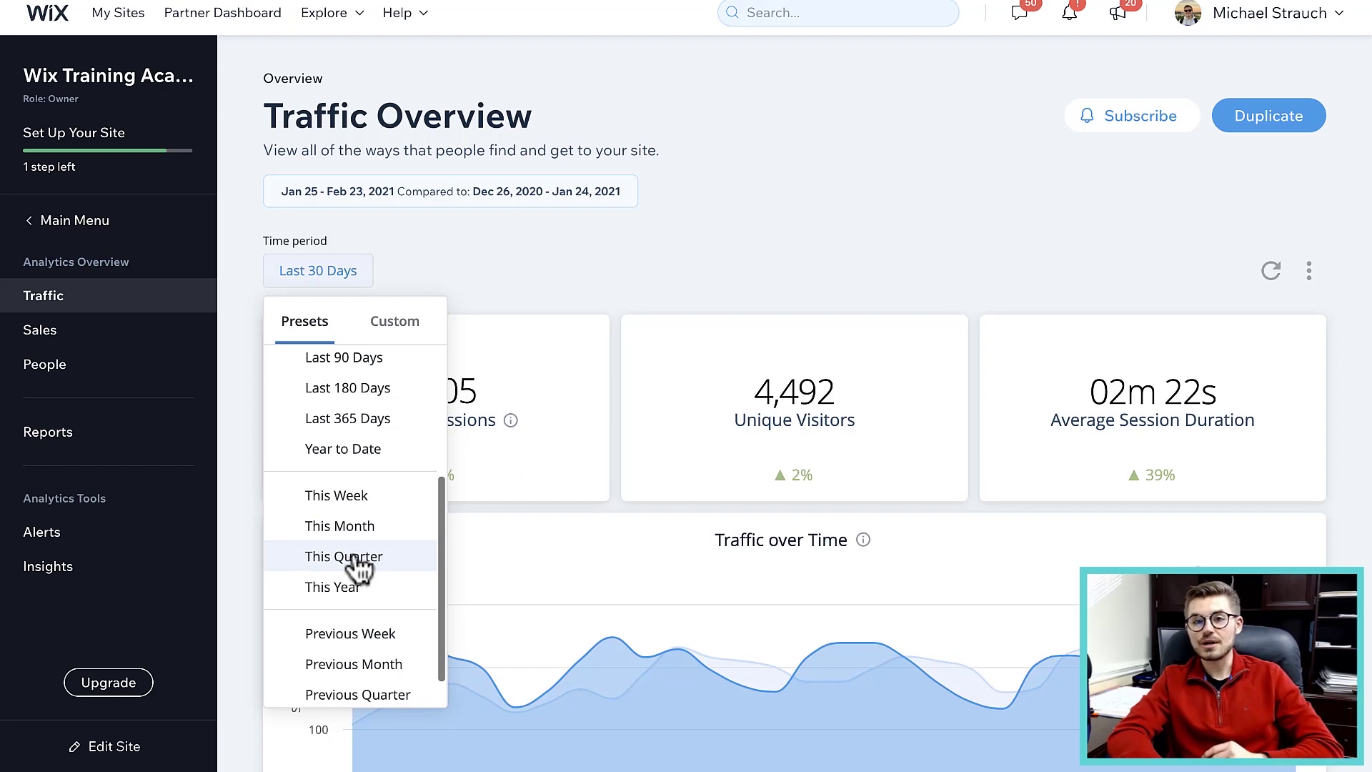
pyautogui.click(547, 272)
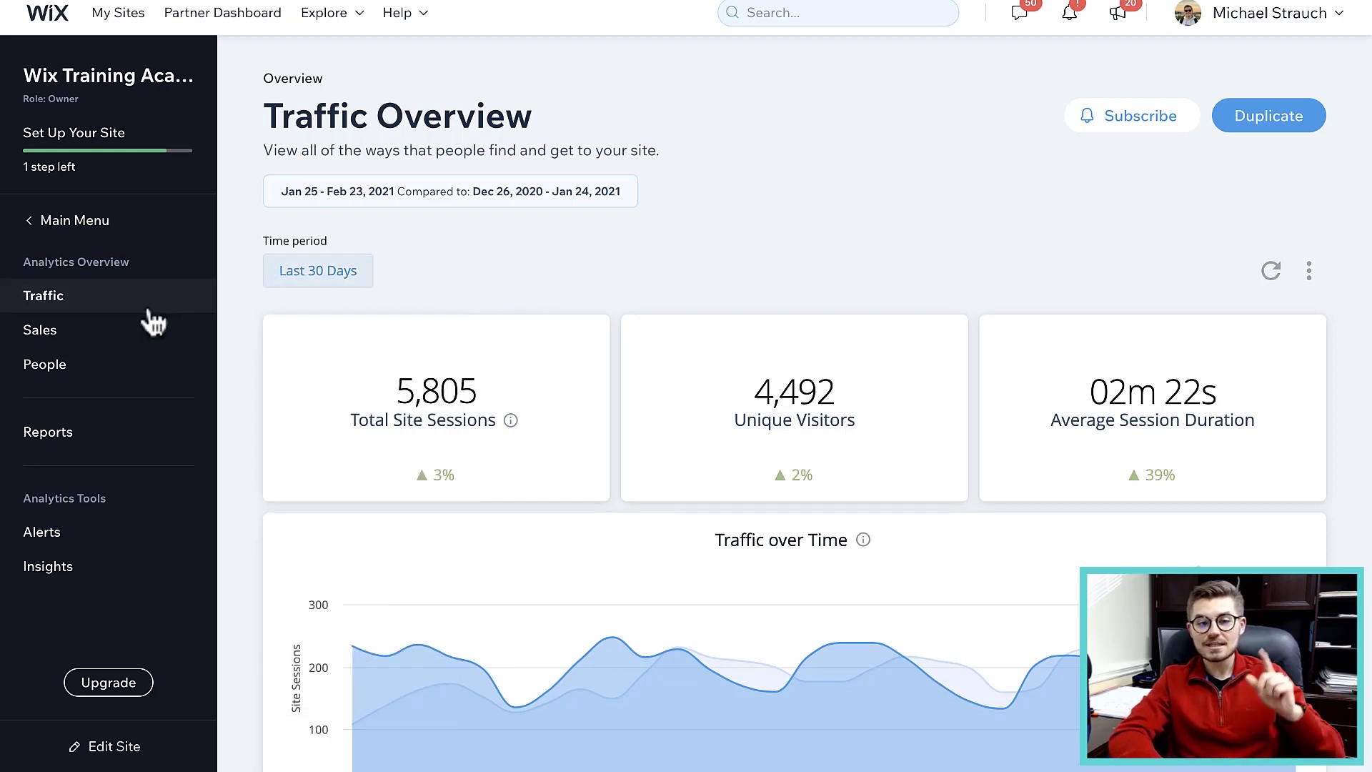
# Step: Show the People Overview: 1 customer, 845 new site members and 60 active leads
pyautogui.click(77, 366)
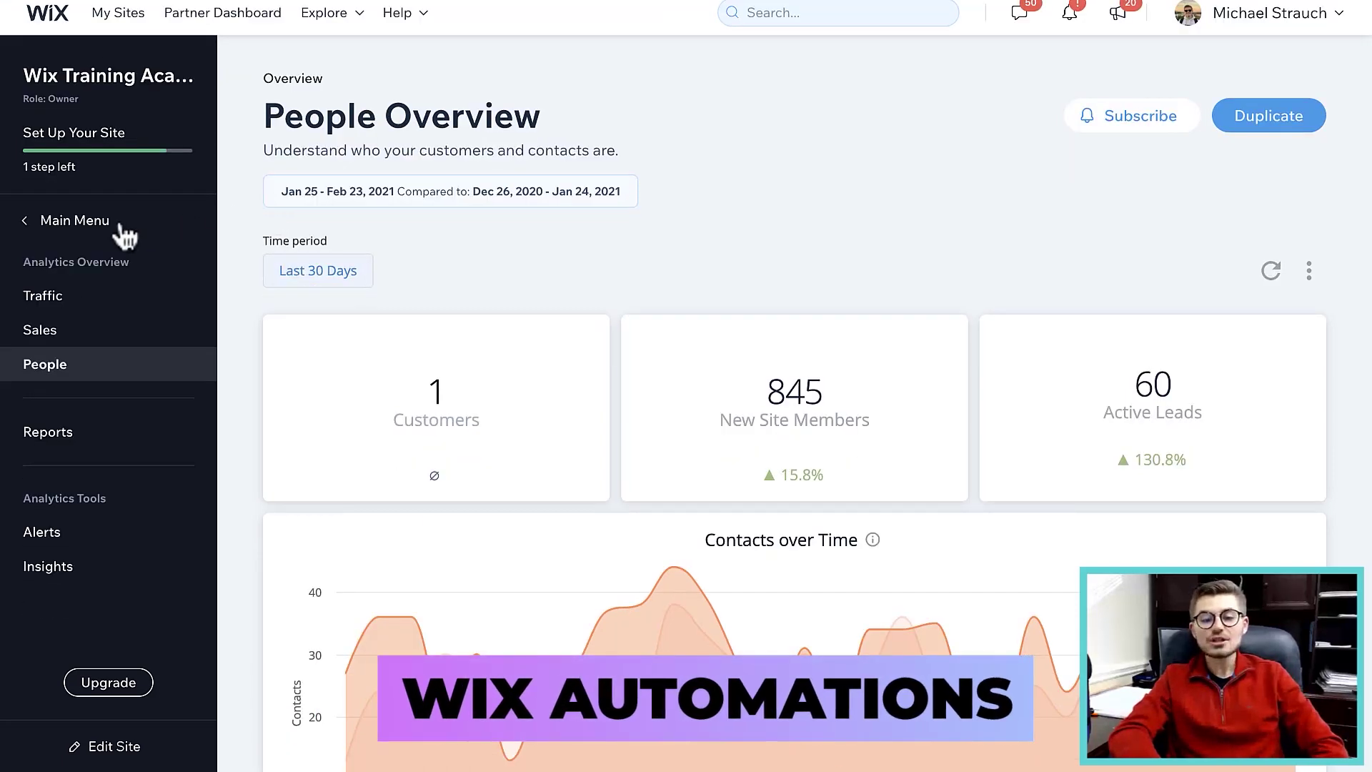
# Step: Go to Automations under Customer Management to see 3 active automations and 19882 emails sent
pyautogui.click(118, 227)
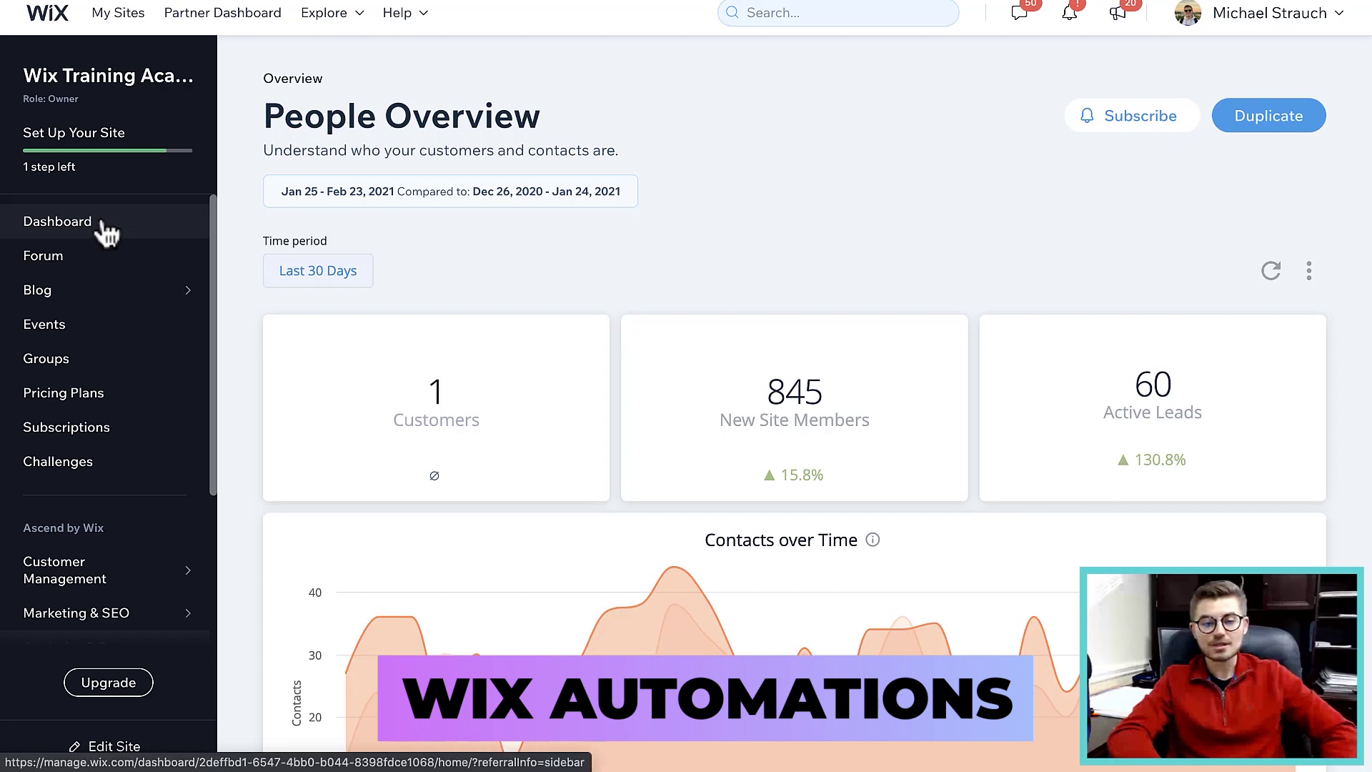
pyautogui.scroll(-3, 78, 318)
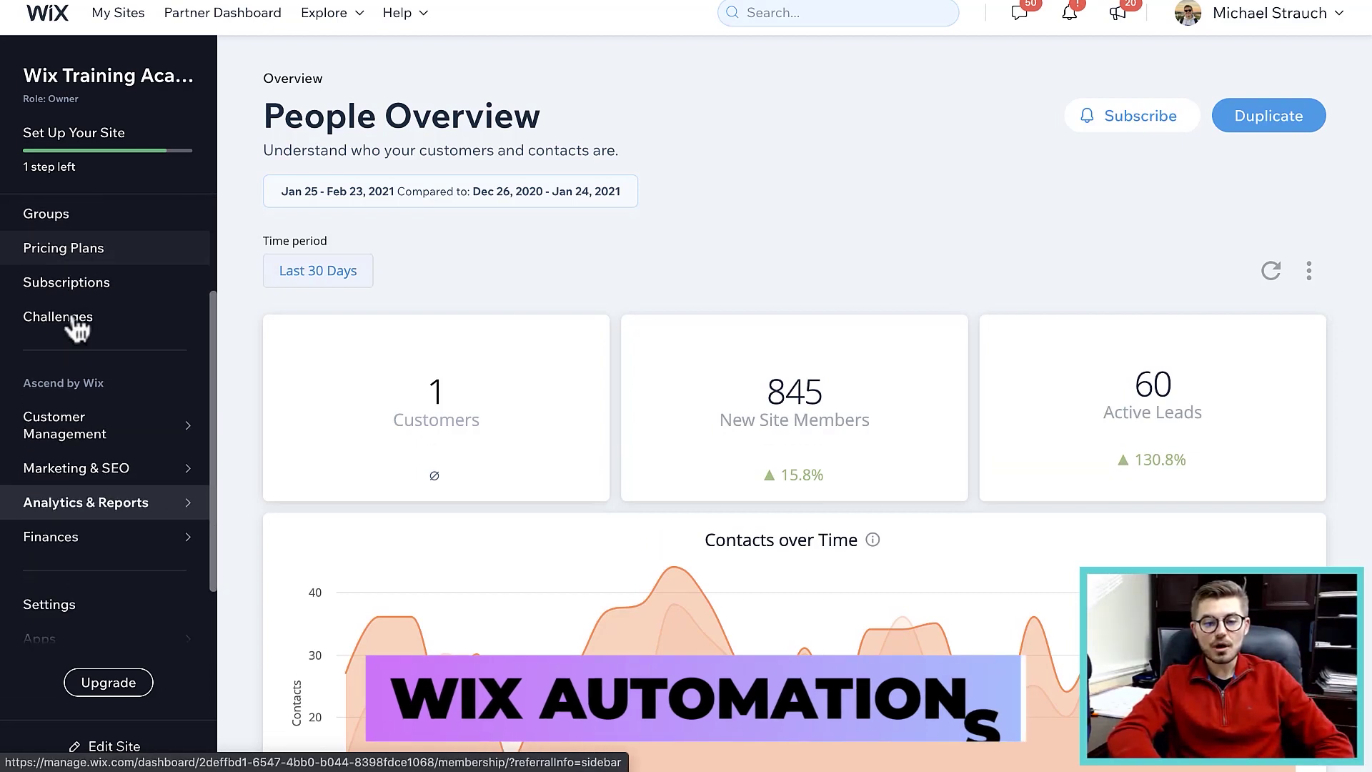
pyautogui.moveTo(113, 398)
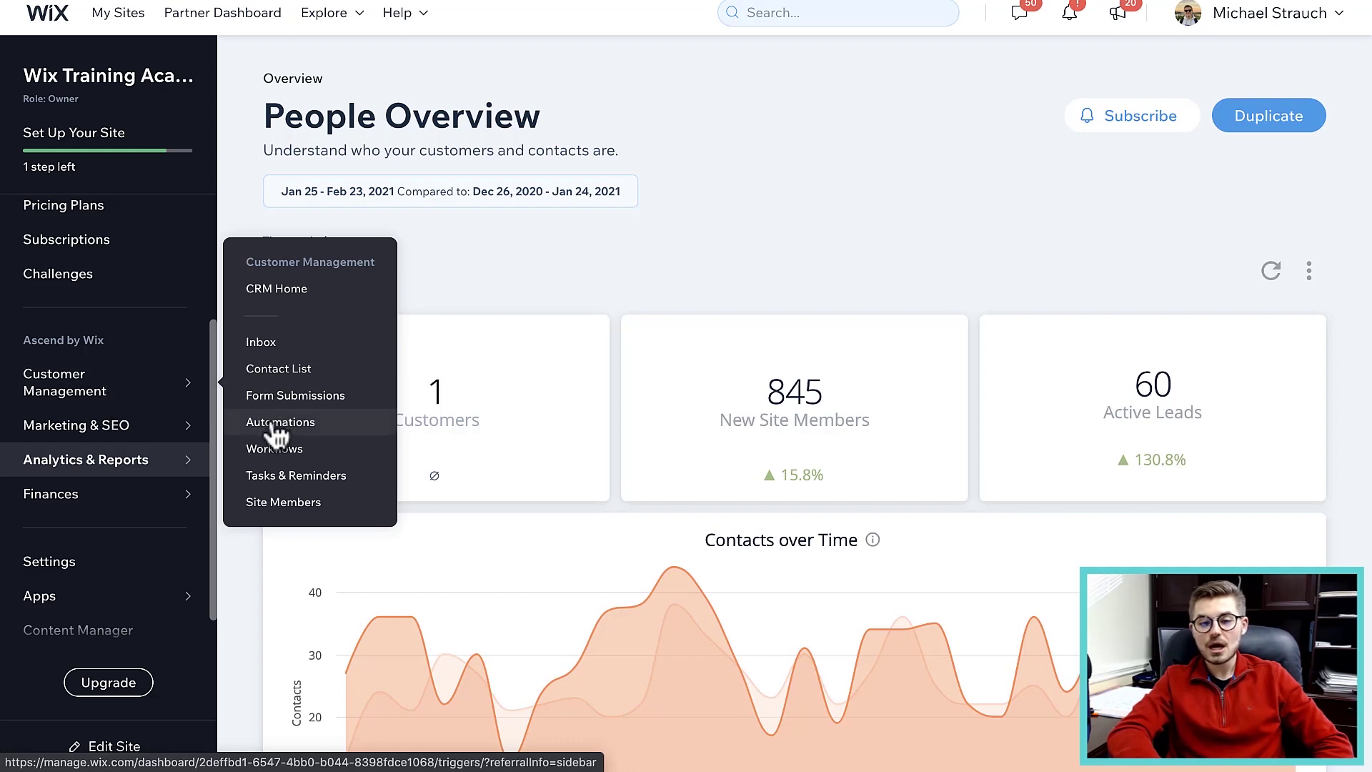
pyautogui.click(311, 420)
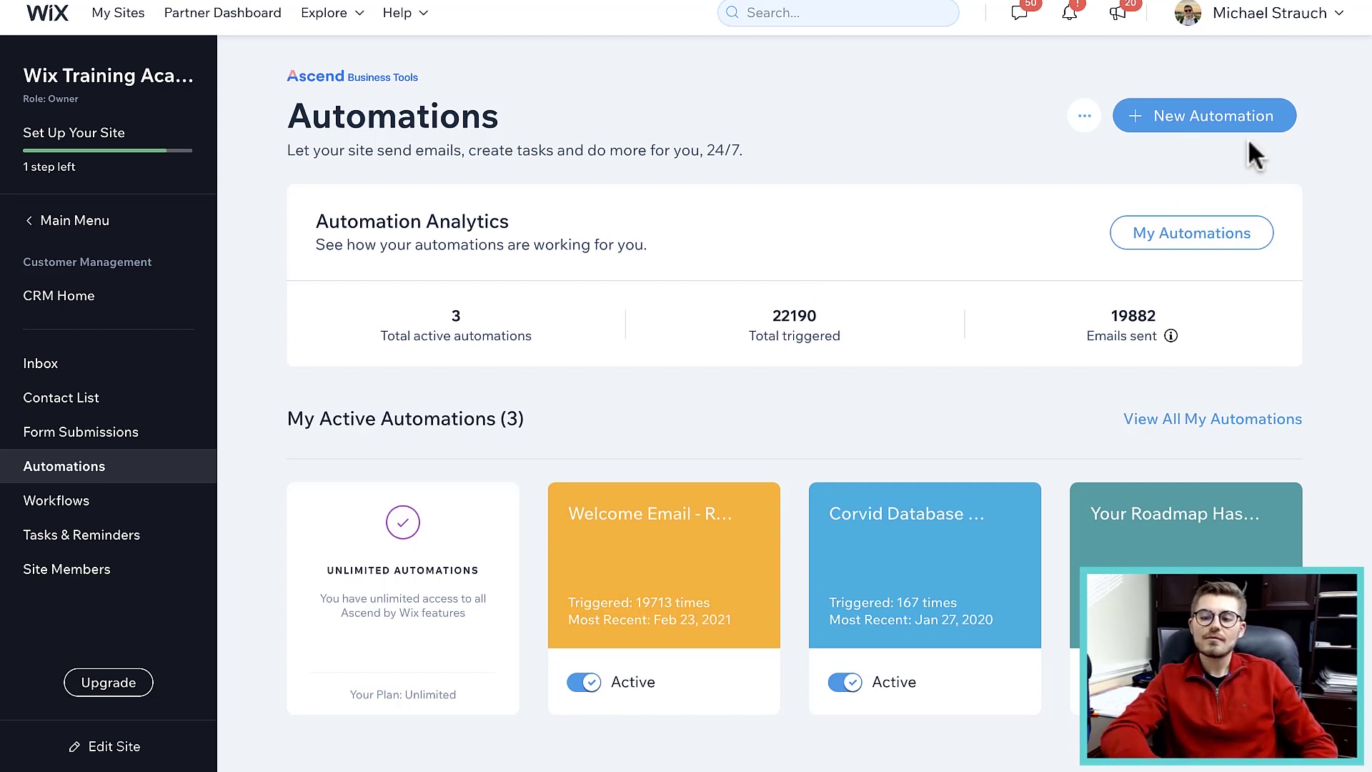
# Step: Create a new automation using the Member's Area trigger 'Visitor signs up to your site'
pyautogui.click(1225, 115)
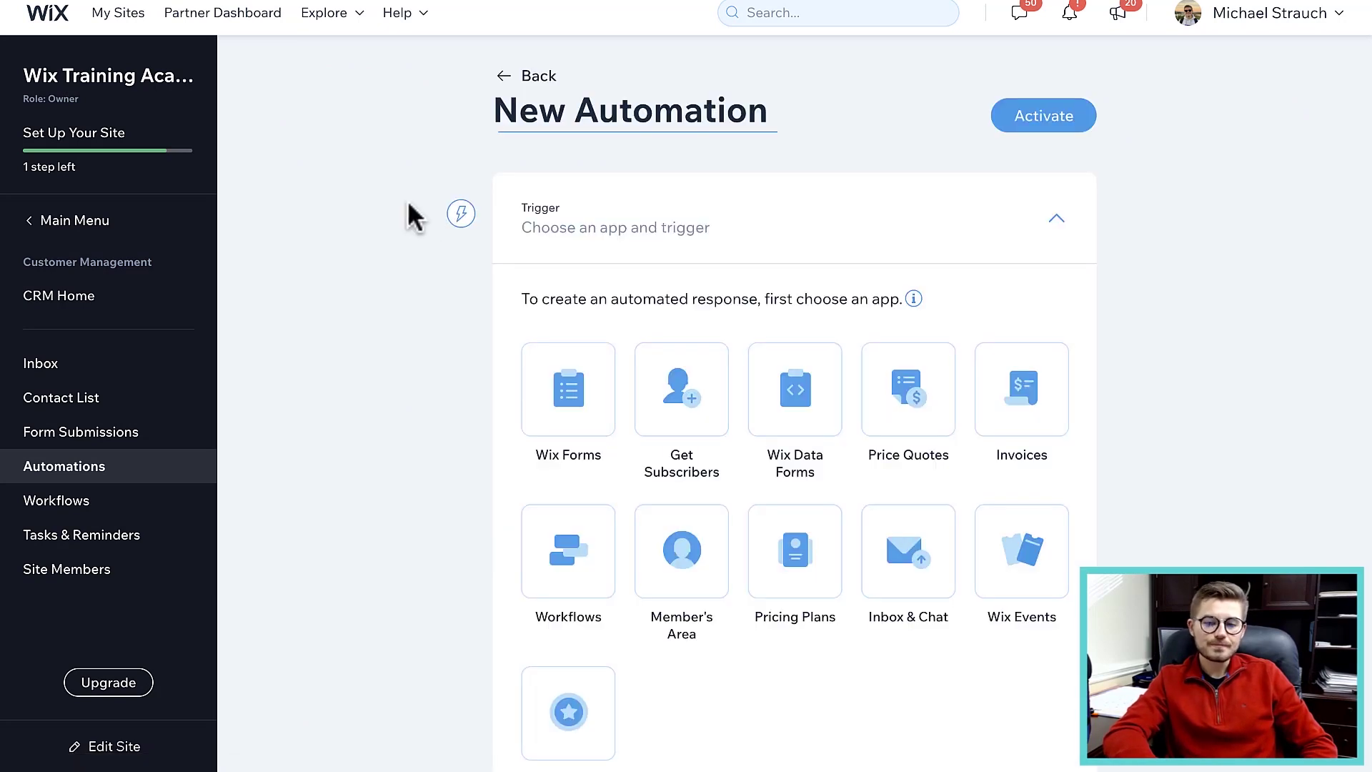
pyautogui.scroll(-2, 439, 441)
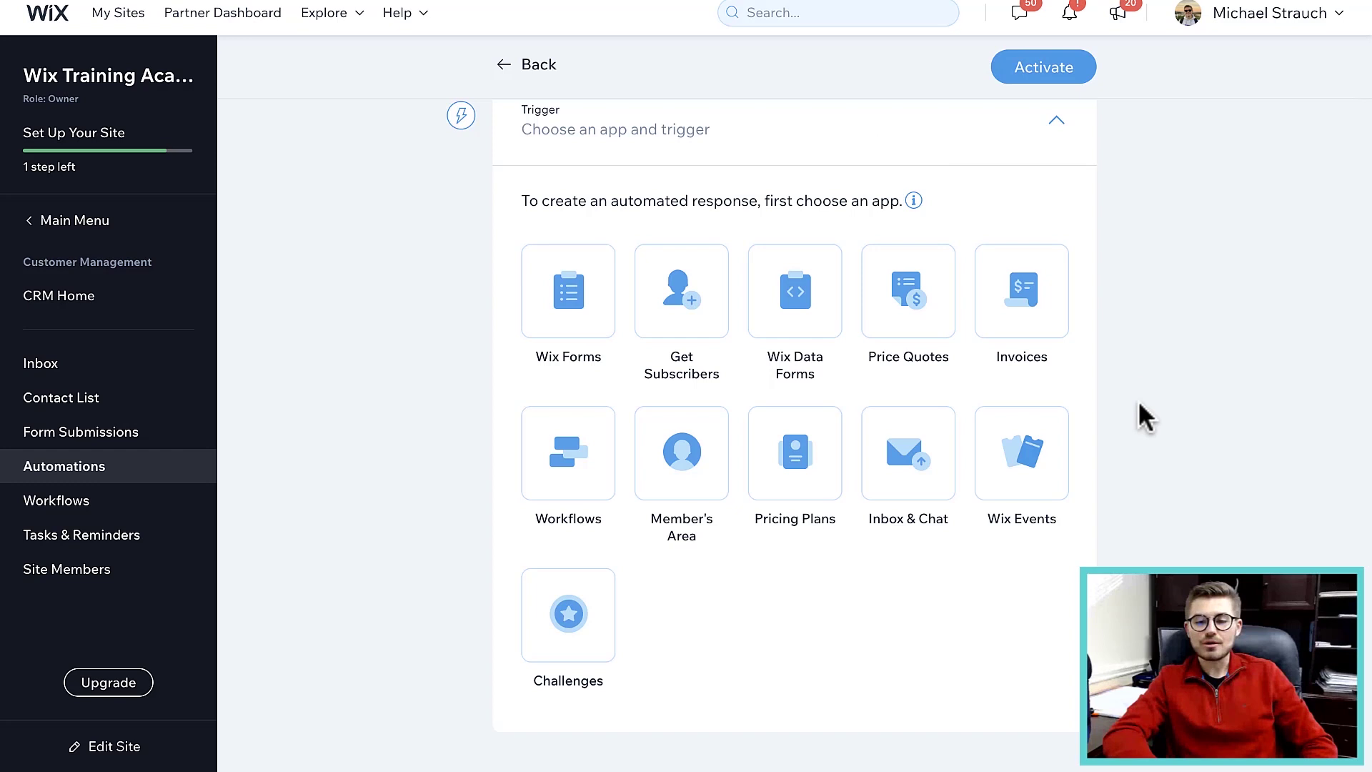
pyautogui.click(696, 486)
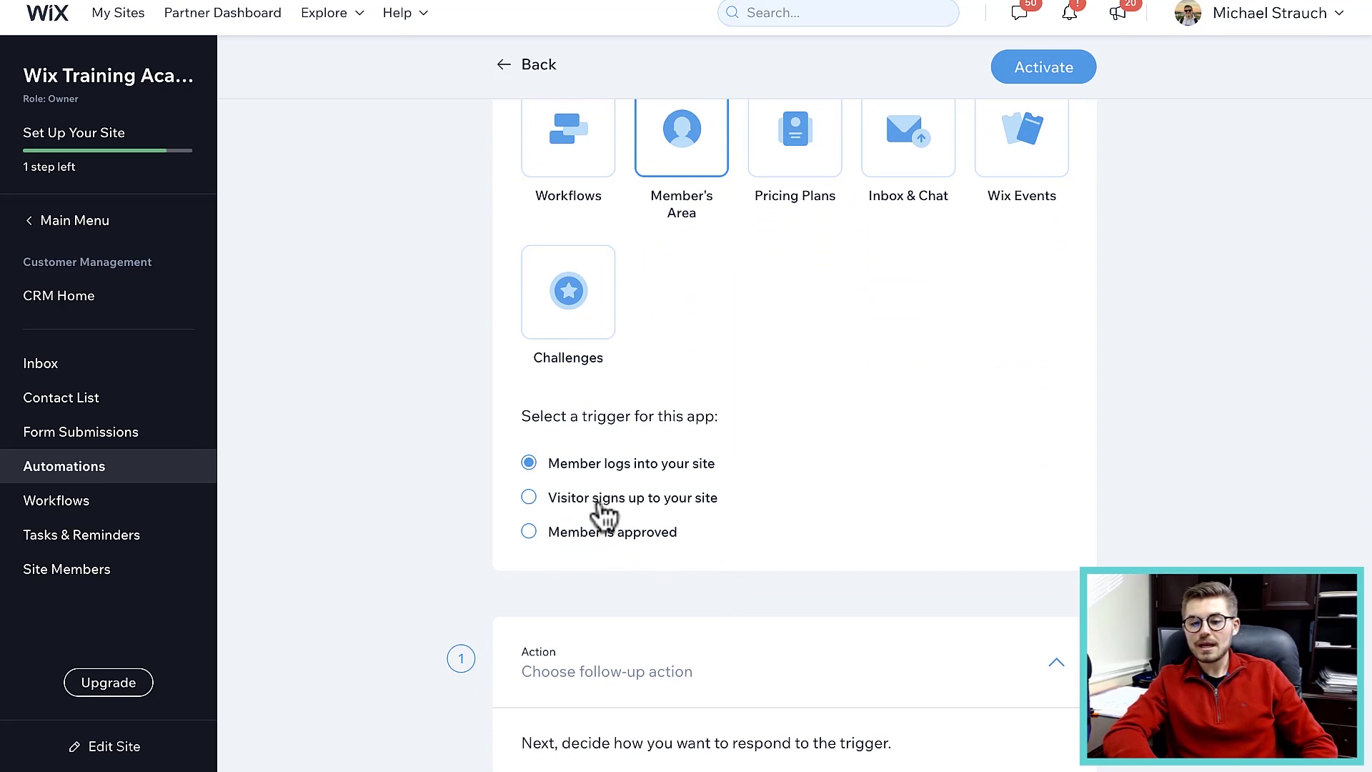
pyautogui.click(600, 501)
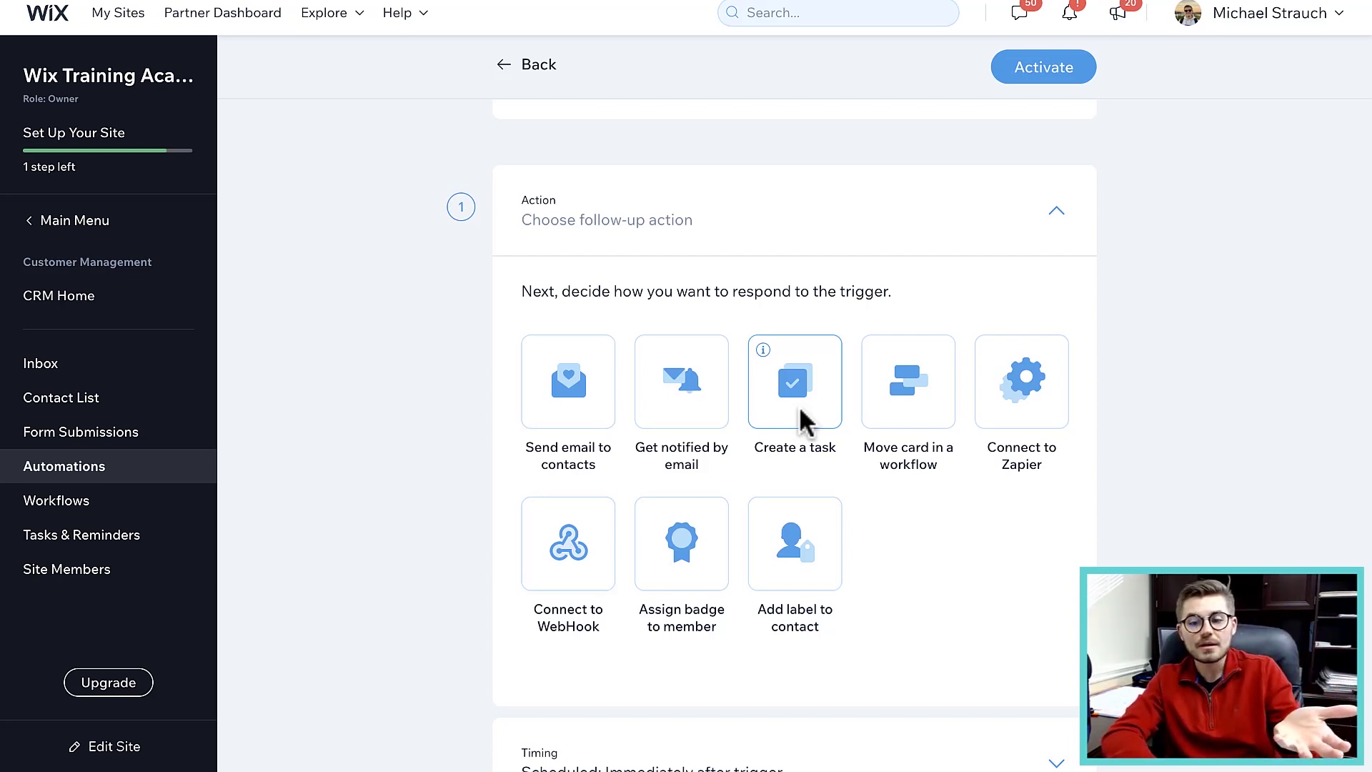
# Step: Add a Create a task action with the description 'Write a note', left Unassigned
pyautogui.click(786, 394)
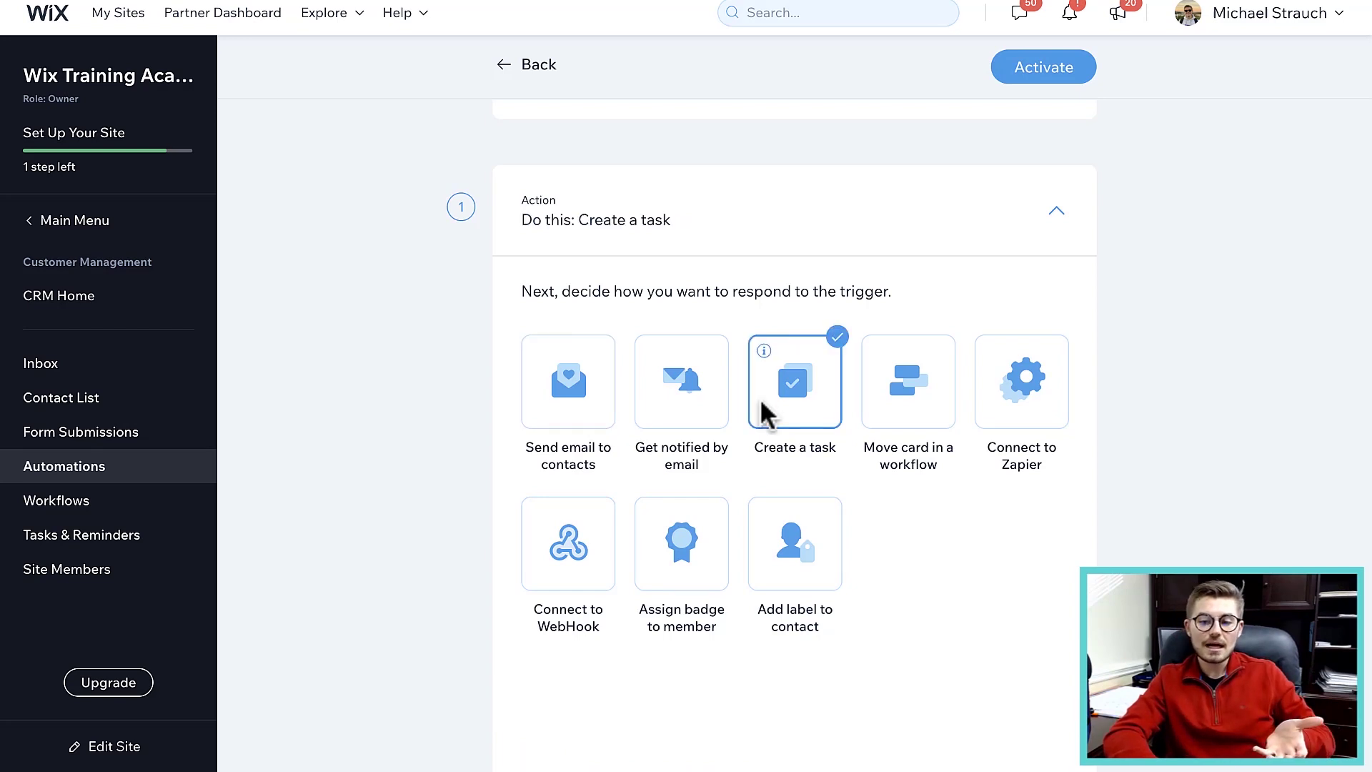
pyautogui.scroll(-4, 861, 500)
pyautogui.scroll(-2, 862, 500)
pyautogui.click(763, 357)
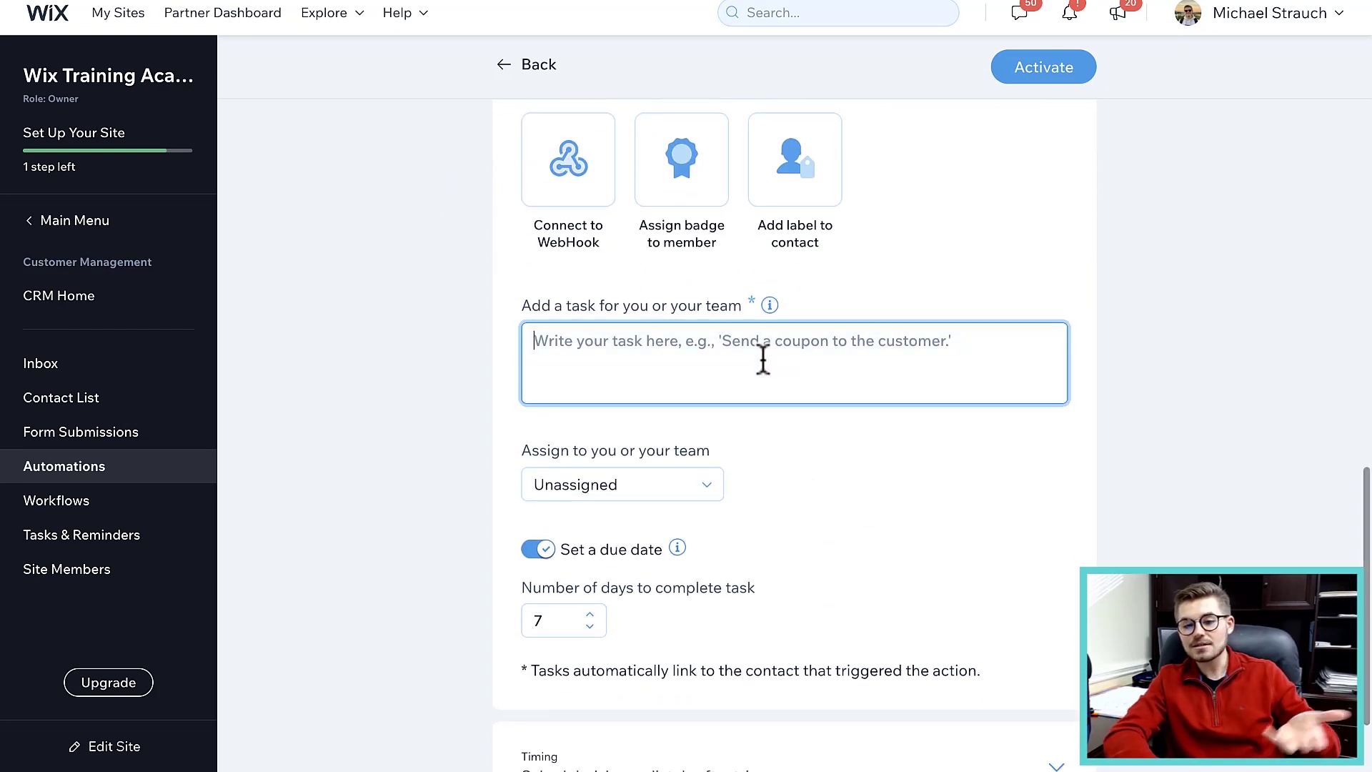
pyautogui.write('Wri')
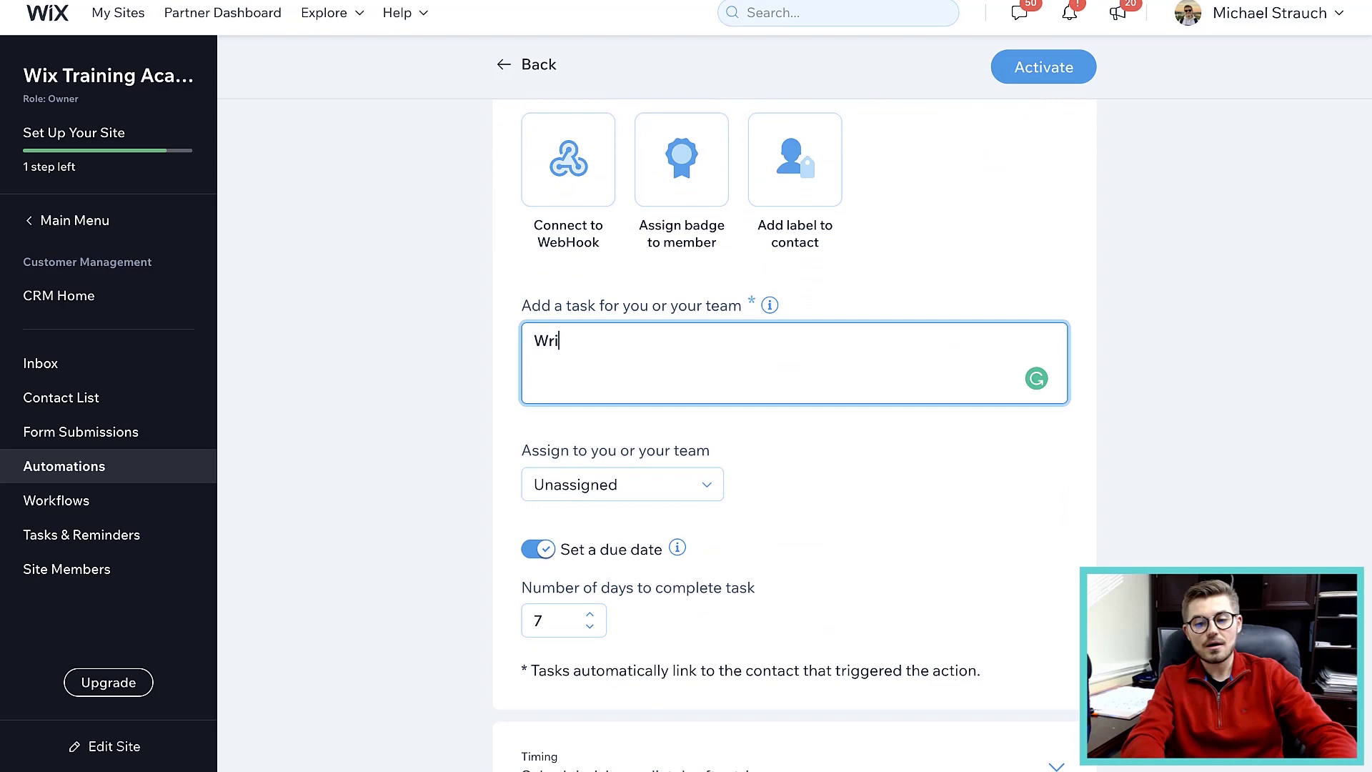
pyautogui.write('te a noyte')
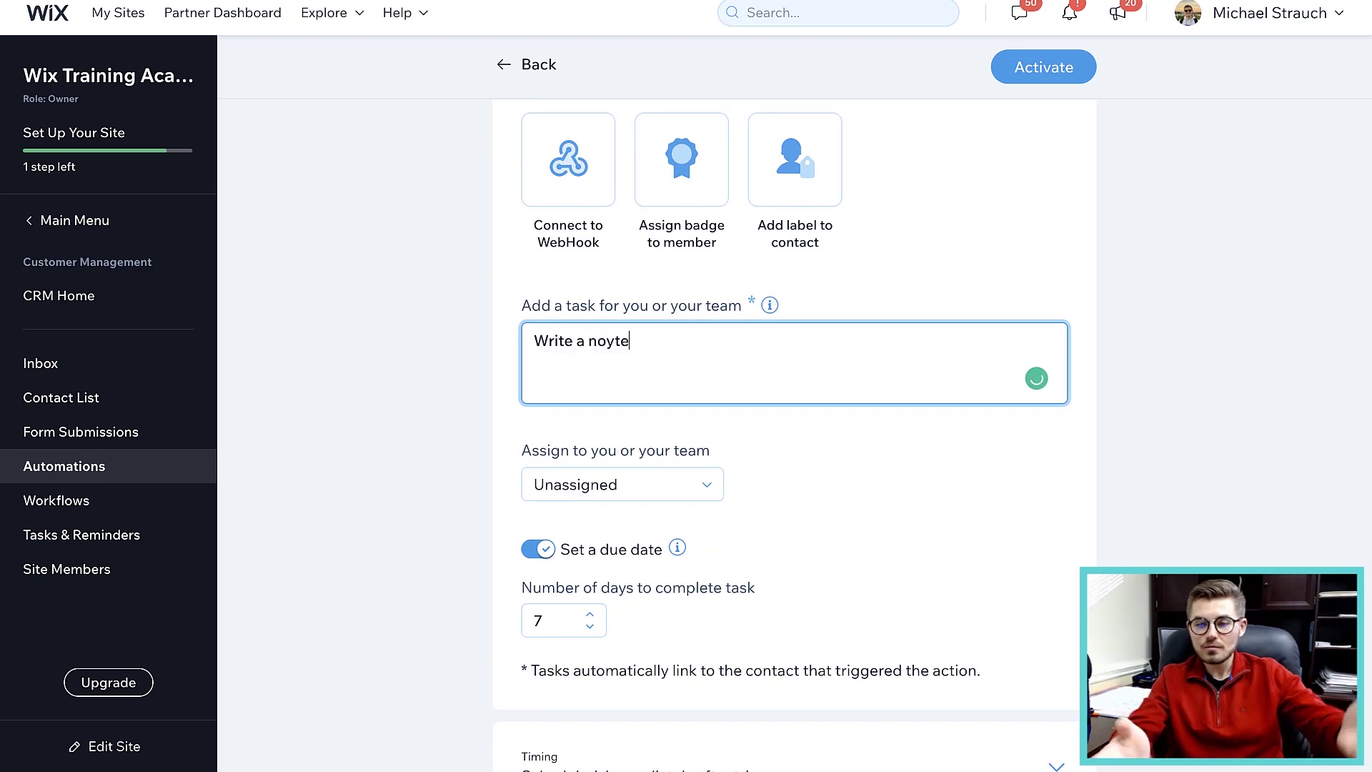
pyautogui.press('BackSpace')
pyautogui.press('BackSpace')
pyautogui.press('BackSpace')
pyautogui.write('te')
pyautogui.click(942, 461)
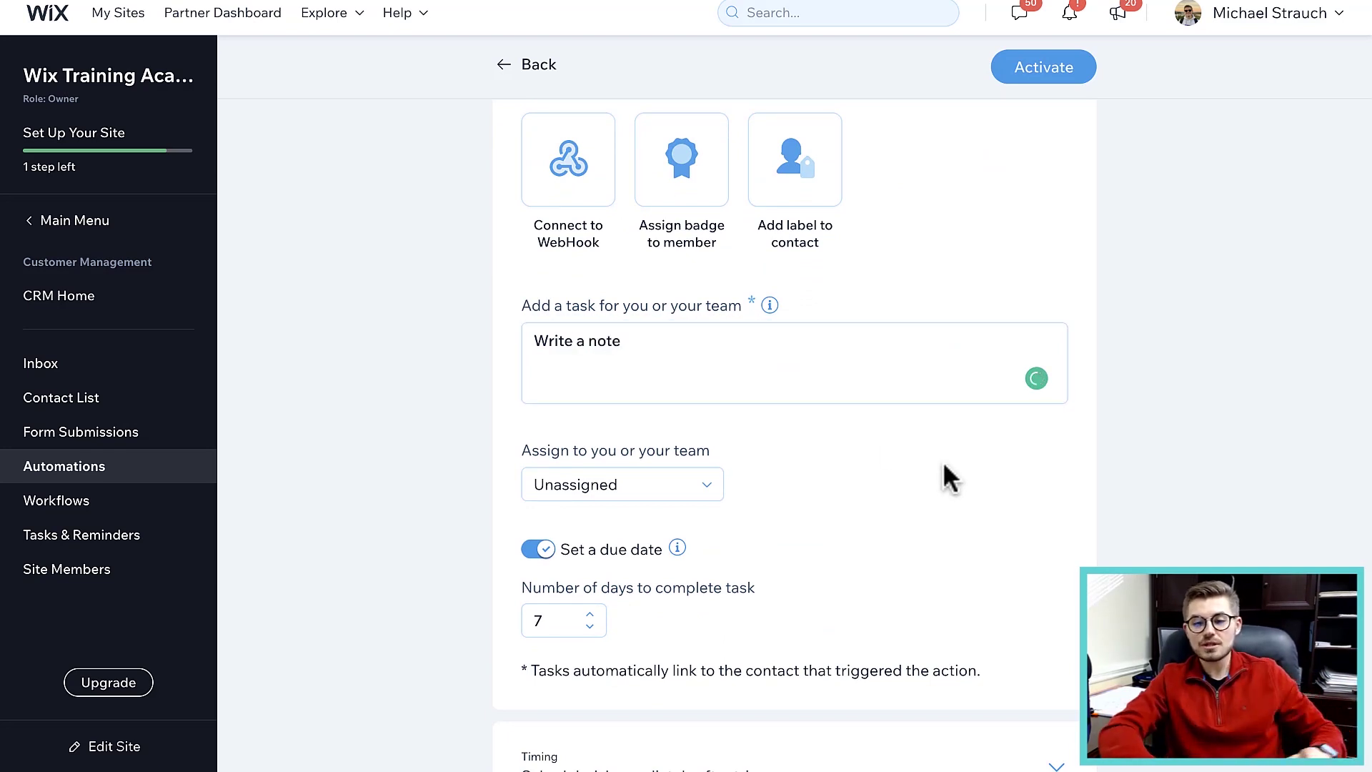
pyautogui.scroll(-3, 942, 461)
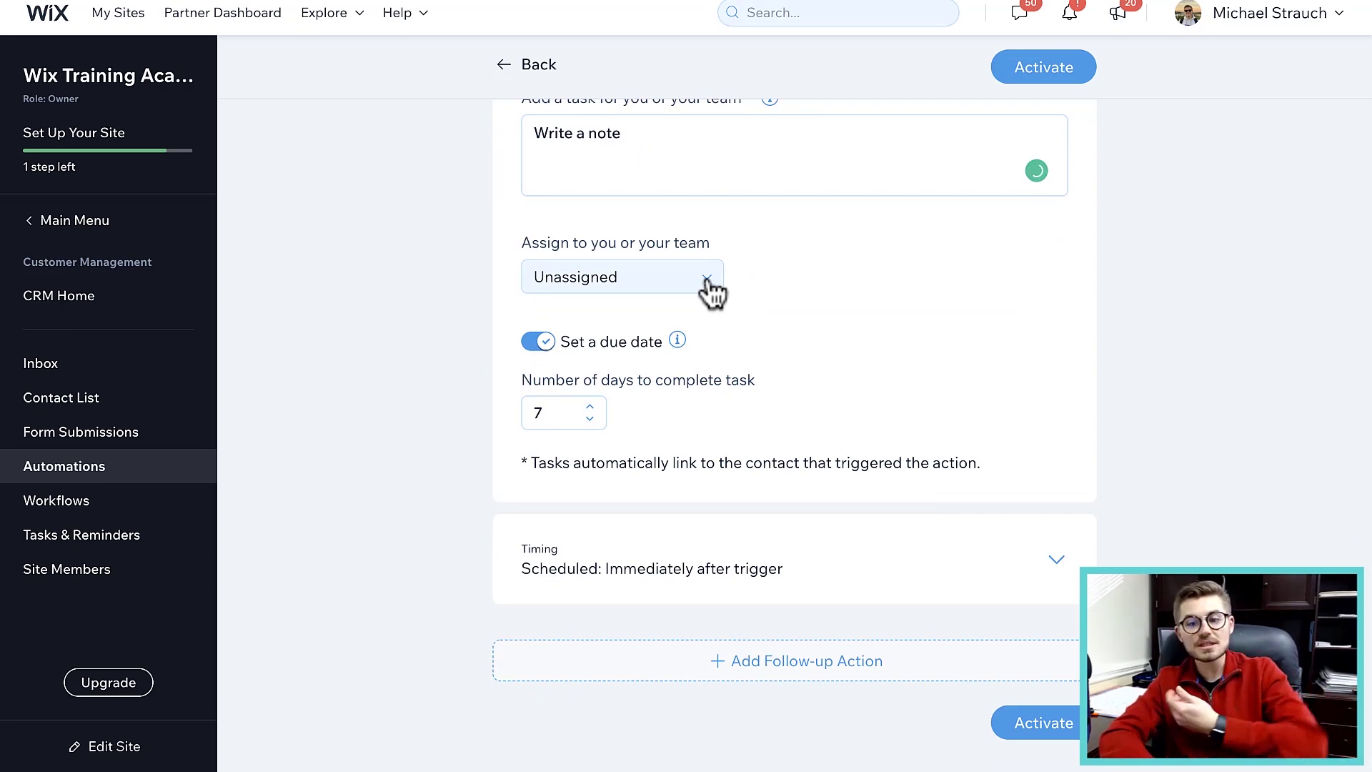
pyautogui.click(713, 290)
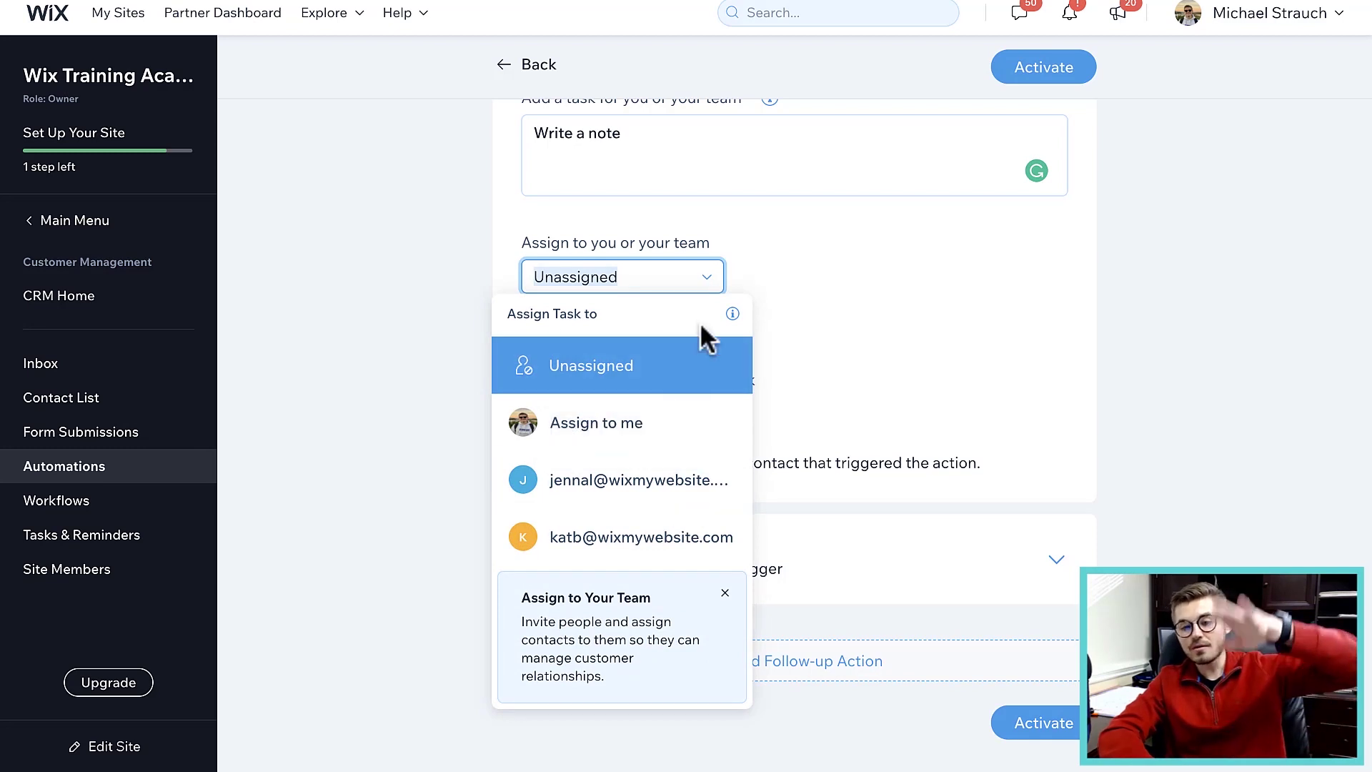
pyautogui.click(842, 318)
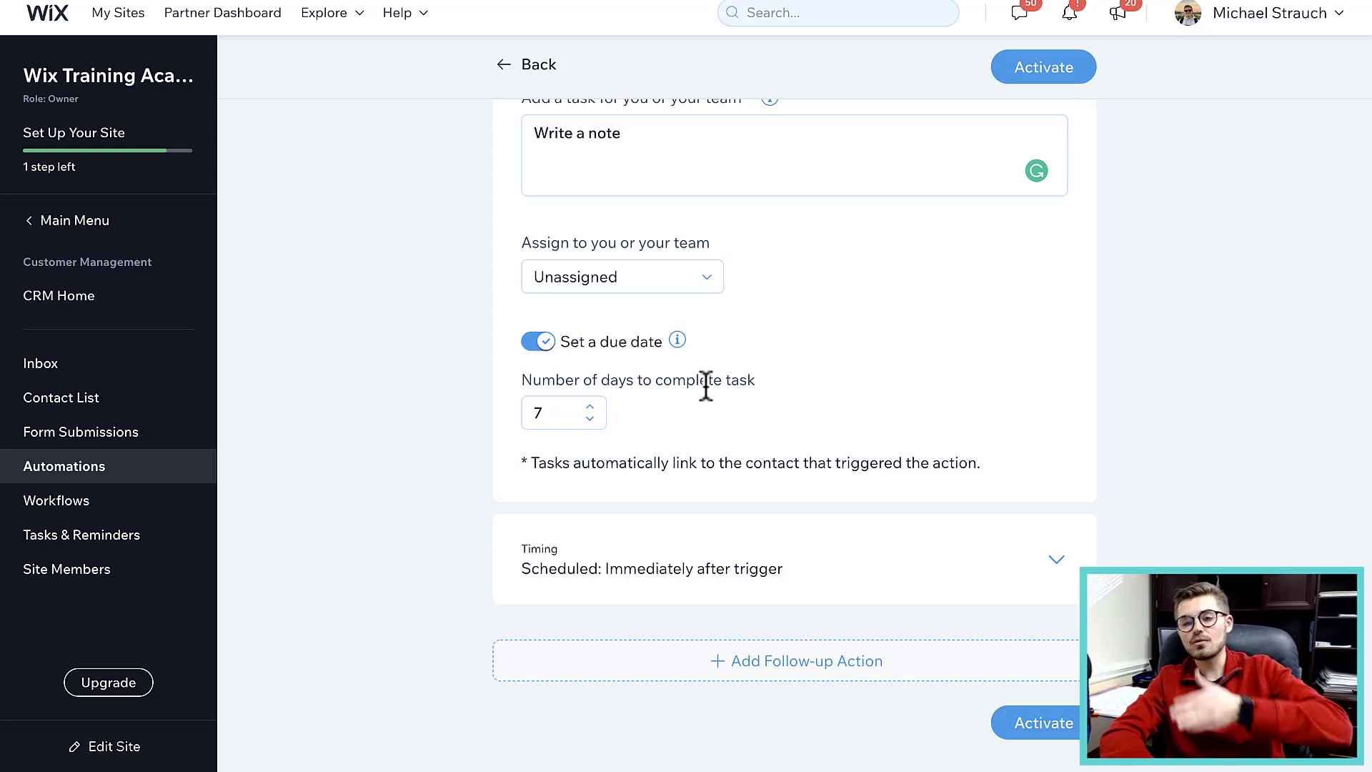
# Step: Set the task action's timing to Immediately and limit its frequency to once per contact
pyautogui.scroll(-1, 706, 386)
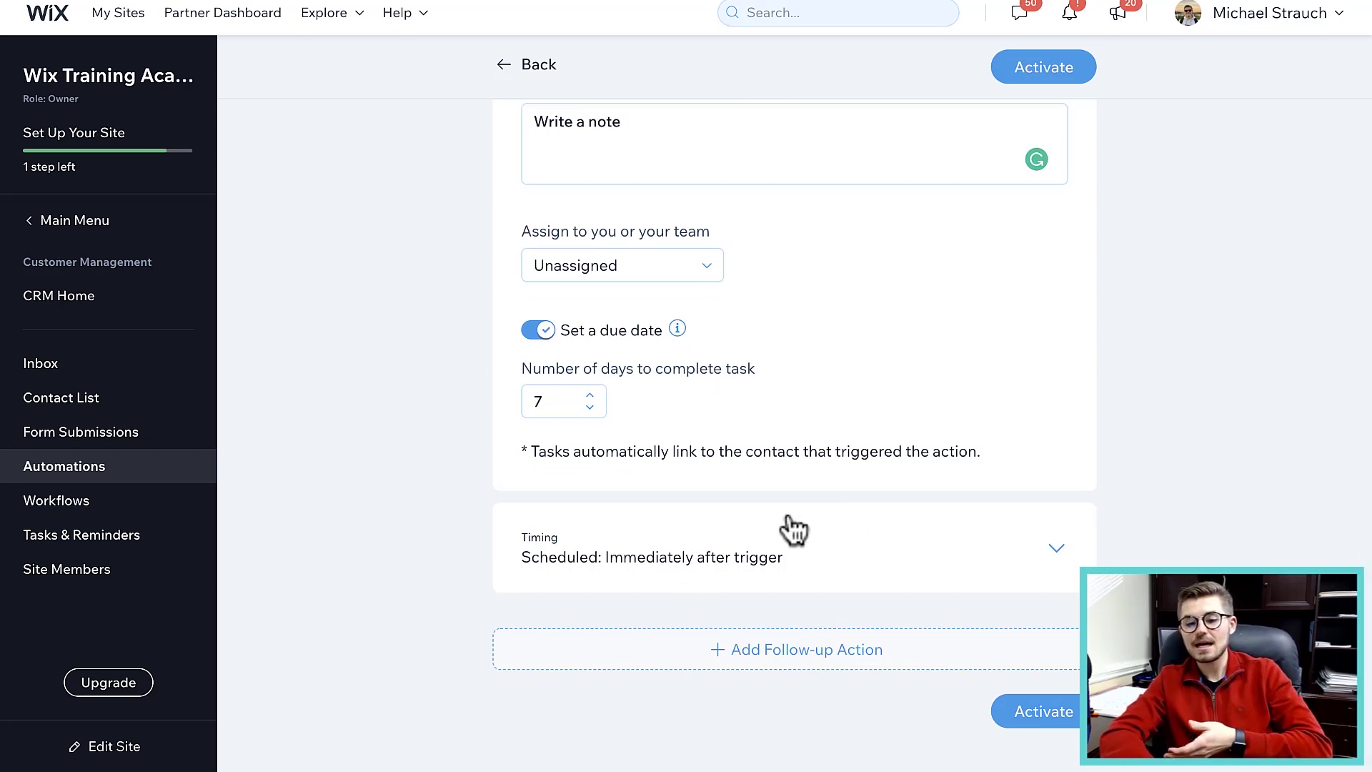
pyautogui.click(731, 556)
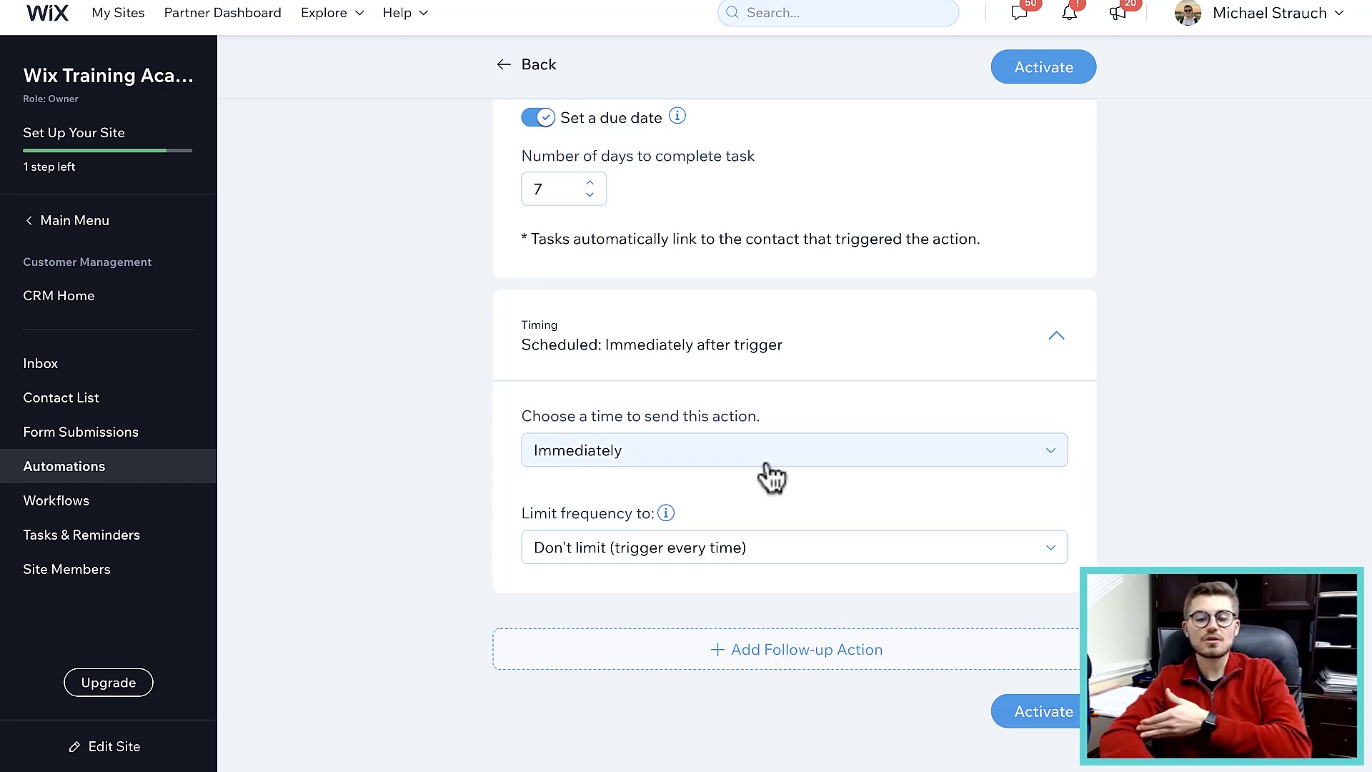
pyautogui.click(767, 461)
pyautogui.click(731, 489)
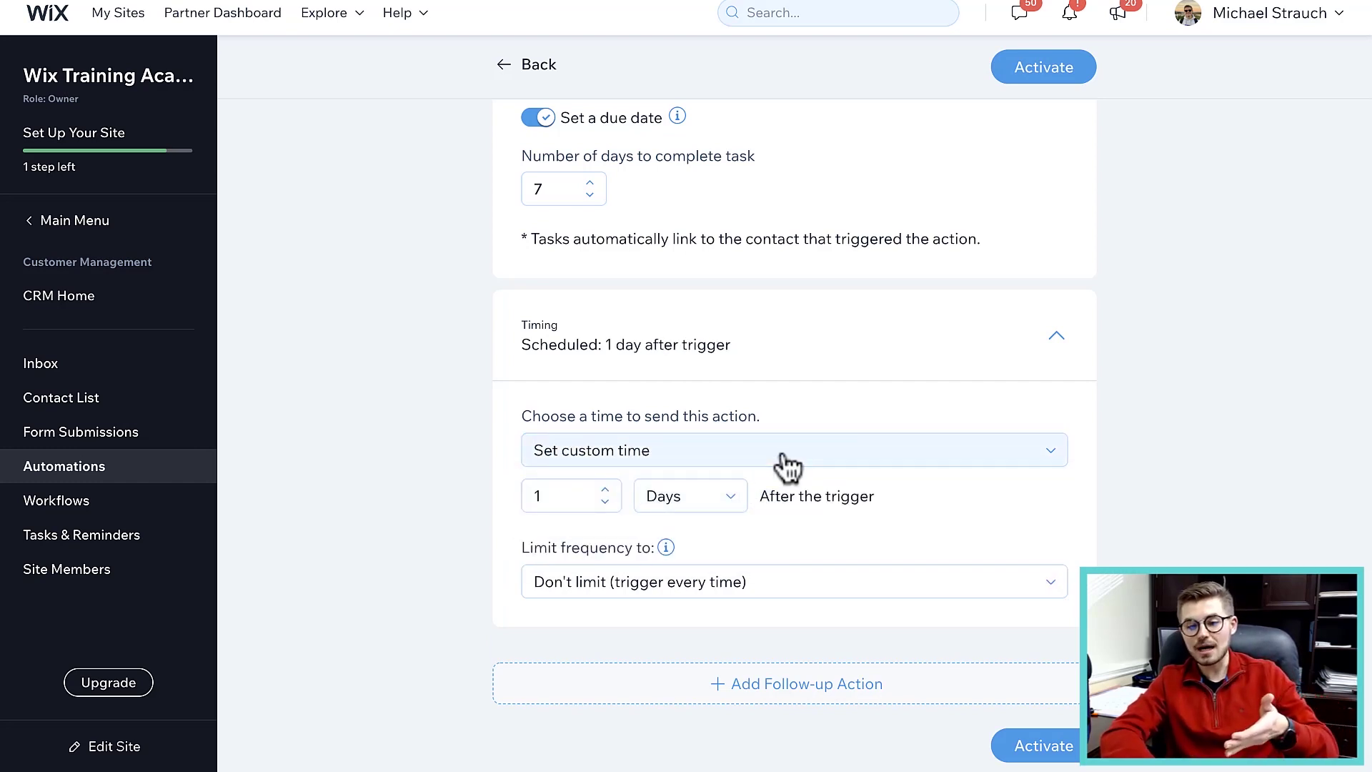
pyautogui.click(788, 465)
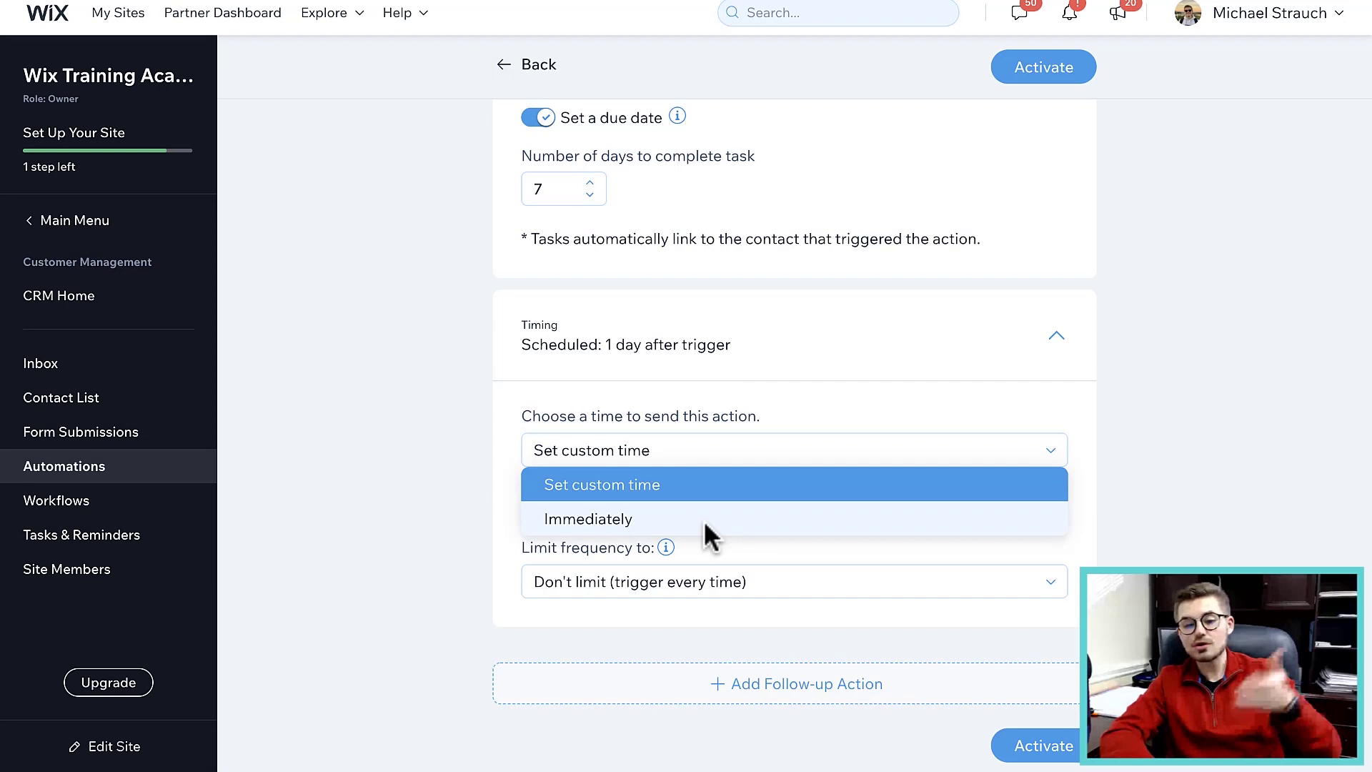
pyautogui.click(703, 520)
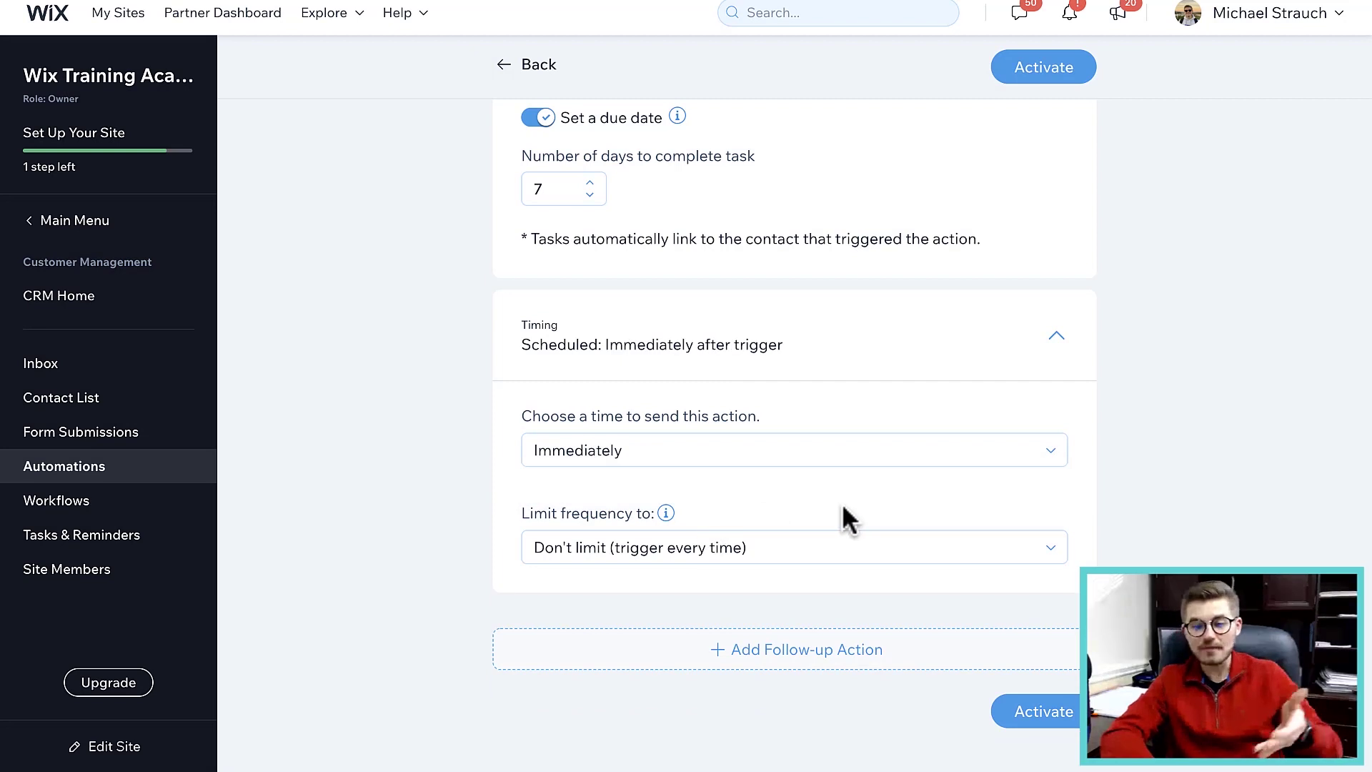
pyautogui.click(850, 552)
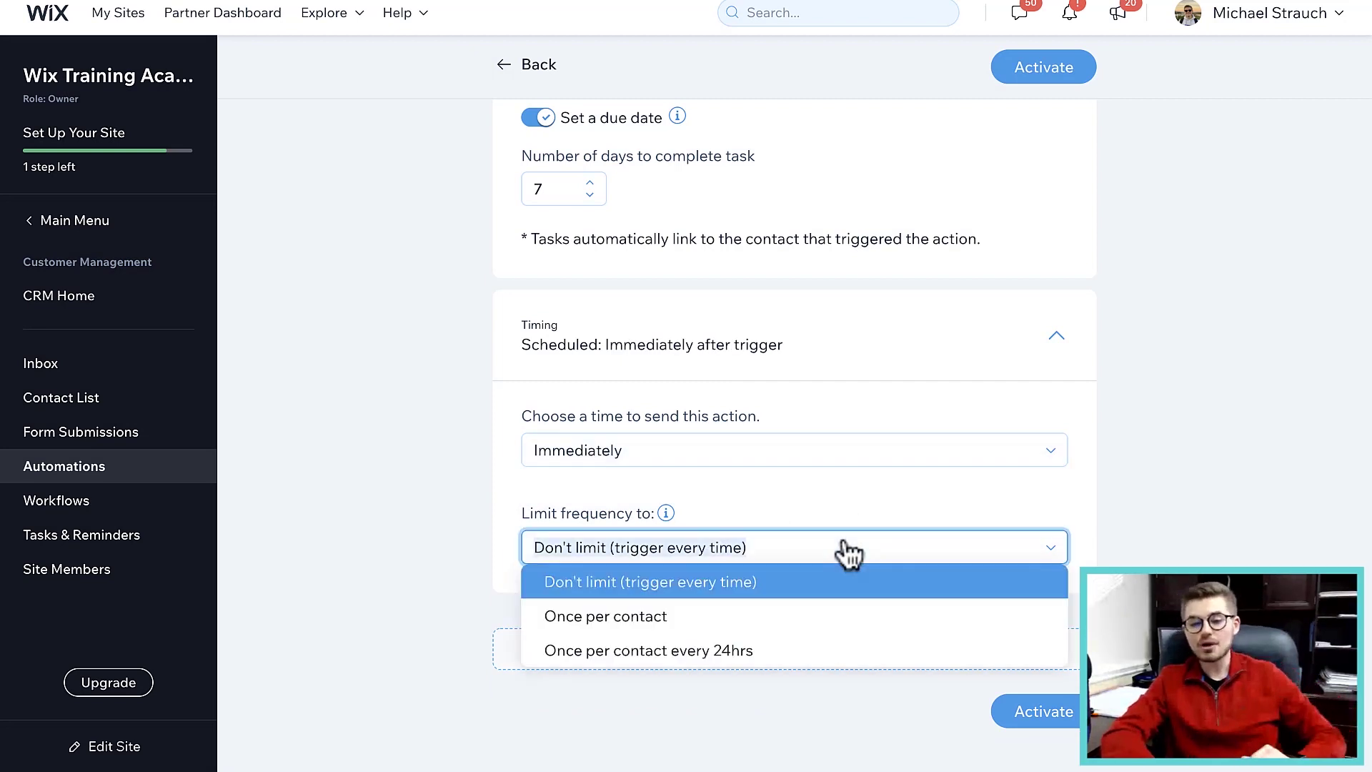
pyautogui.click(748, 624)
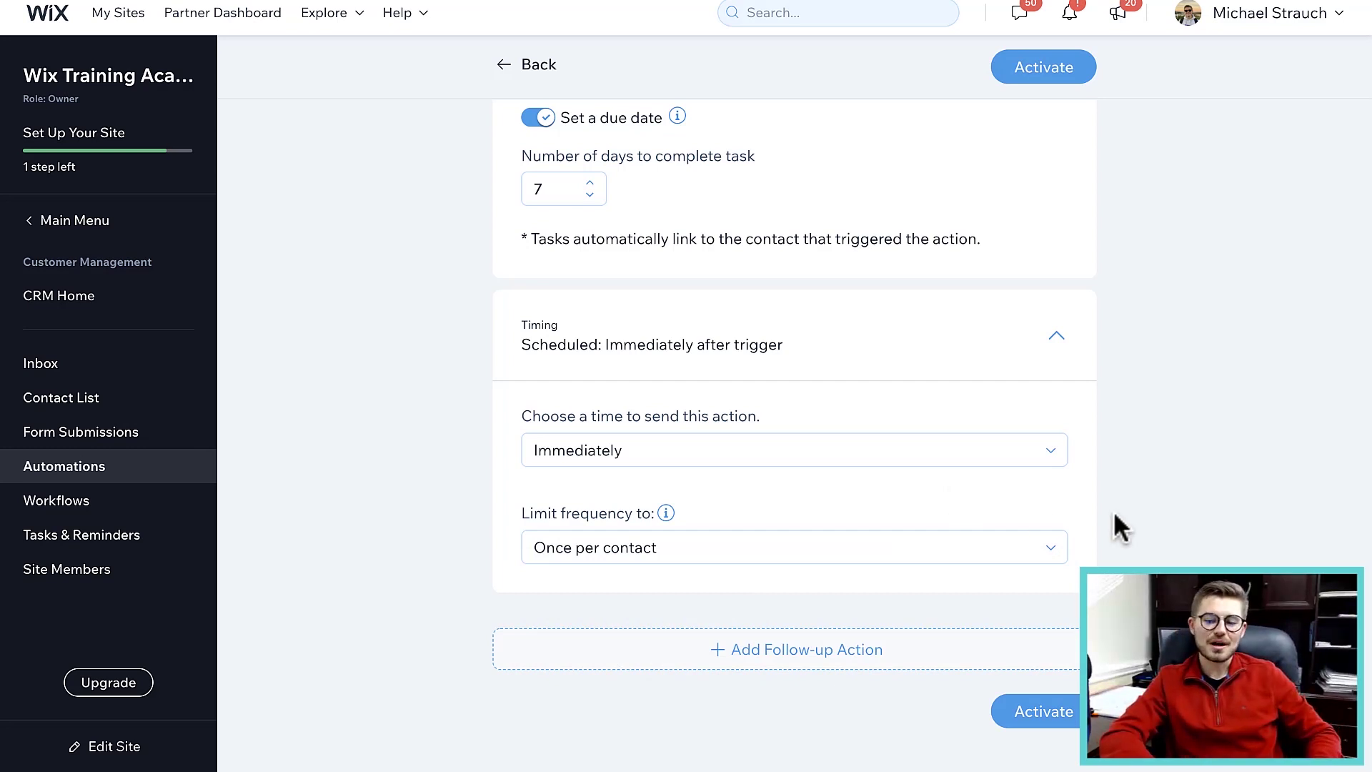
pyautogui.scroll(10, 1107, 440)
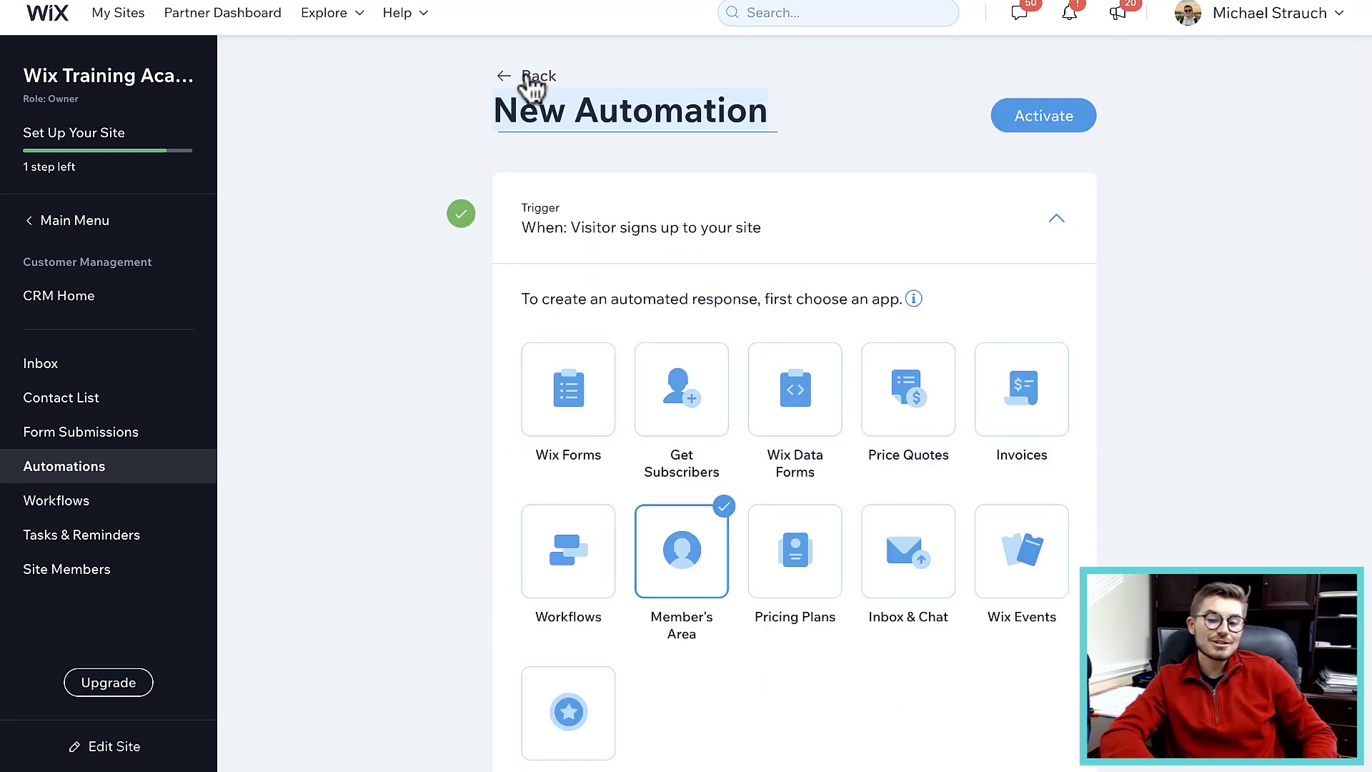
# Step: Browse the trigger apps, then go back to the Automations overview with its 3 active automations
pyautogui.scroll(-2, 1087, 517)
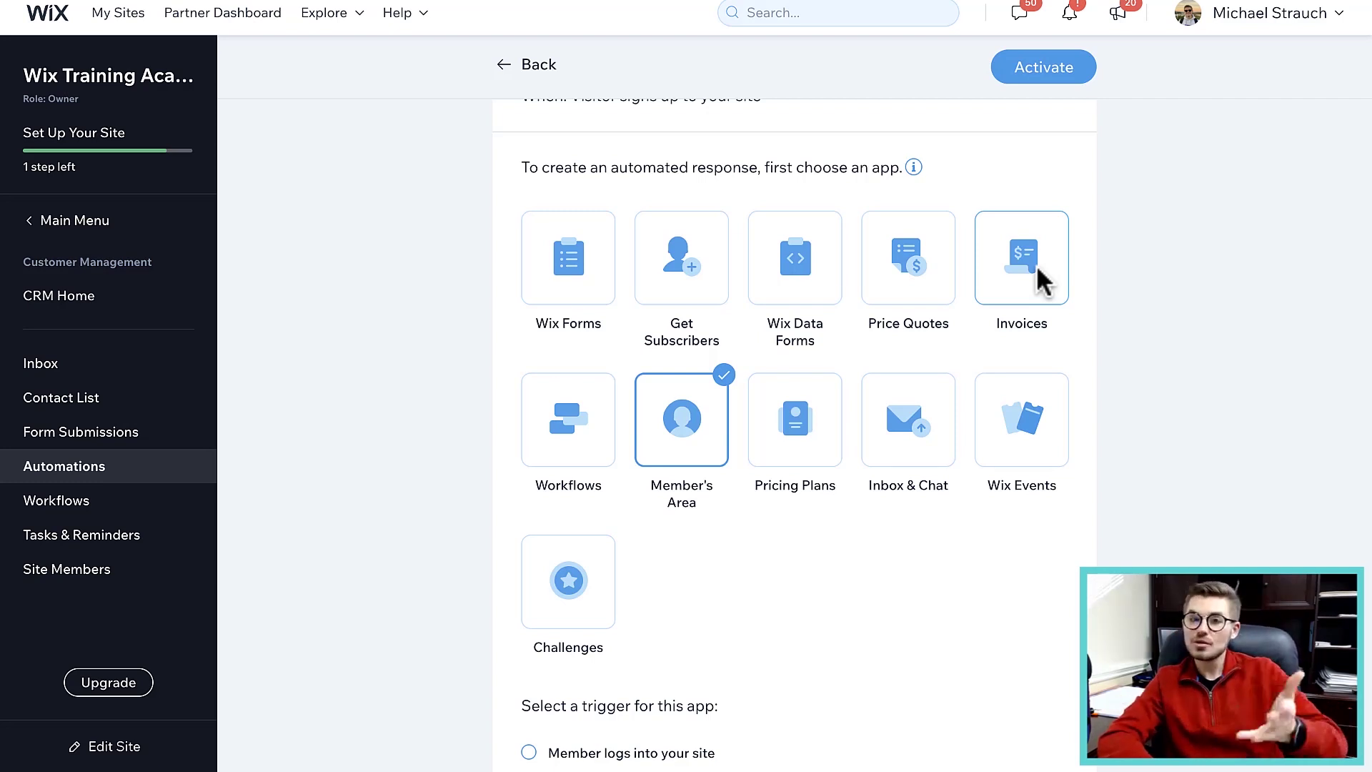
pyautogui.scroll(2, 1039, 279)
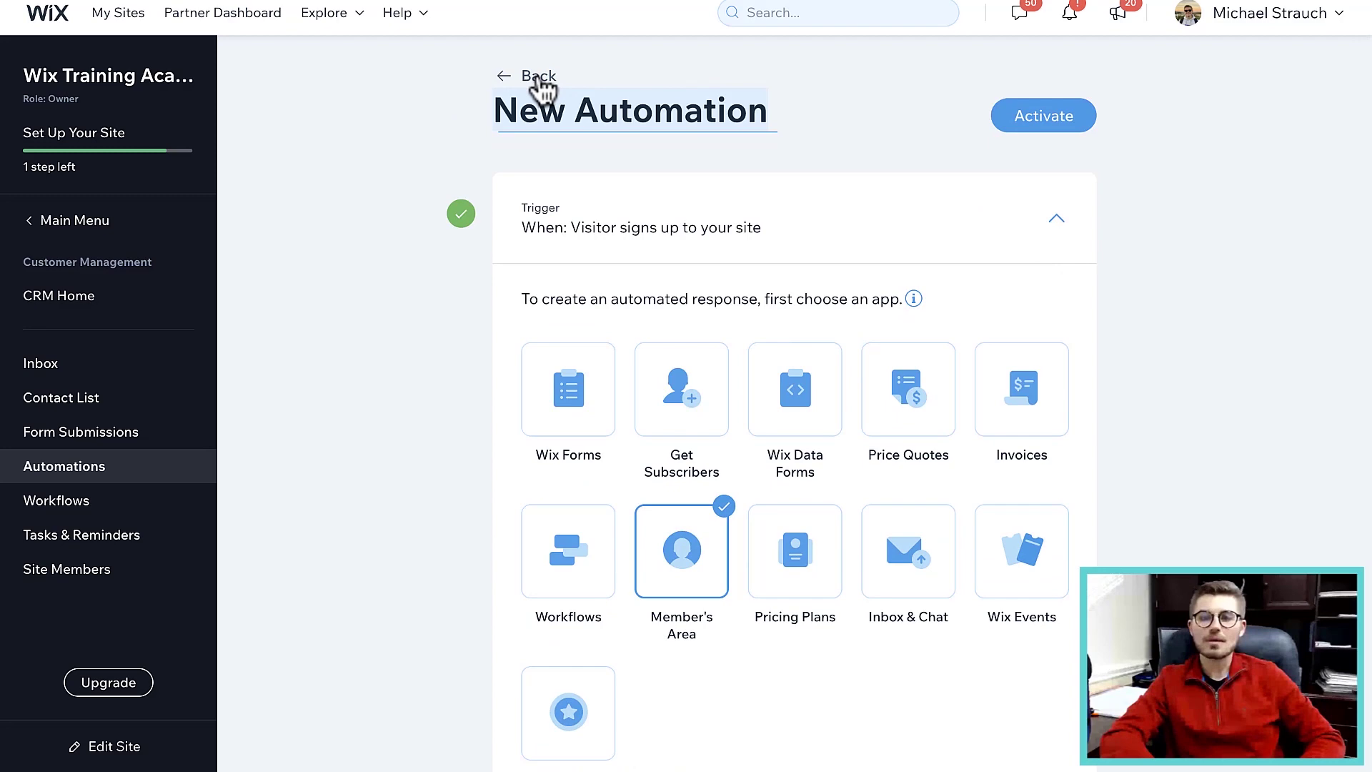
pyautogui.click(538, 76)
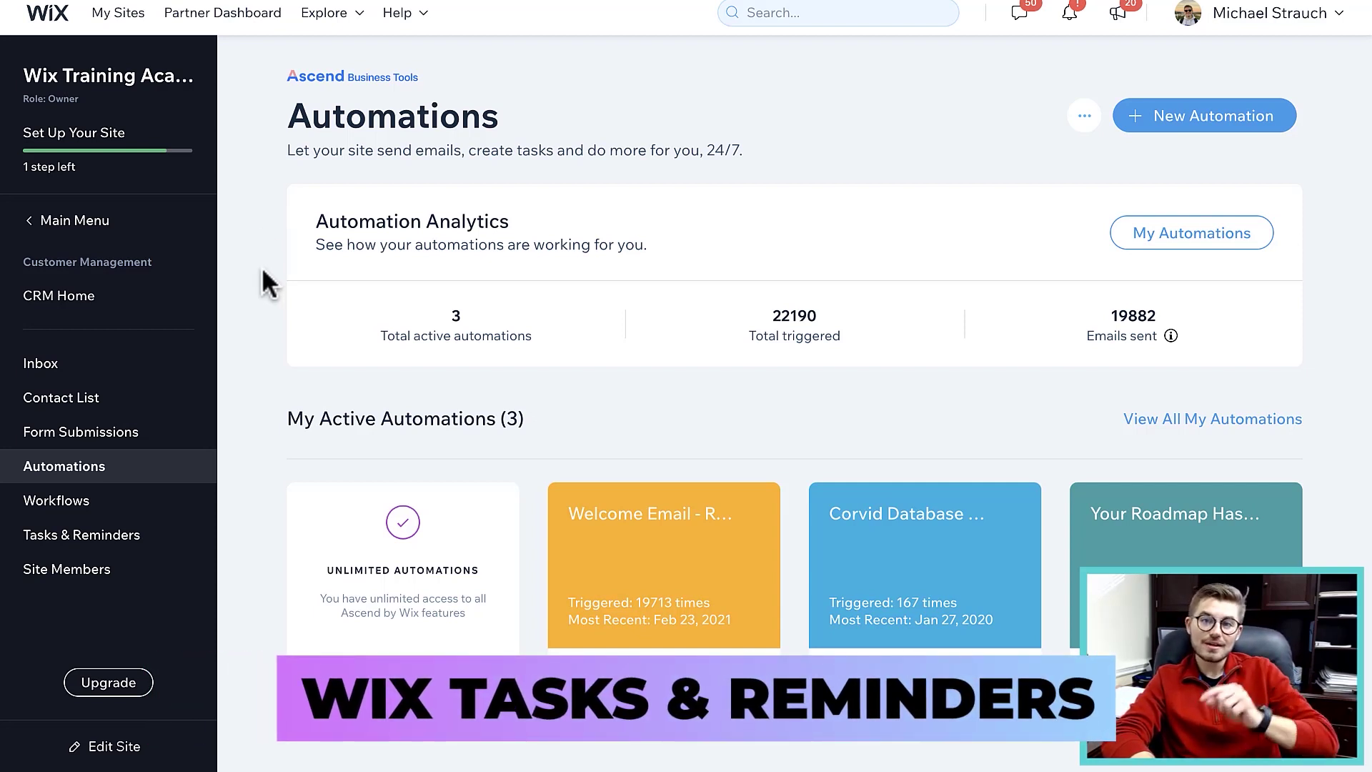
# Step: In Tasks & Reminders, start a new task reading 'Send a thank-you note'
pyautogui.click(138, 537)
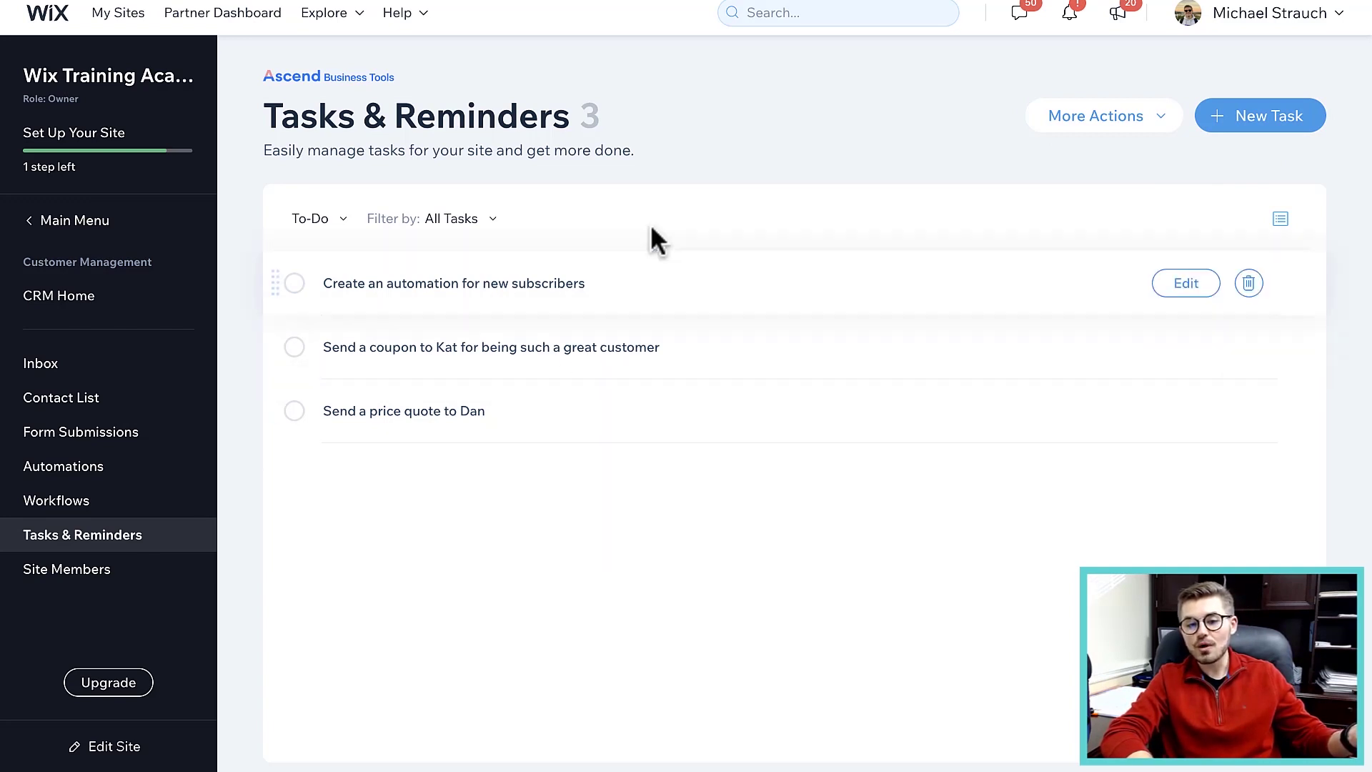
pyautogui.click(1256, 118)
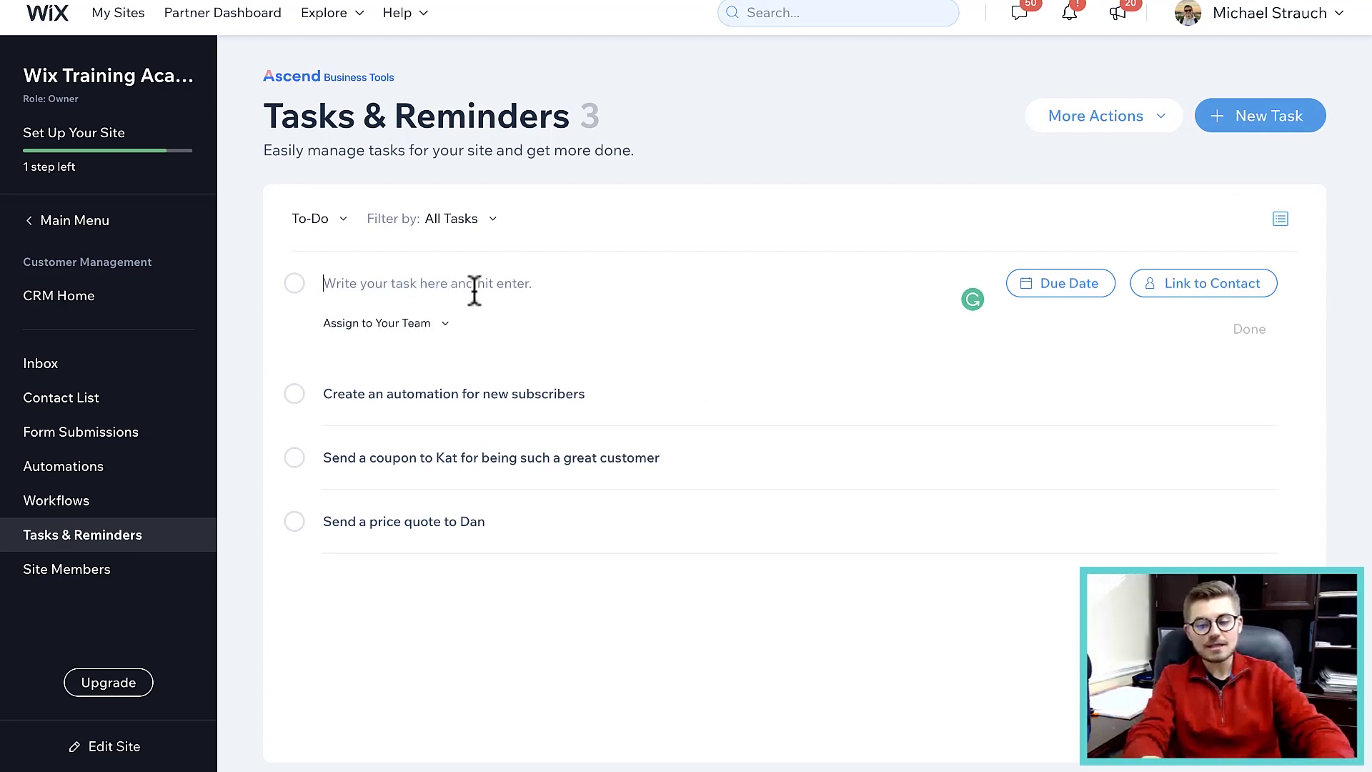
pyautogui.write('Send a ')
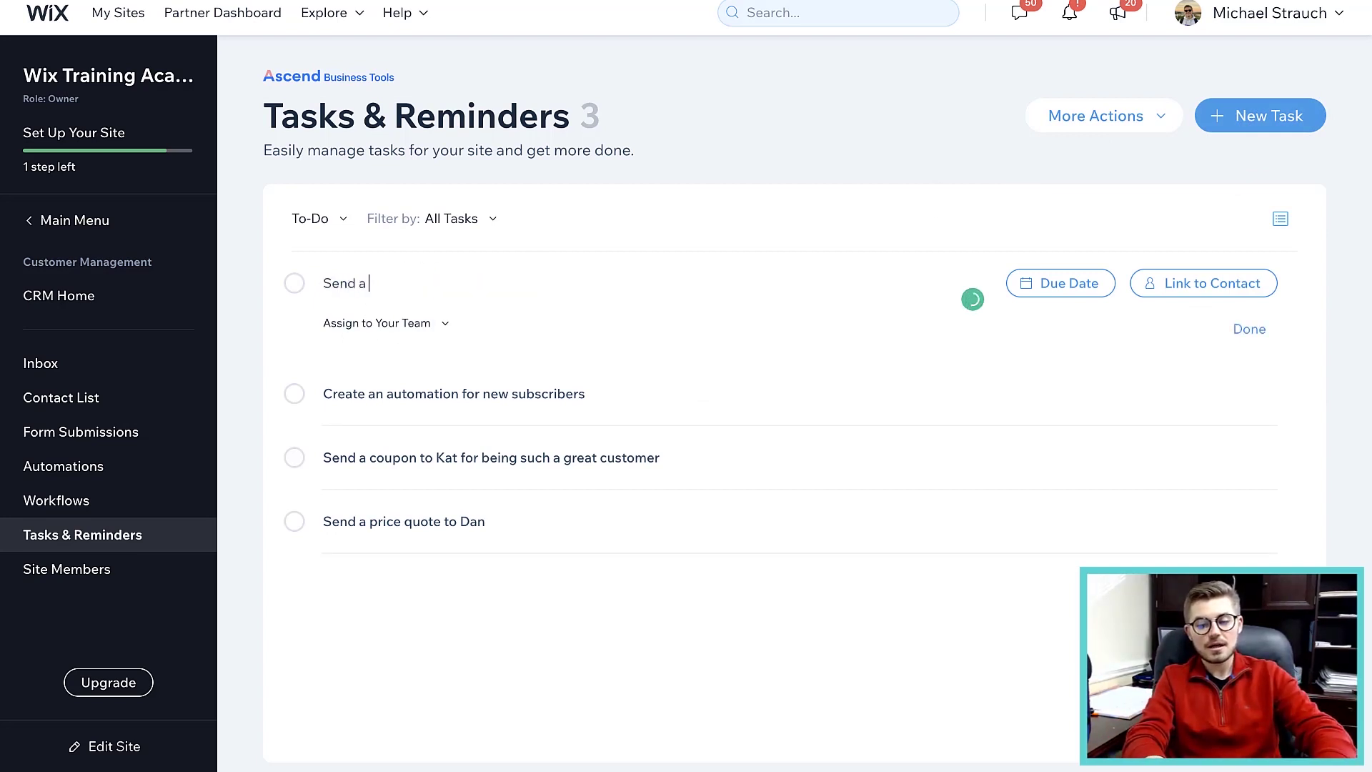
pyautogui.write('thank-you ')
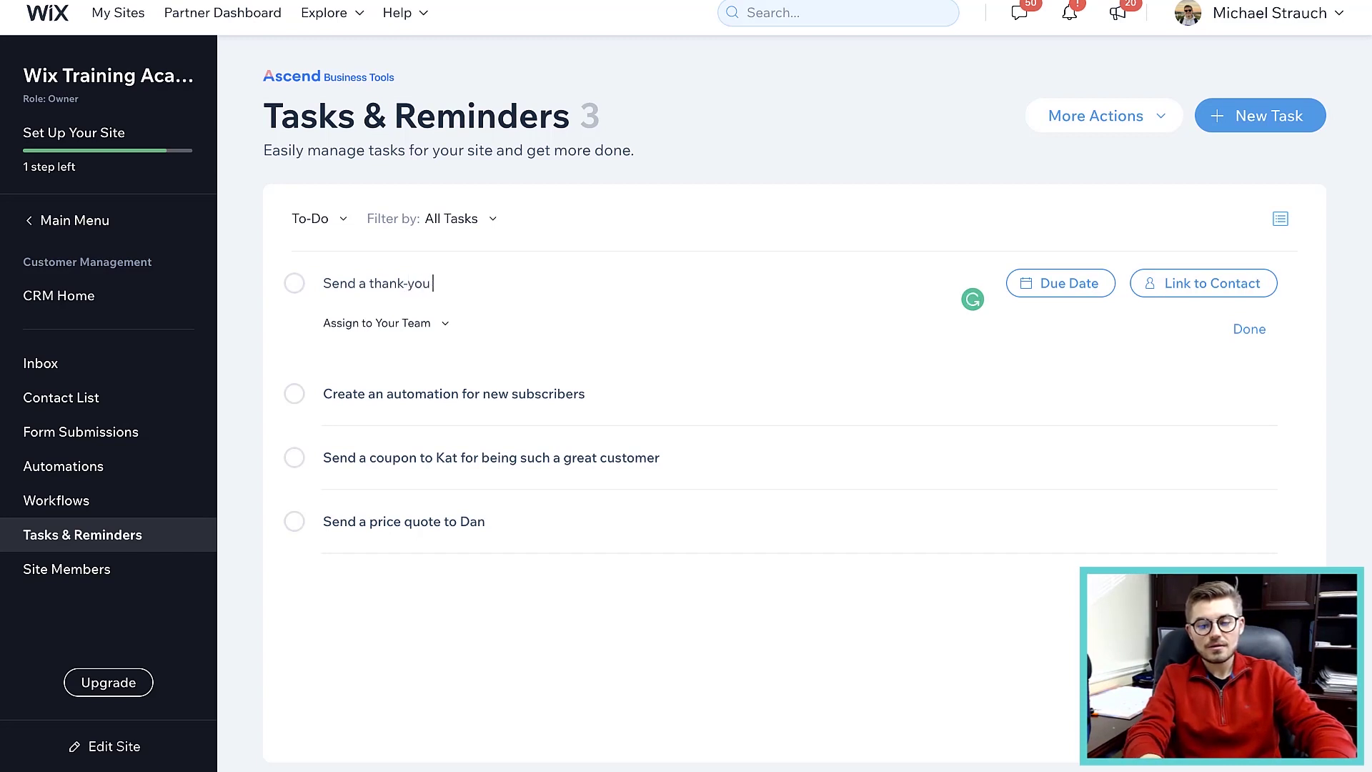
pyautogui.write('note')
# Step: Make the task due tomorrow, 24 February, leaving assignee and linked contact empty
pyautogui.click(420, 325)
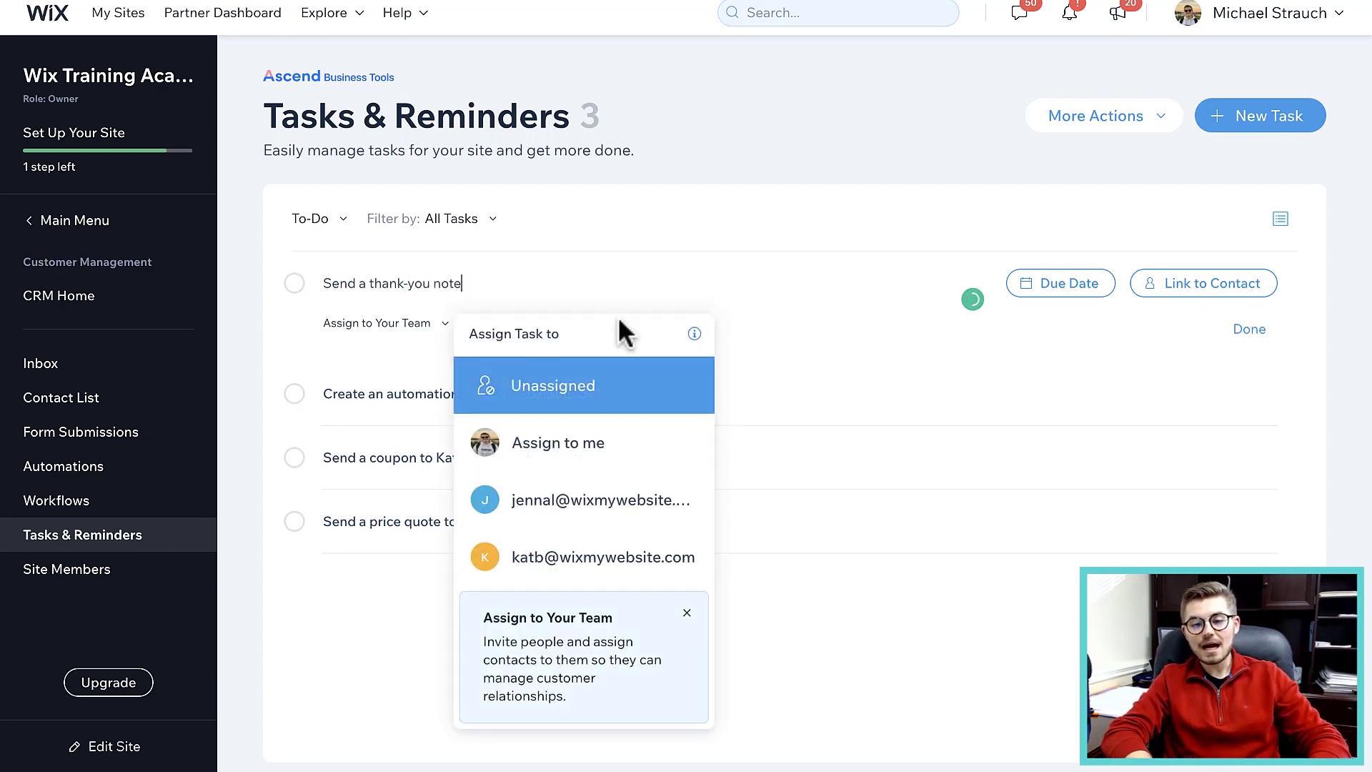
pyautogui.click(418, 330)
pyautogui.click(1061, 289)
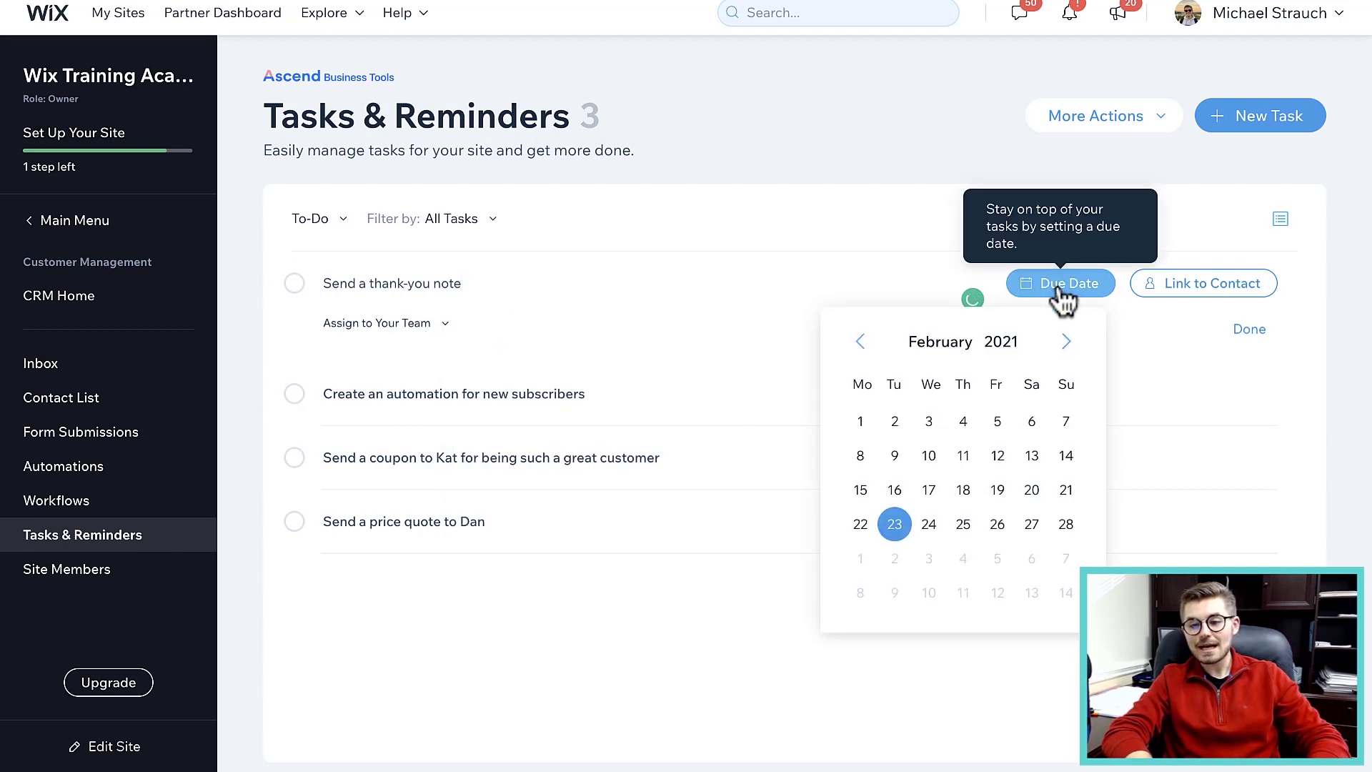
pyautogui.click(931, 529)
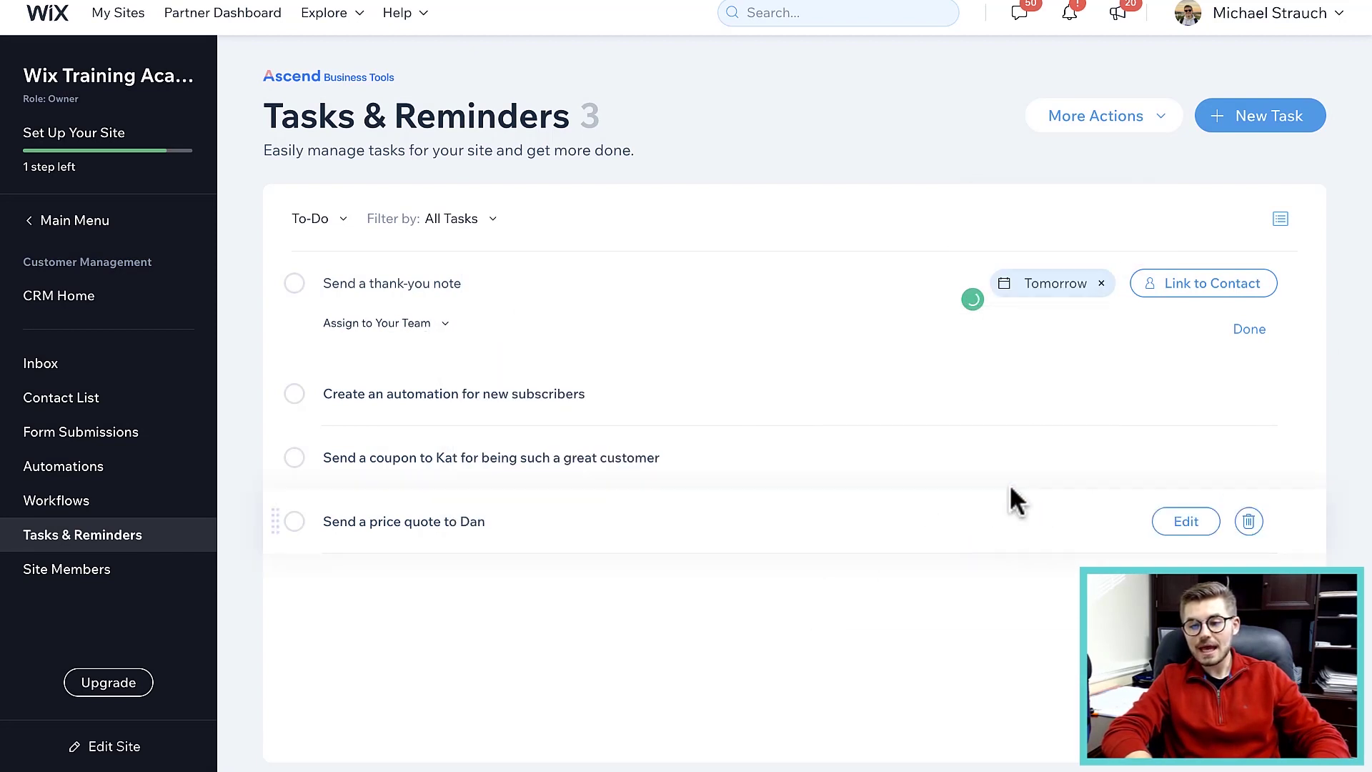
pyautogui.click(1229, 300)
pyautogui.click(833, 336)
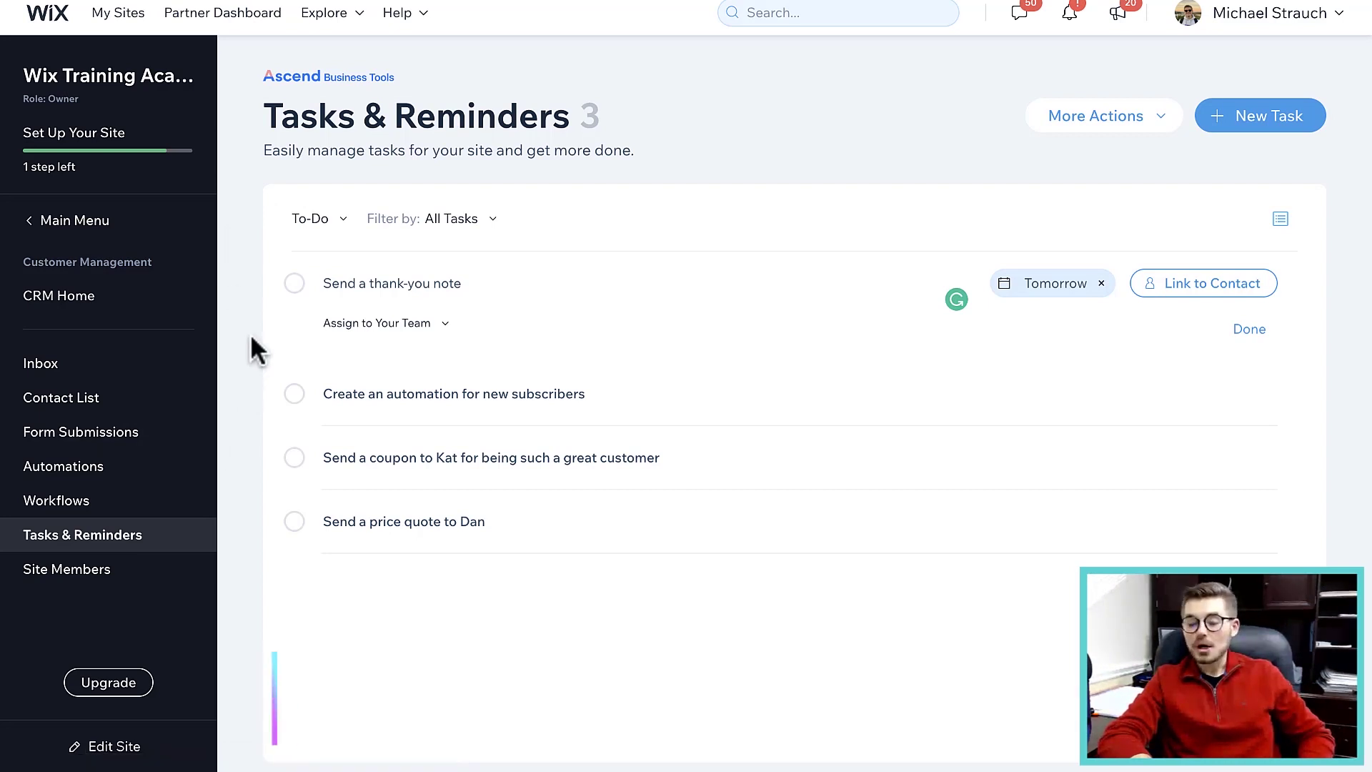
# Step: Open Workflows and scroll the Sales Leads board across to its Paid & Completed and Archive stages
pyautogui.click(78, 504)
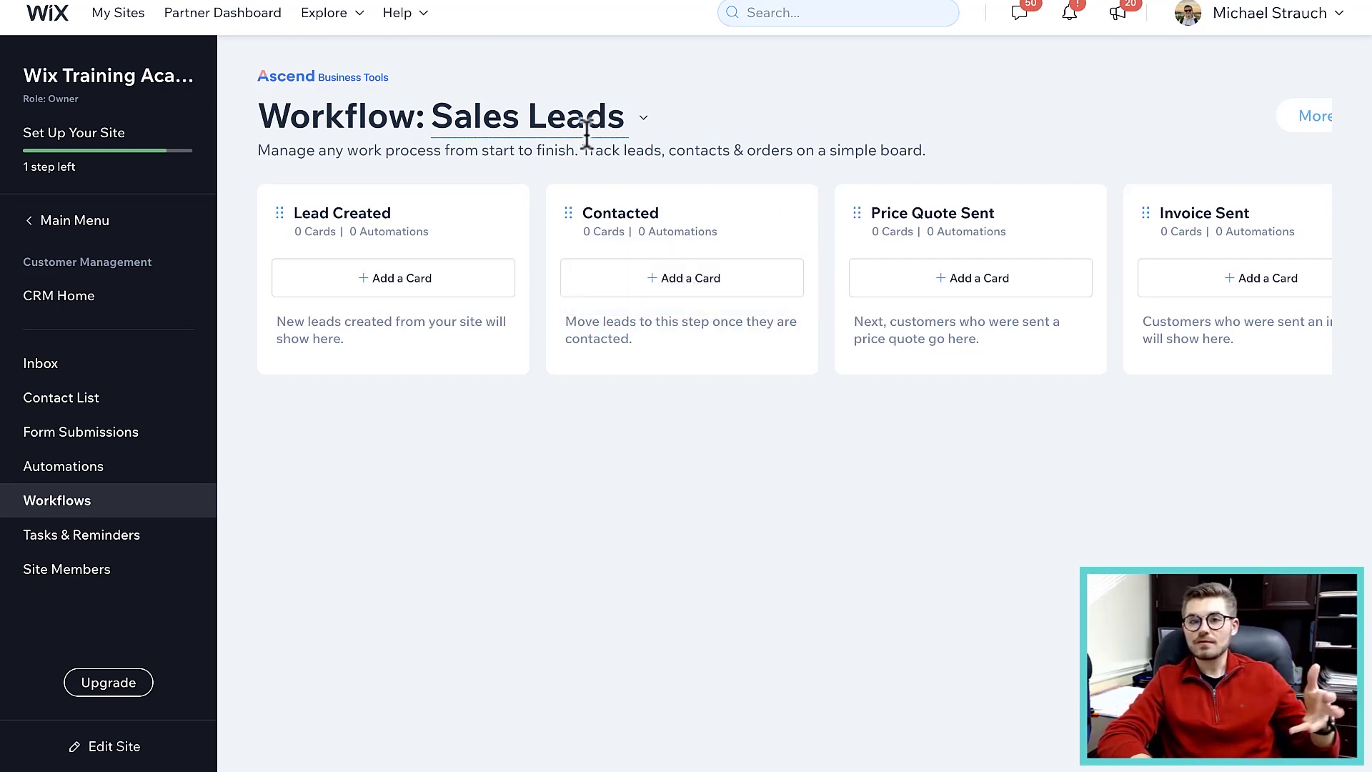
pyautogui.hscroll(2, 500, 261)
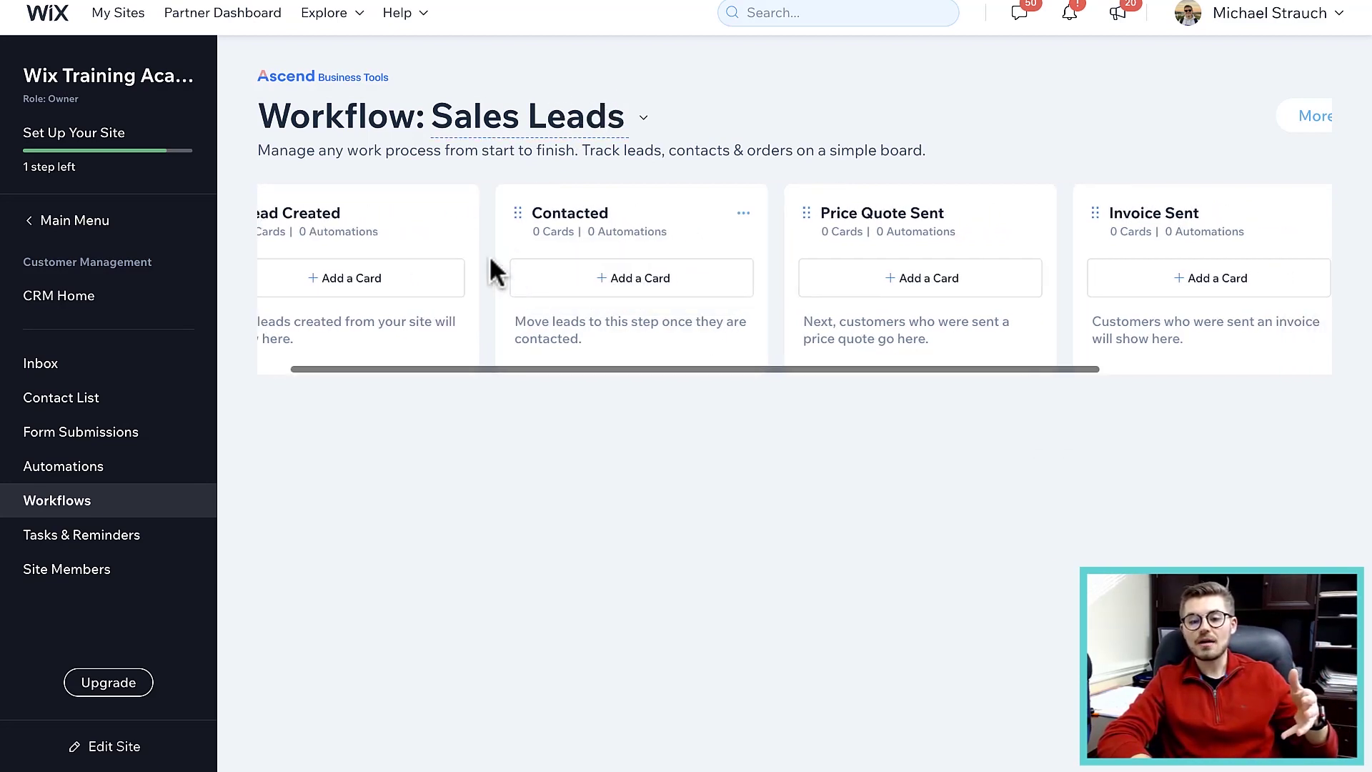
pyautogui.hscroll(3, 401, 279)
pyautogui.hscroll(2, 524, 248)
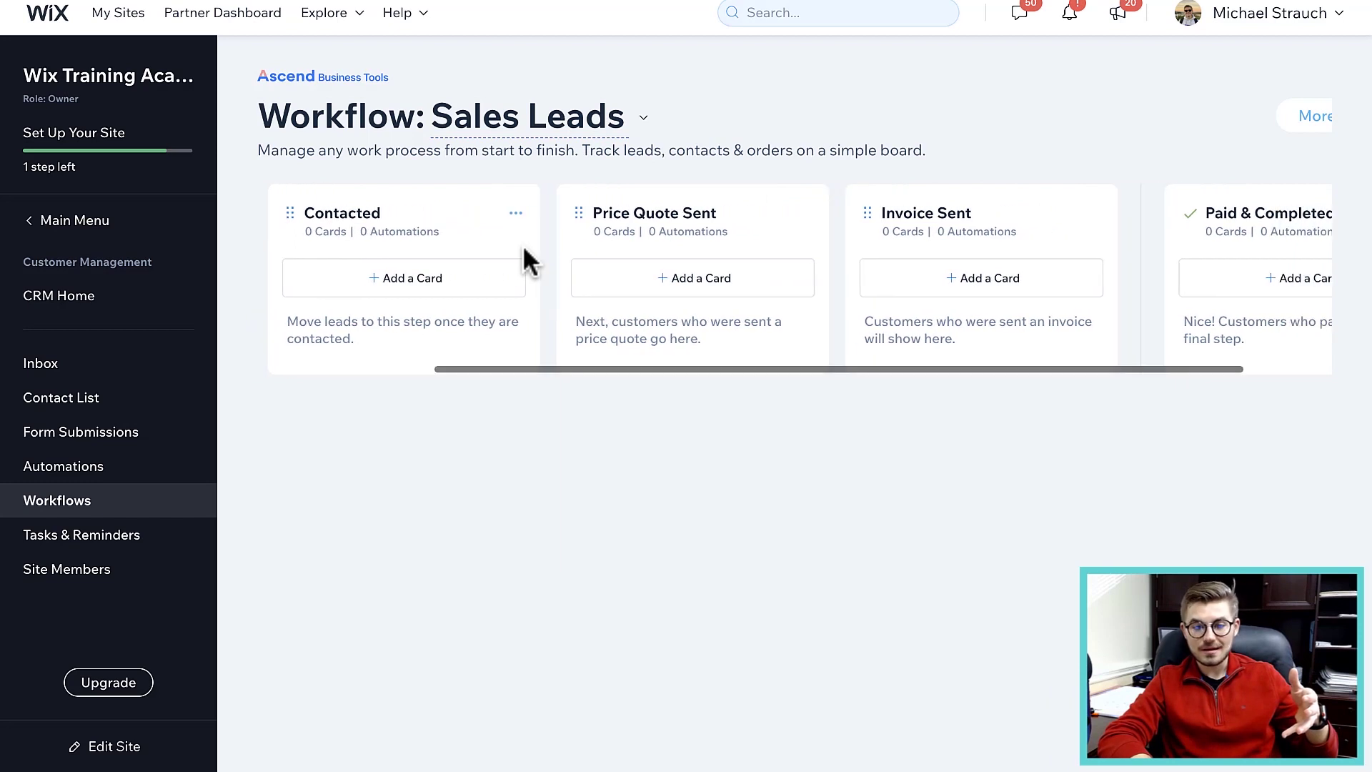
pyautogui.hscroll(2, 521, 244)
pyautogui.hscroll(3, 598, 272)
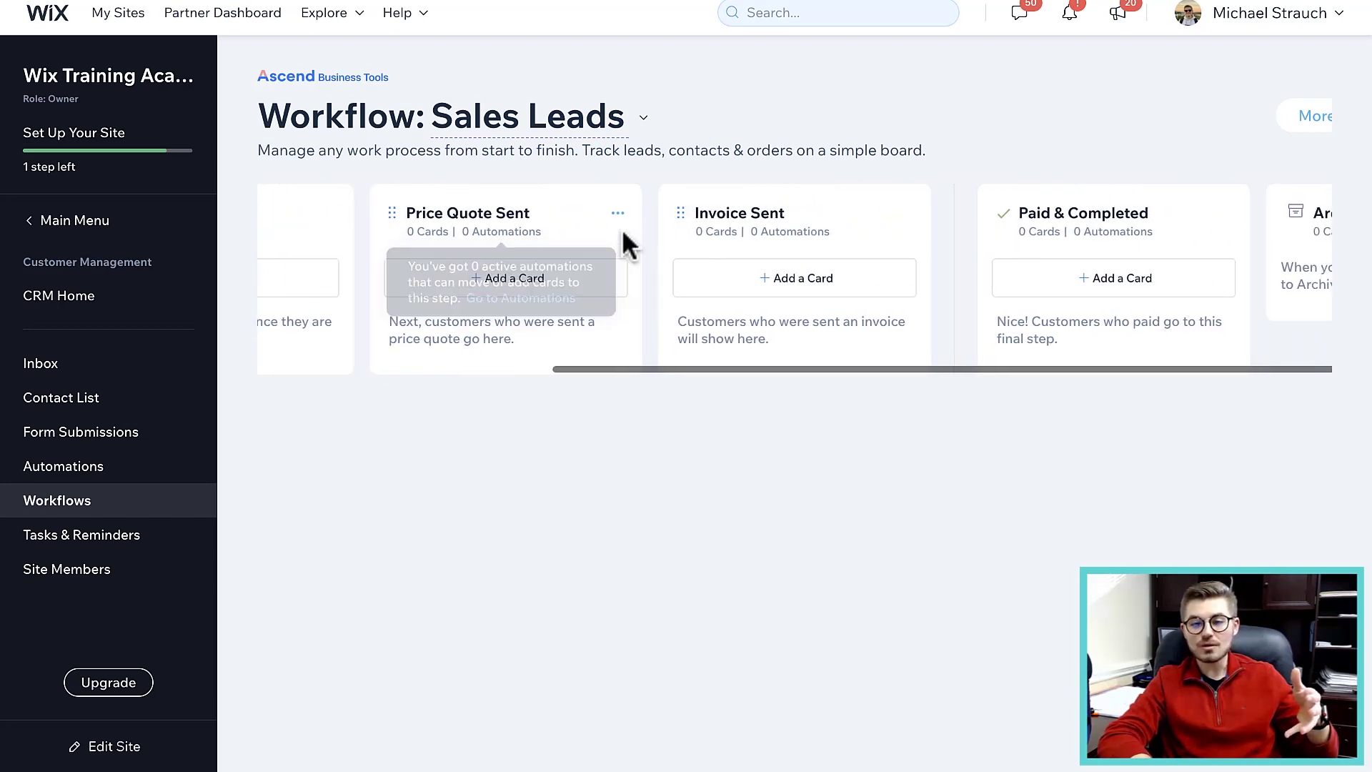
pyautogui.hscroll(1, 827, 193)
pyautogui.hscroll(4, 708, 239)
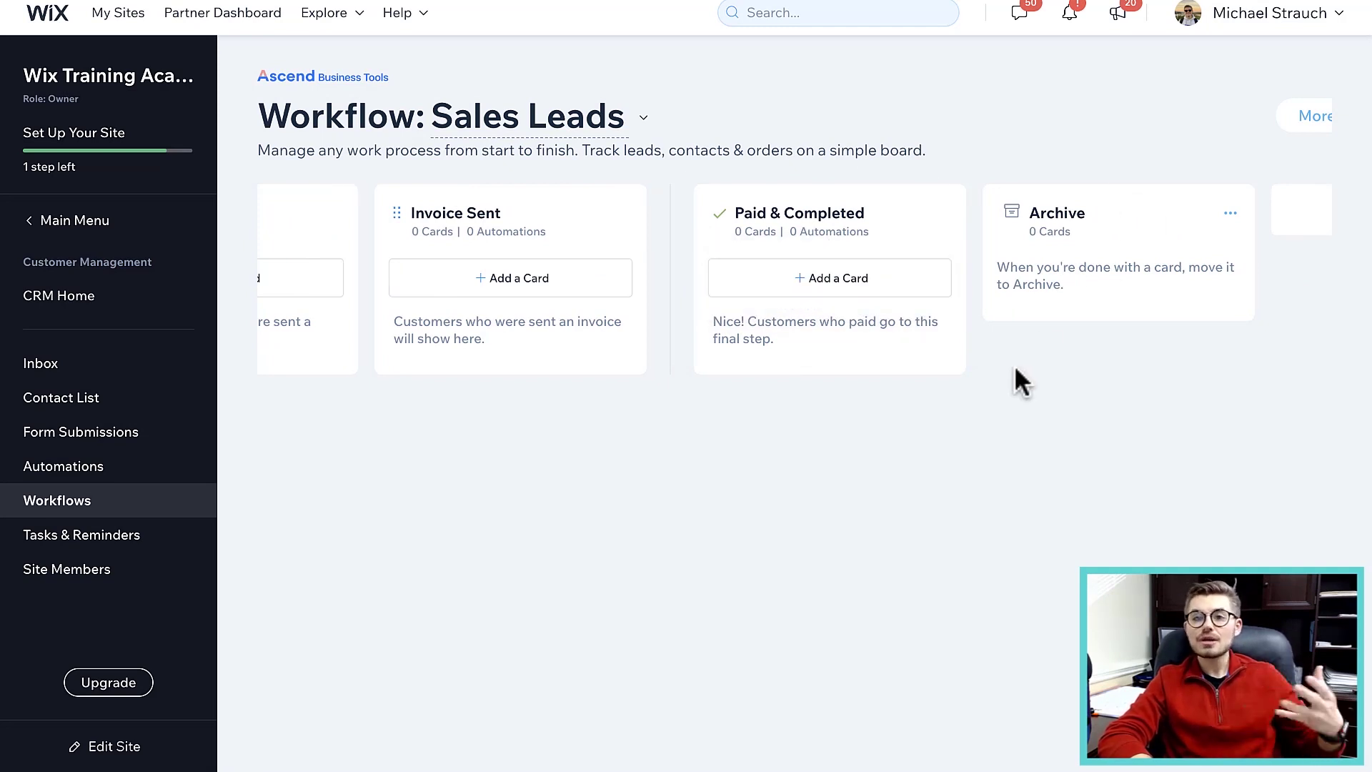
pyautogui.hscroll(3, 1215, 171)
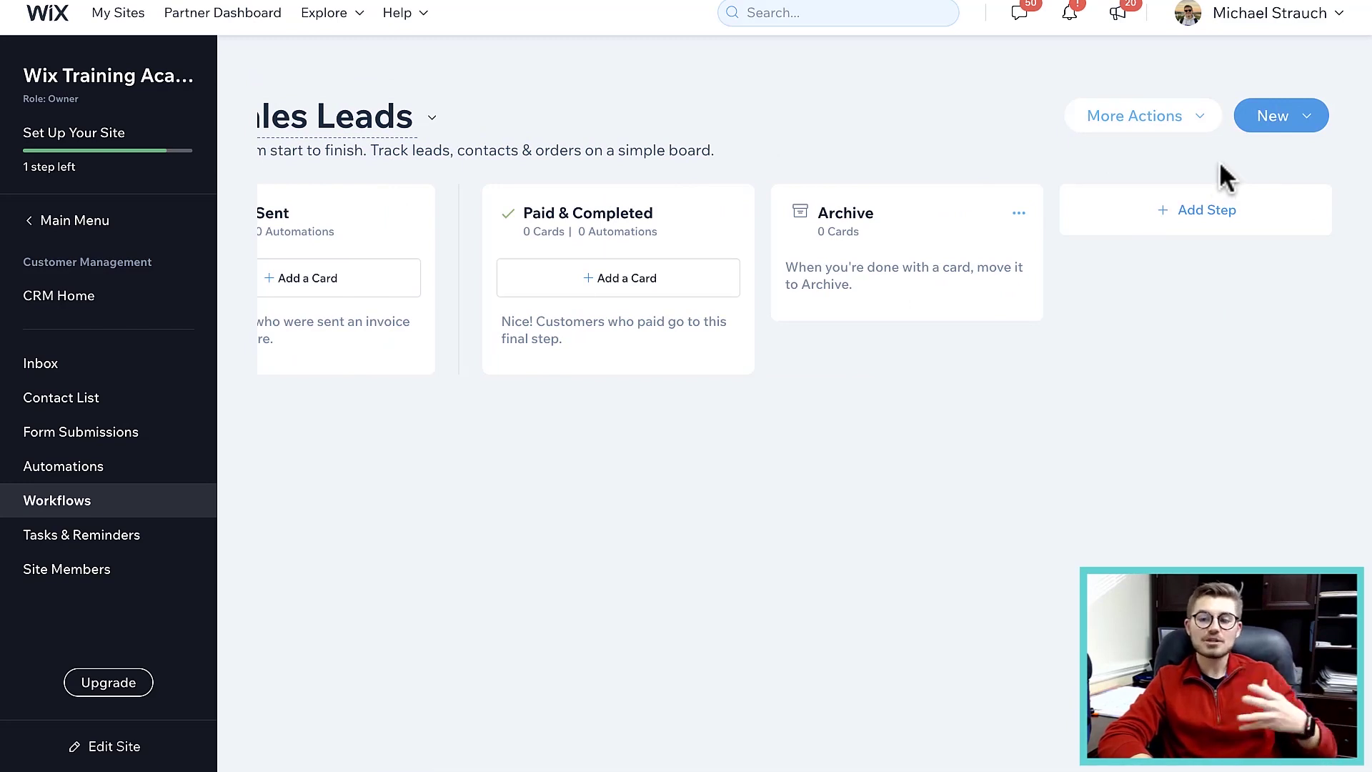
# Step: Add a Website Design template workflow with Contacted, Negotiation, Deposit and Site Ready stages
pyautogui.click(1312, 123)
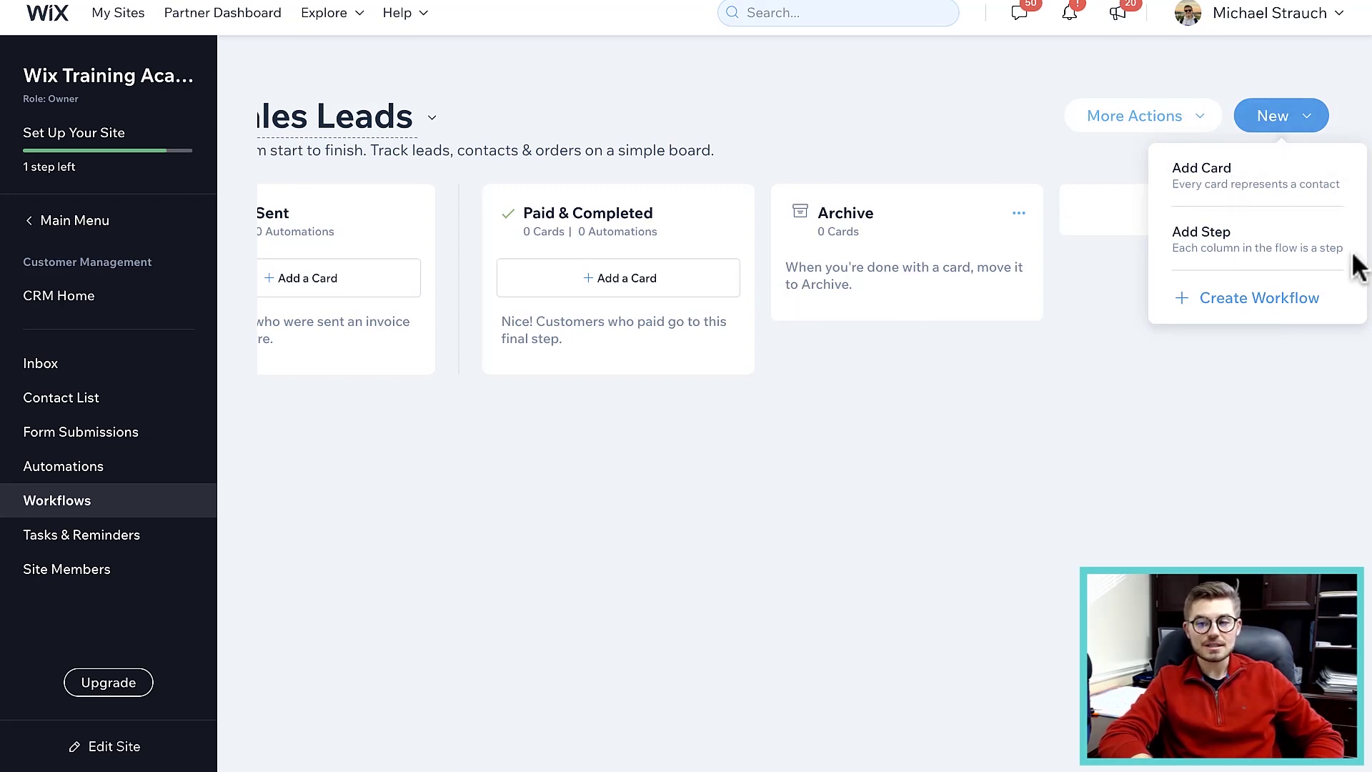
pyautogui.click(1251, 299)
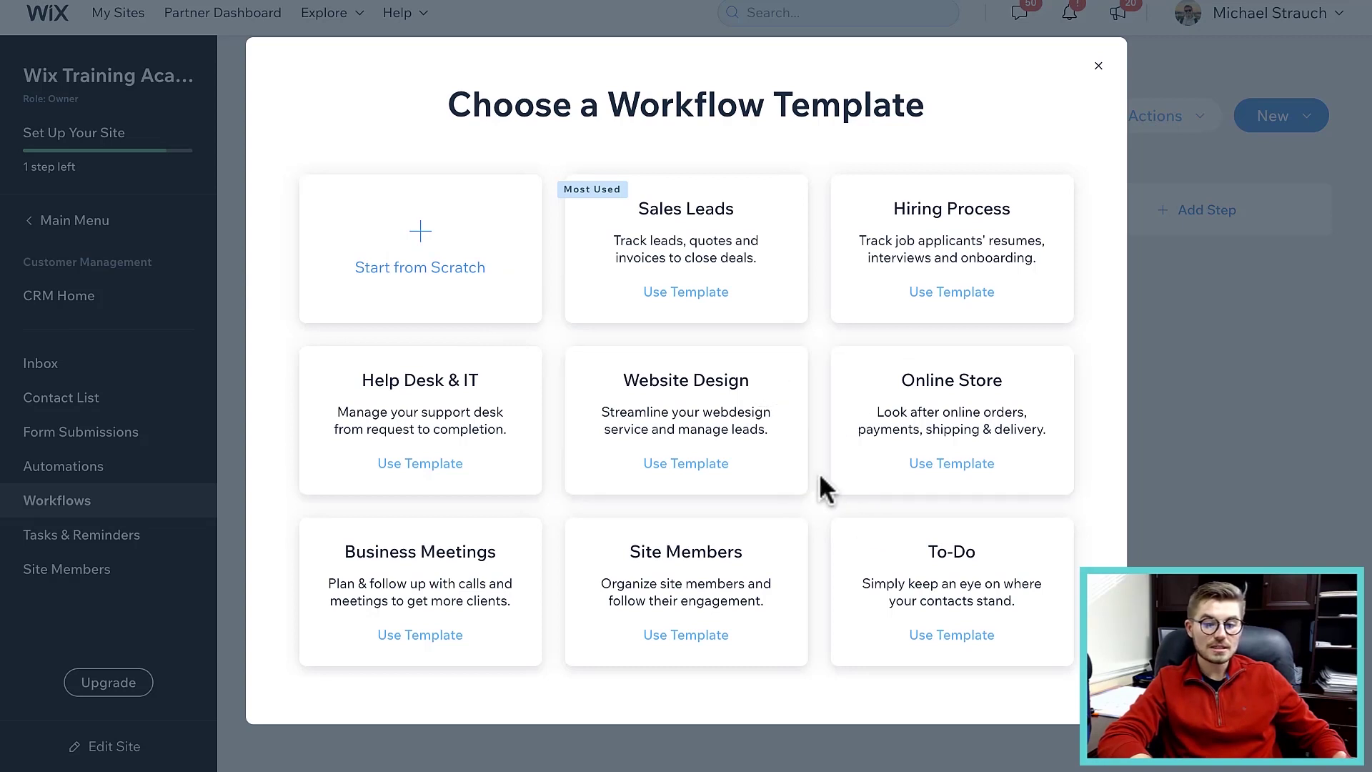
pyautogui.click(731, 400)
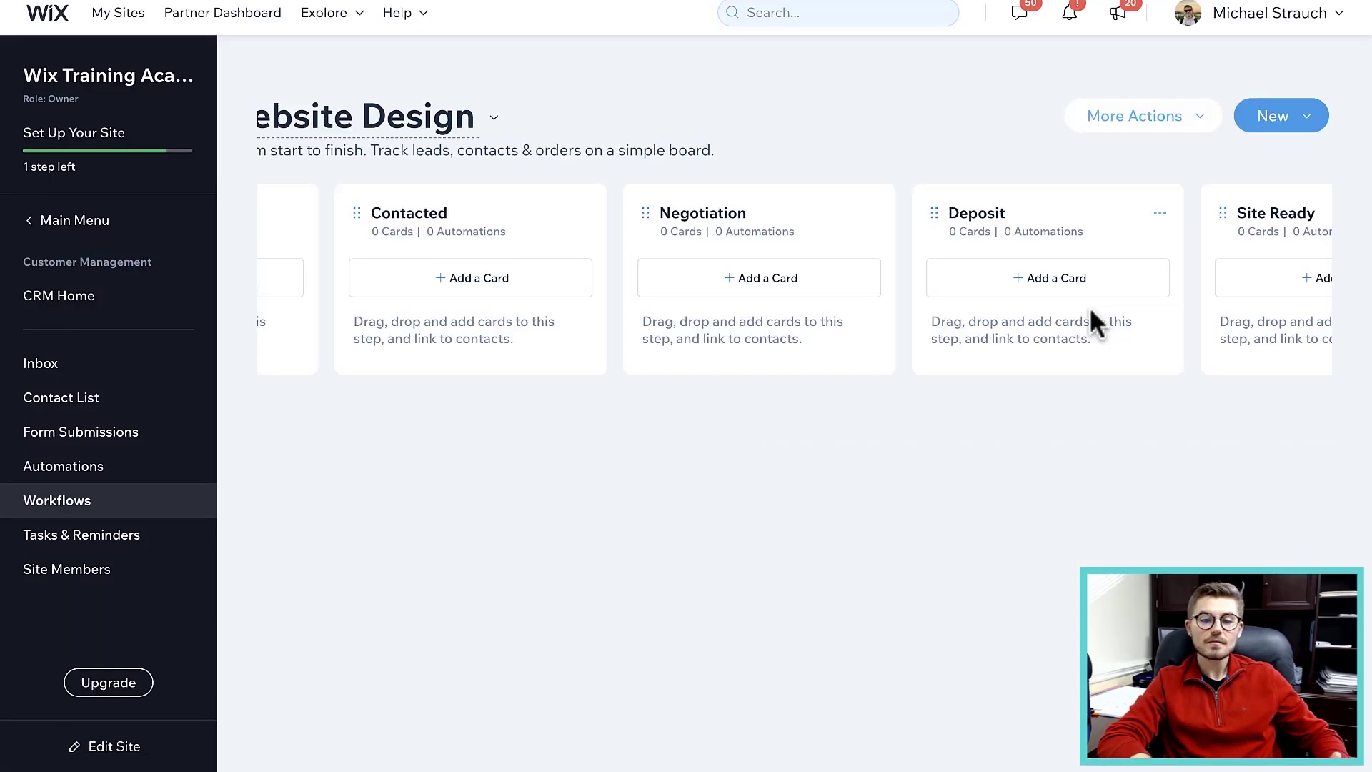
# Step: Scroll the Website Design board right until the Archive column and + Add Step appear
pyautogui.hscroll(-3, 662, 328)
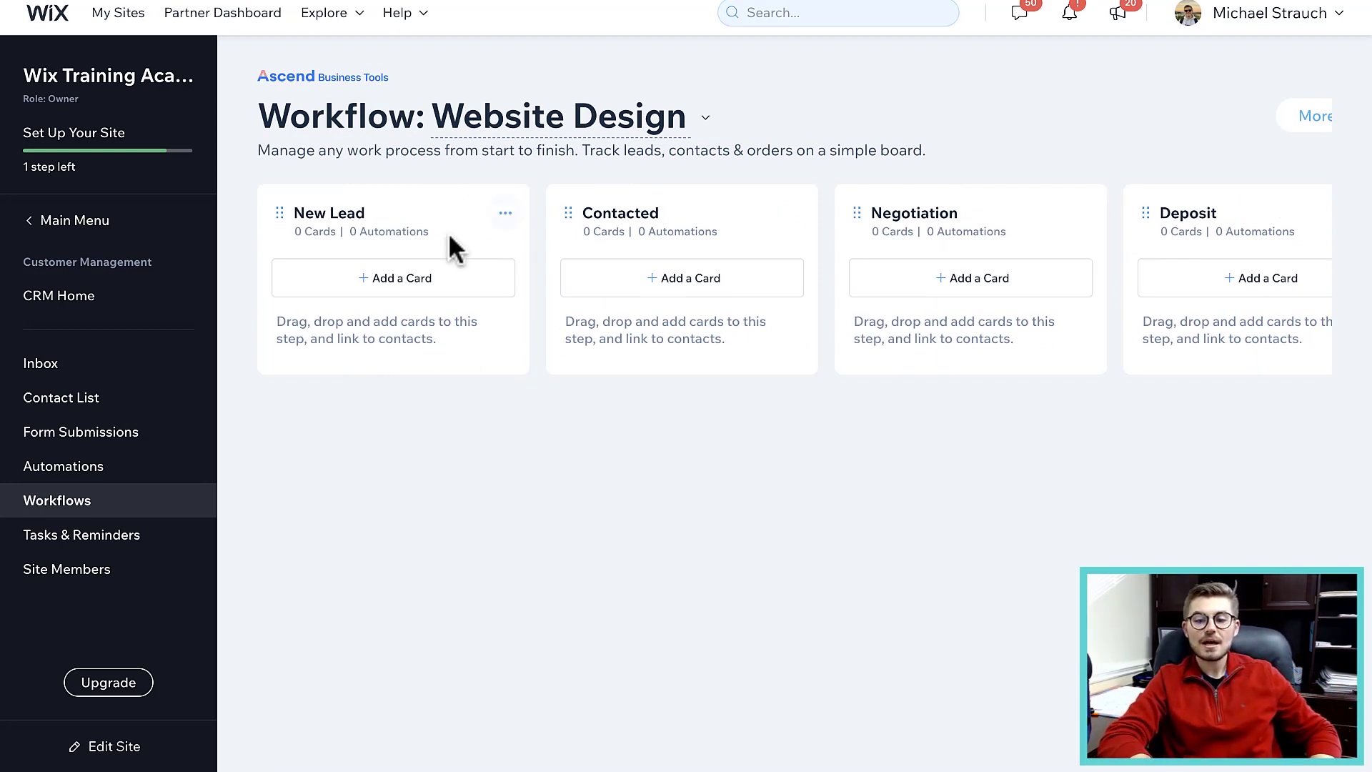
pyautogui.hscroll(3, 751, 297)
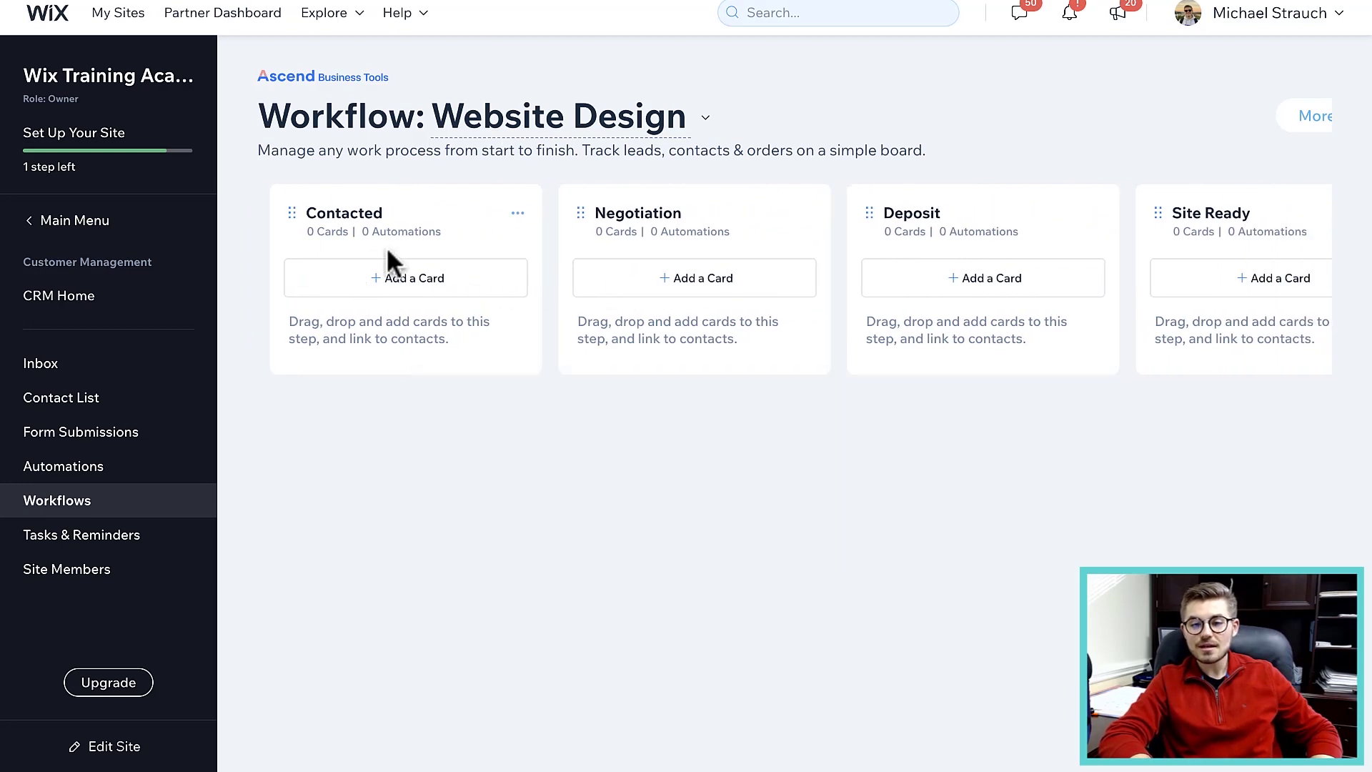
pyautogui.moveTo(697, 222)
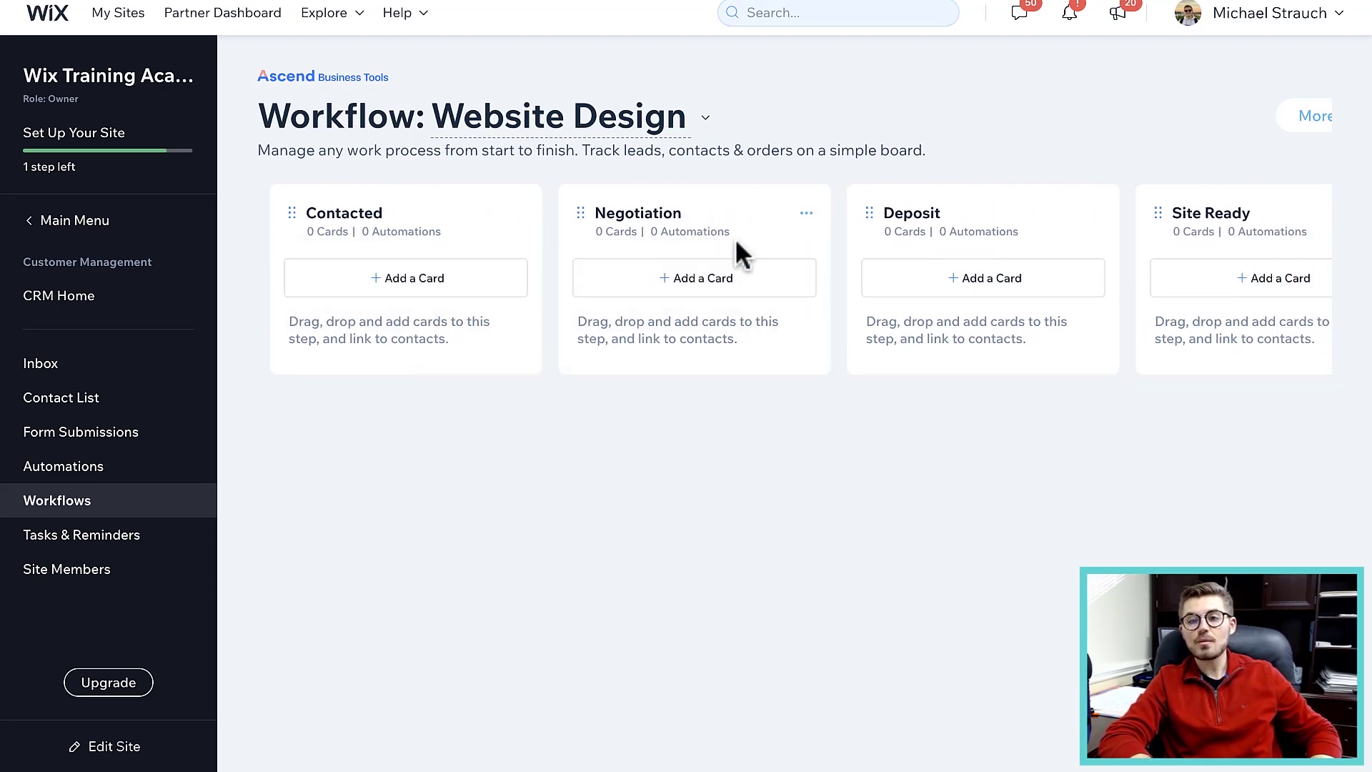
pyautogui.hscroll(3, 761, 254)
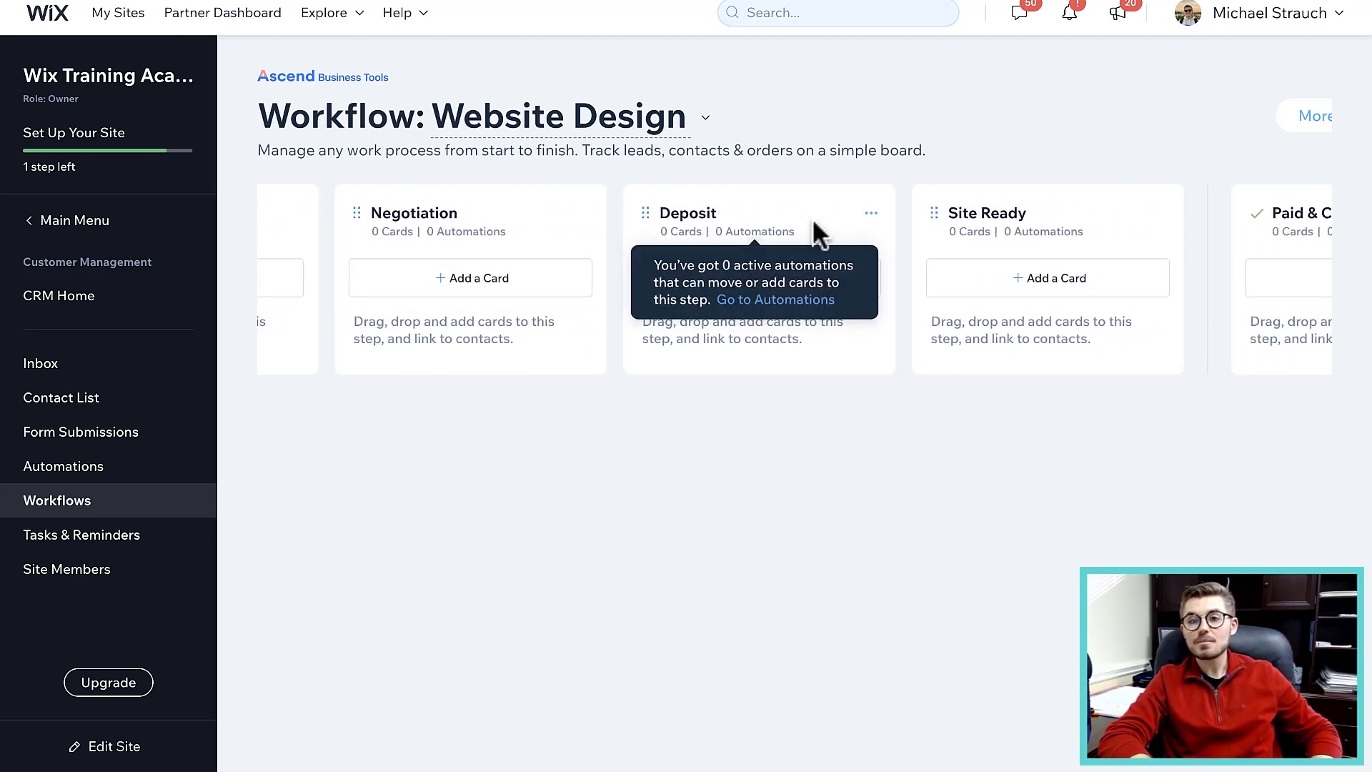
pyautogui.hscroll(3, 816, 258)
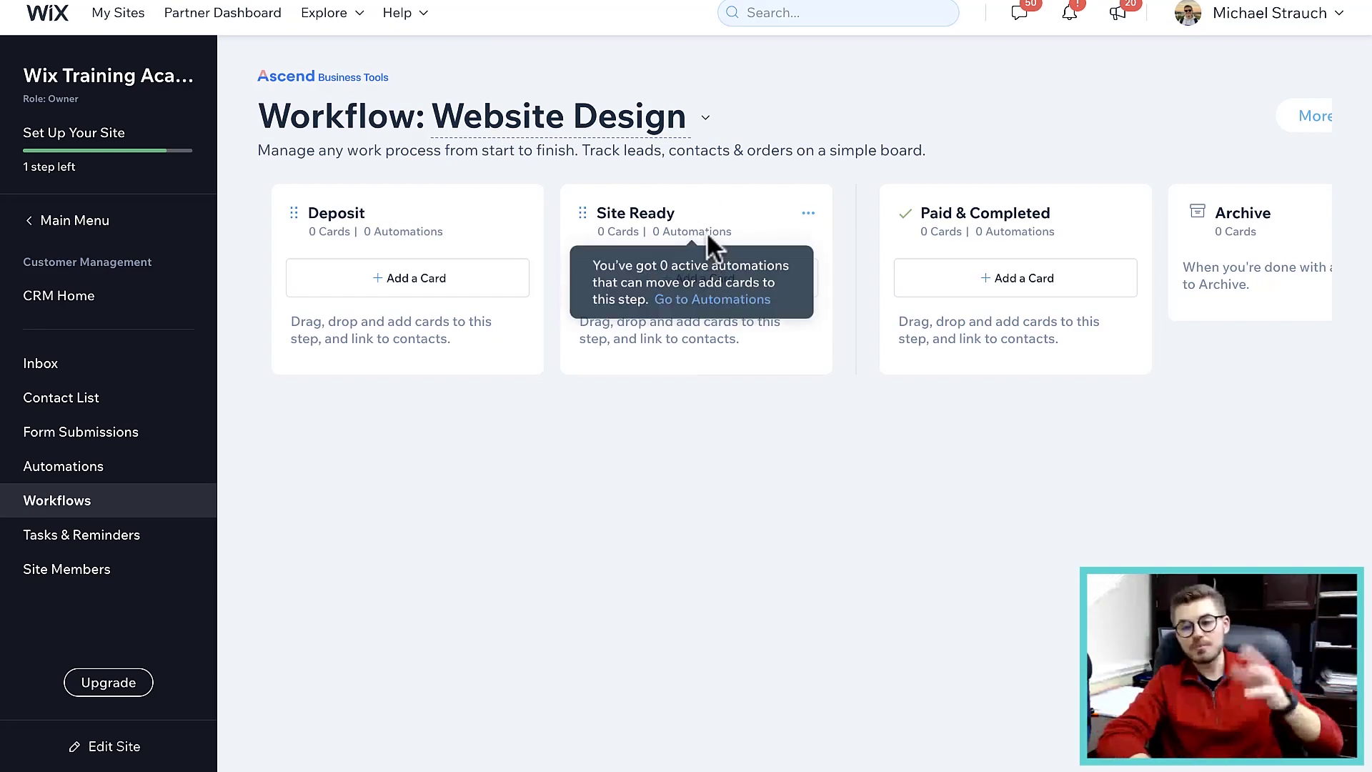
pyautogui.hscroll(3, 965, 254)
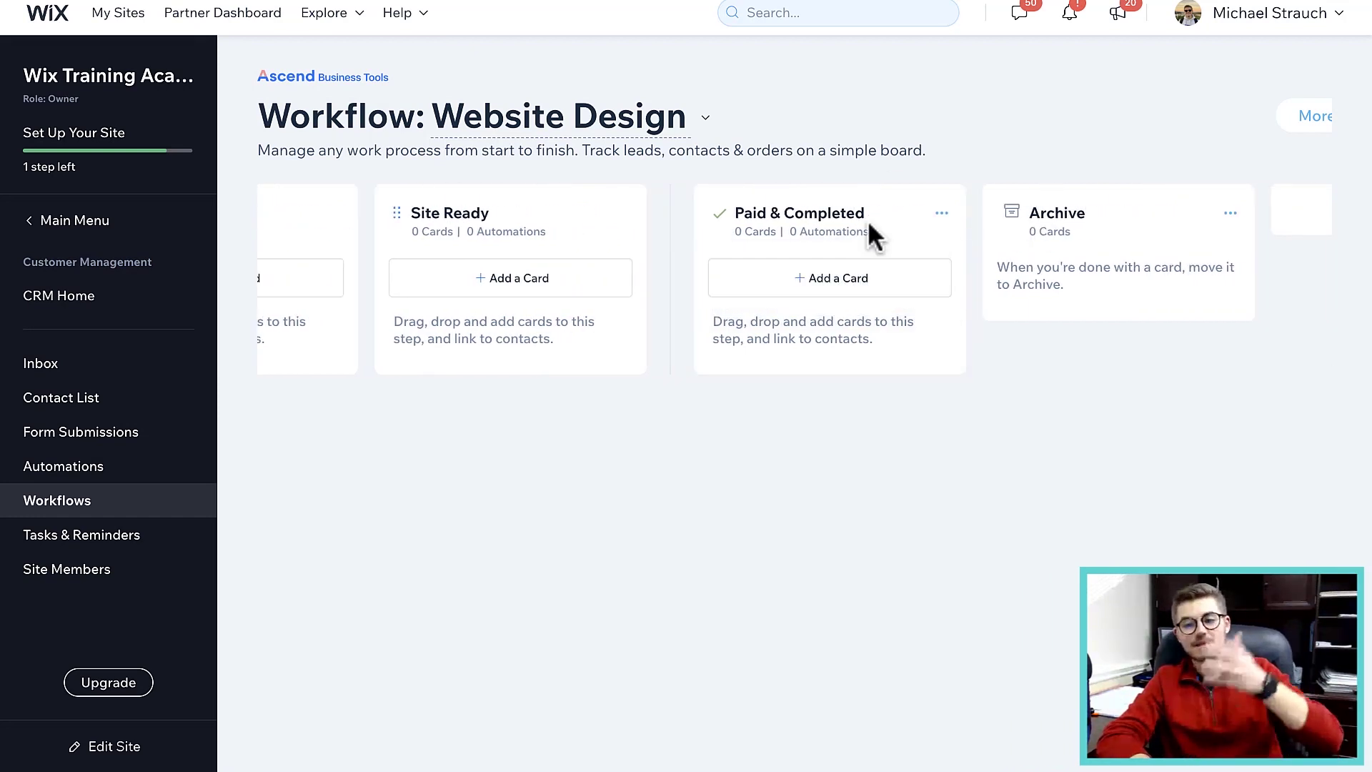
pyautogui.hscroll(1, 875, 236)
pyautogui.hscroll(2, 873, 229)
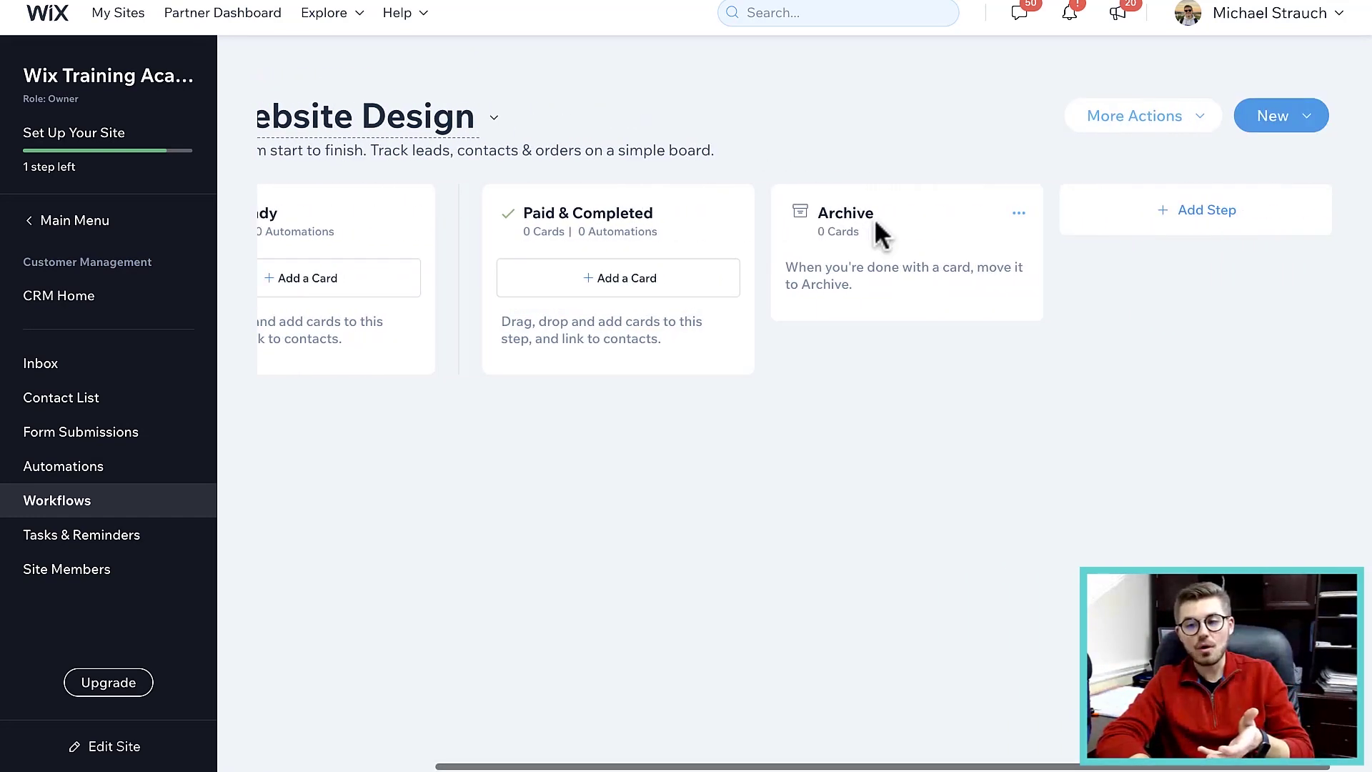
pyautogui.click(1158, 215)
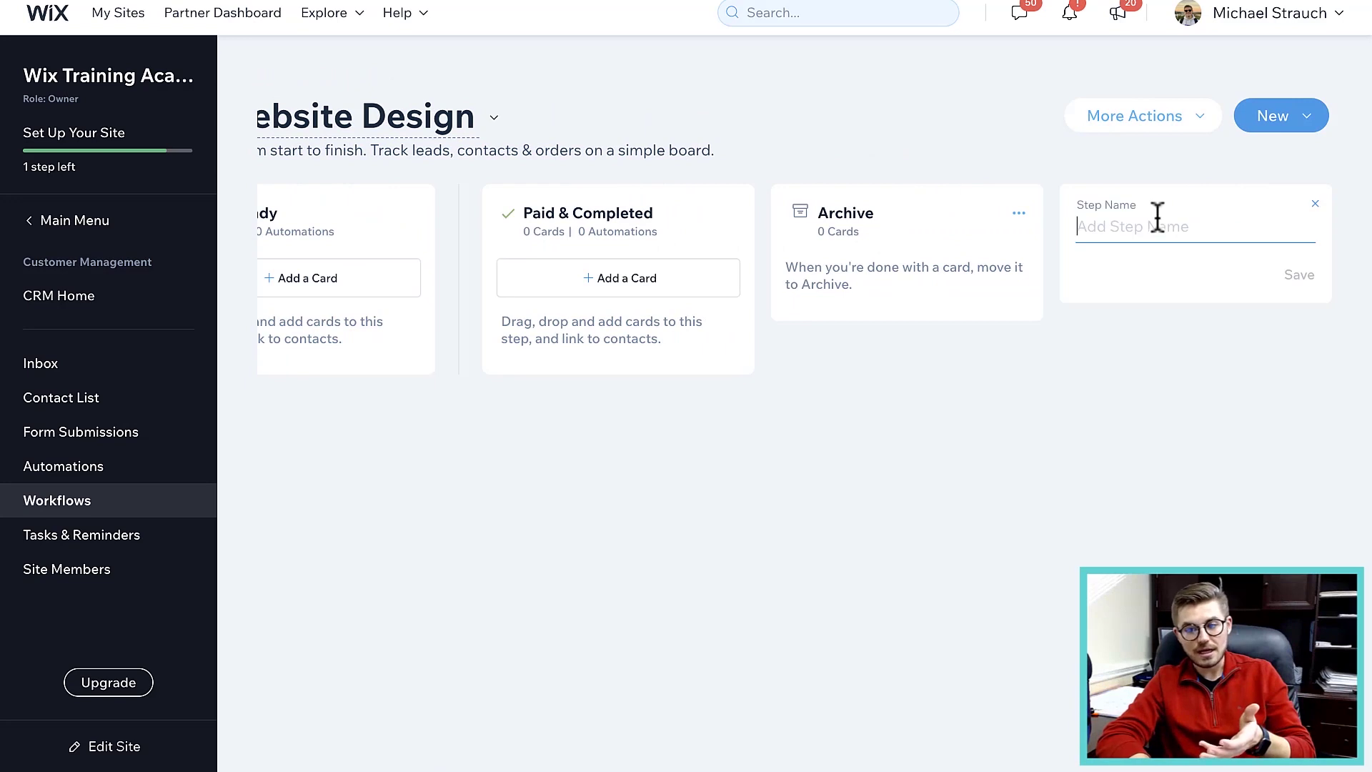
pyautogui.click(1315, 204)
pyautogui.hscroll(-10, 636, 281)
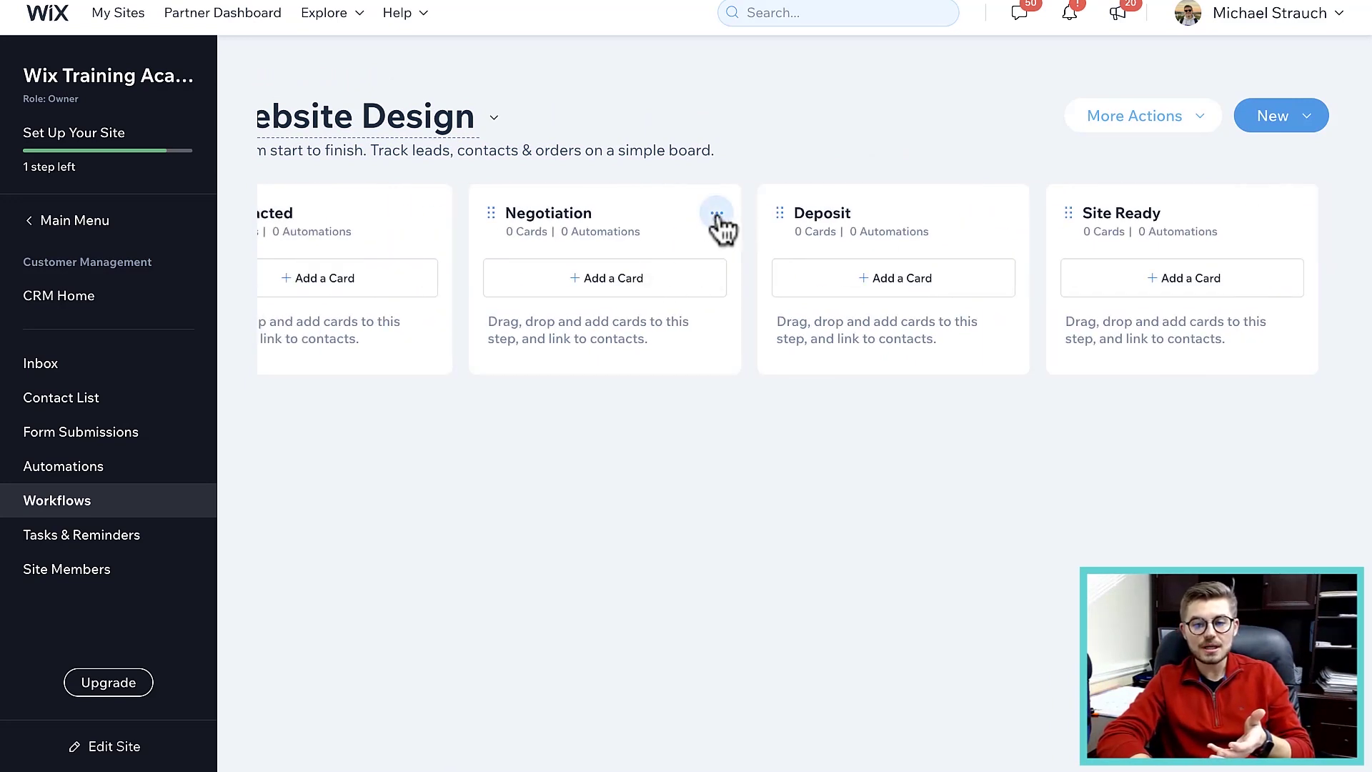
pyautogui.click(717, 216)
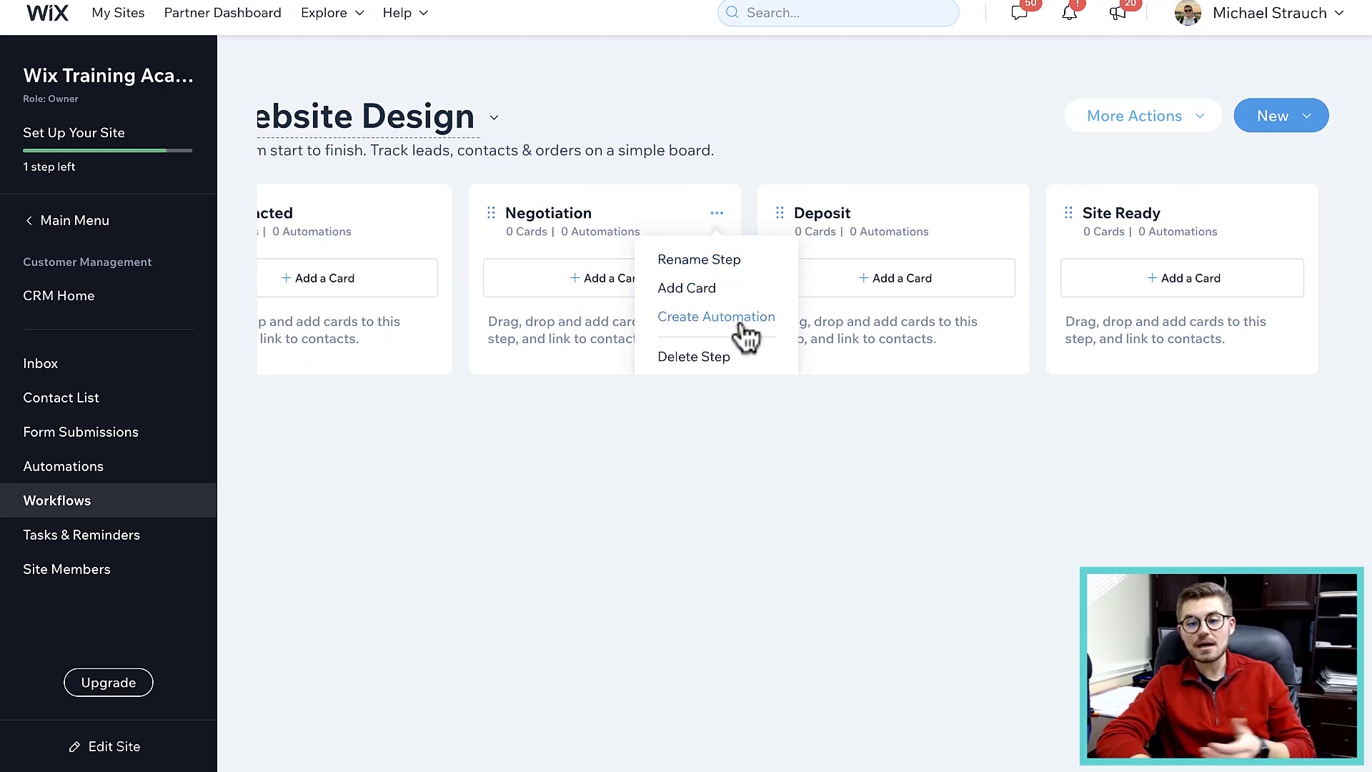
pyautogui.click(593, 280)
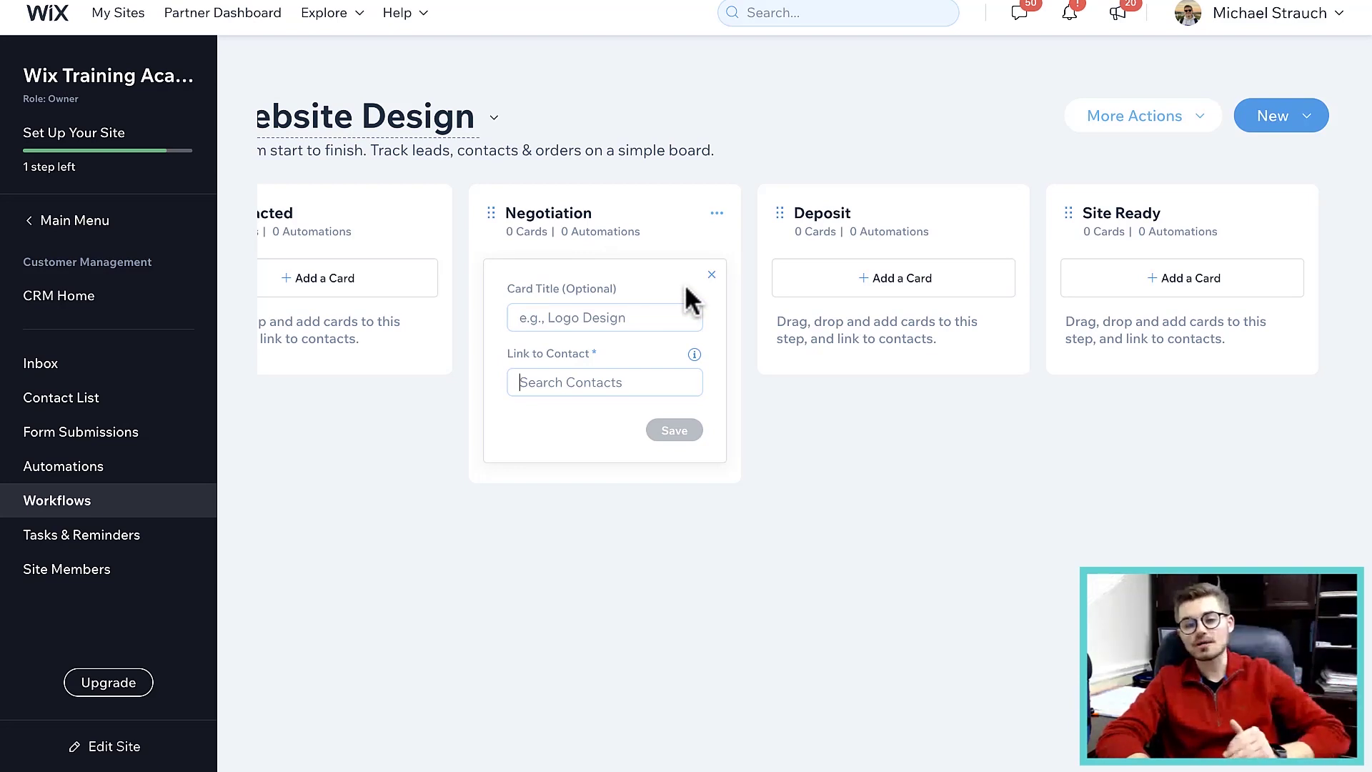
pyautogui.click(712, 275)
pyautogui.hscroll(-3, 749, 409)
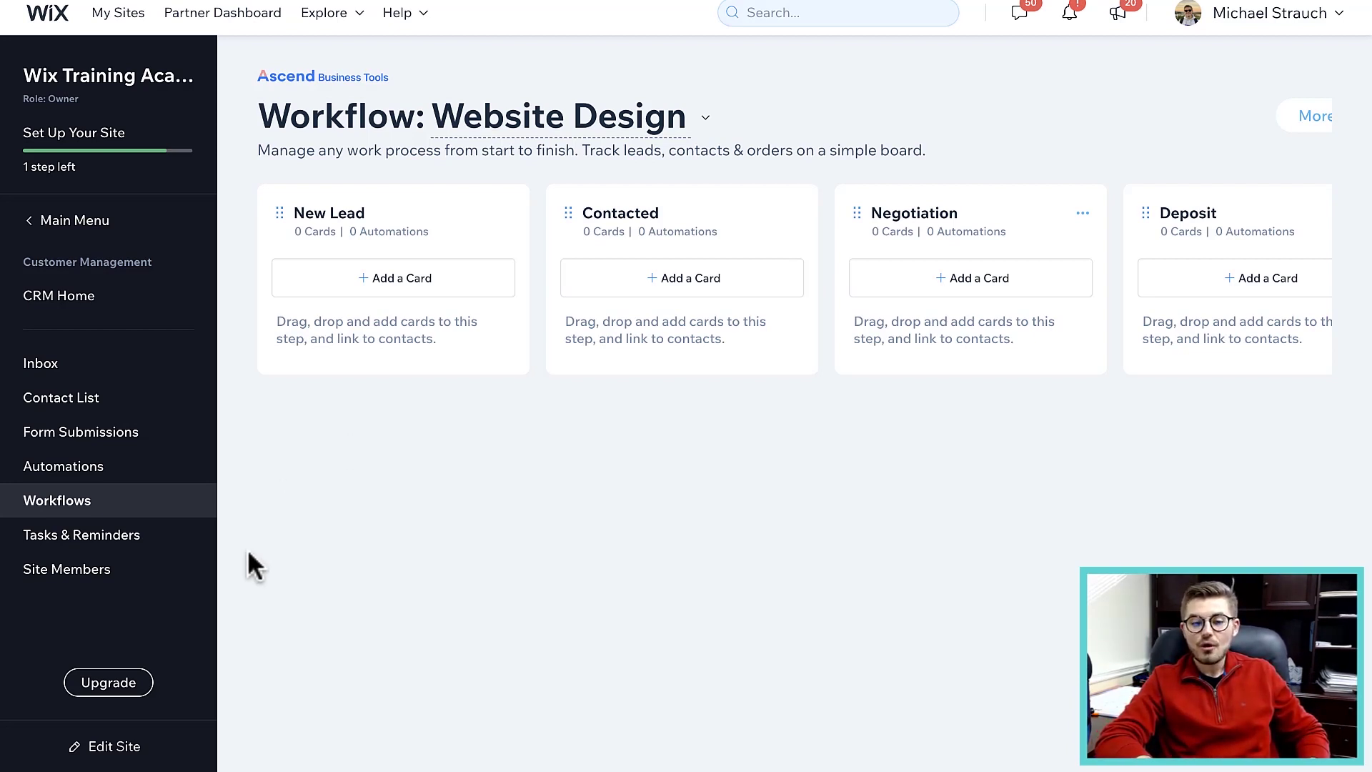
# Step: Open the Member List from Site Members to see the site's two members
pyautogui.click(110, 573)
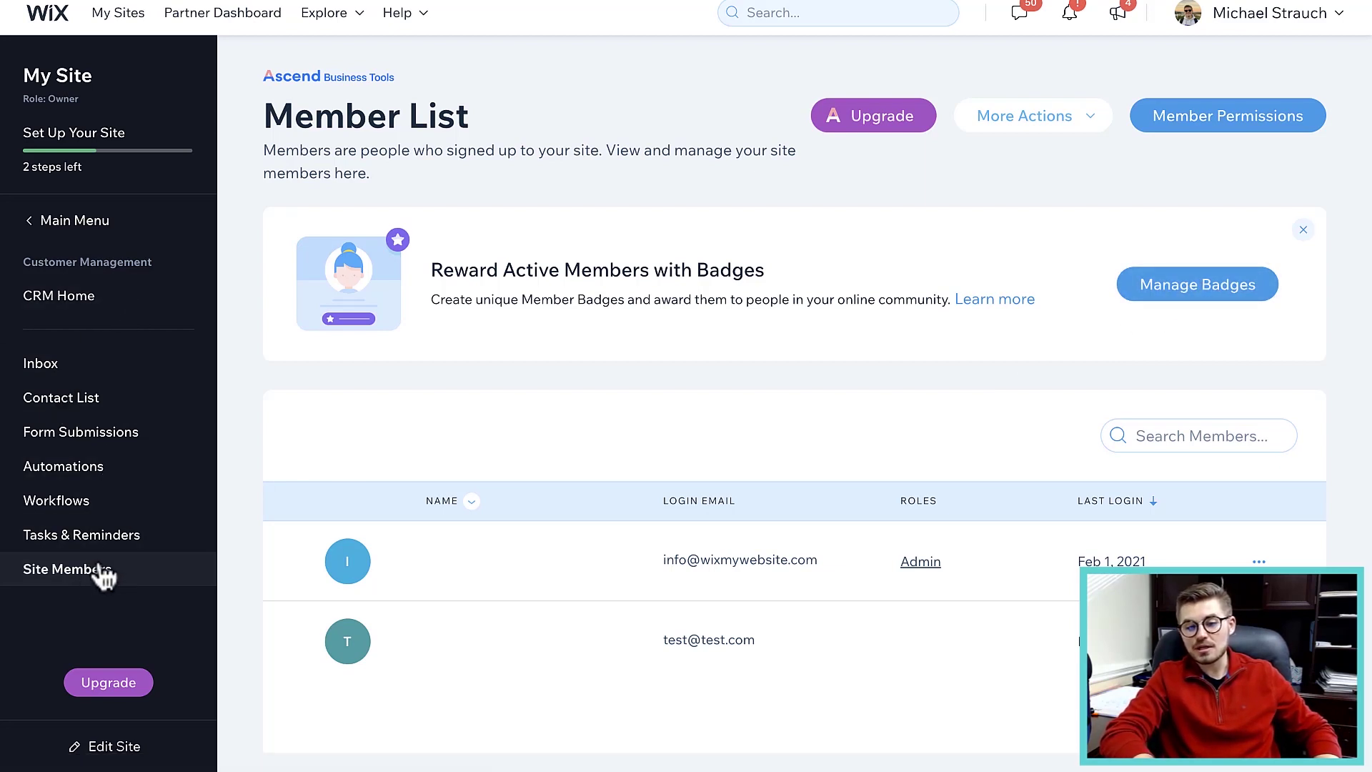
# Step: From Manage Badges, create a new badge named 'Rising Star' with description 'Contributed 5 forum posts'
pyautogui.click(1208, 295)
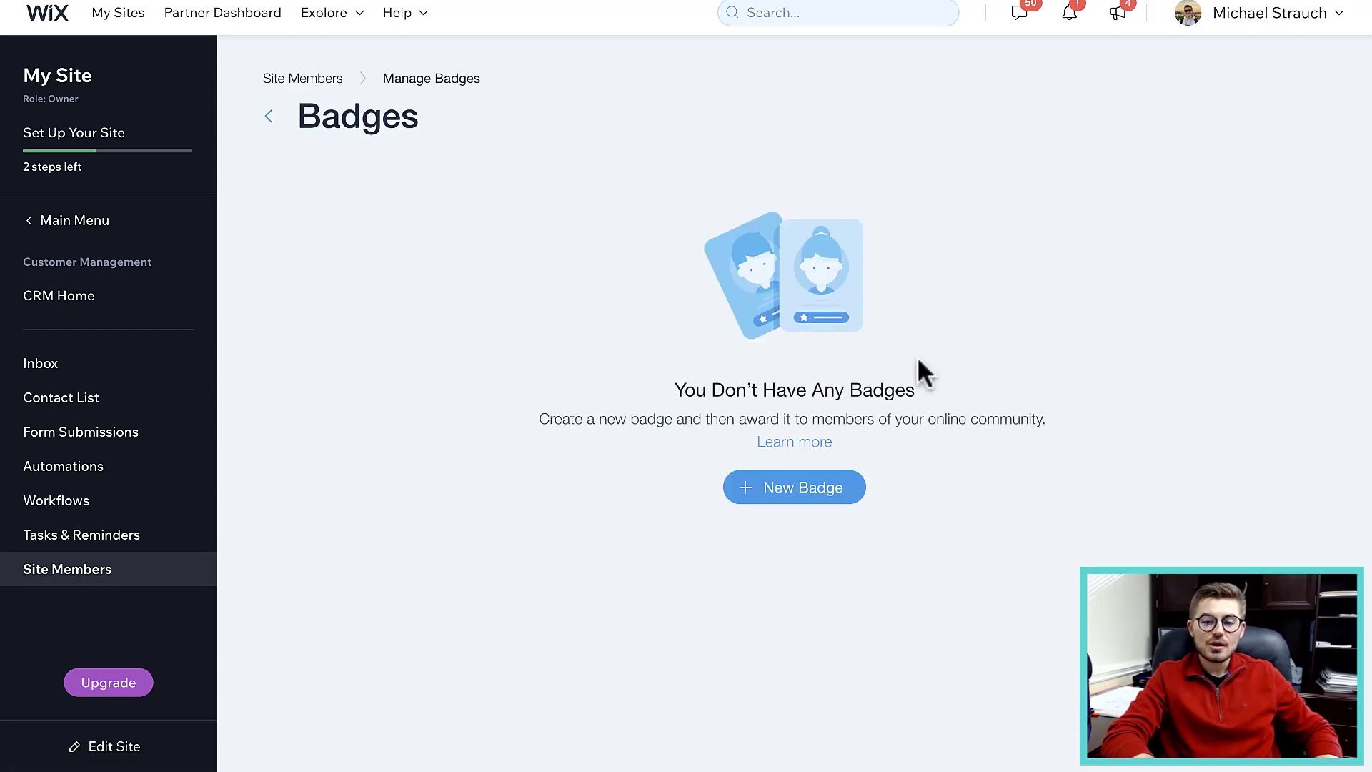
pyautogui.click(799, 489)
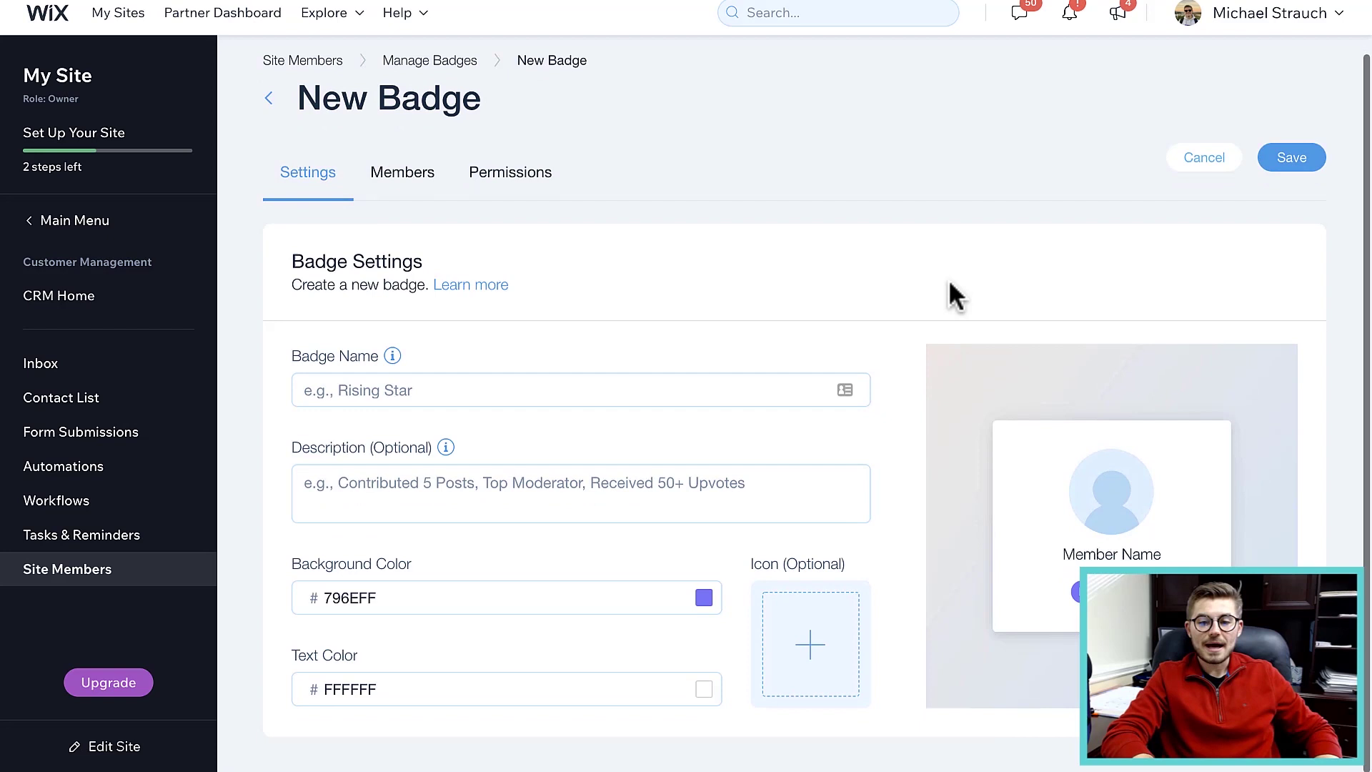
pyautogui.click(581, 390)
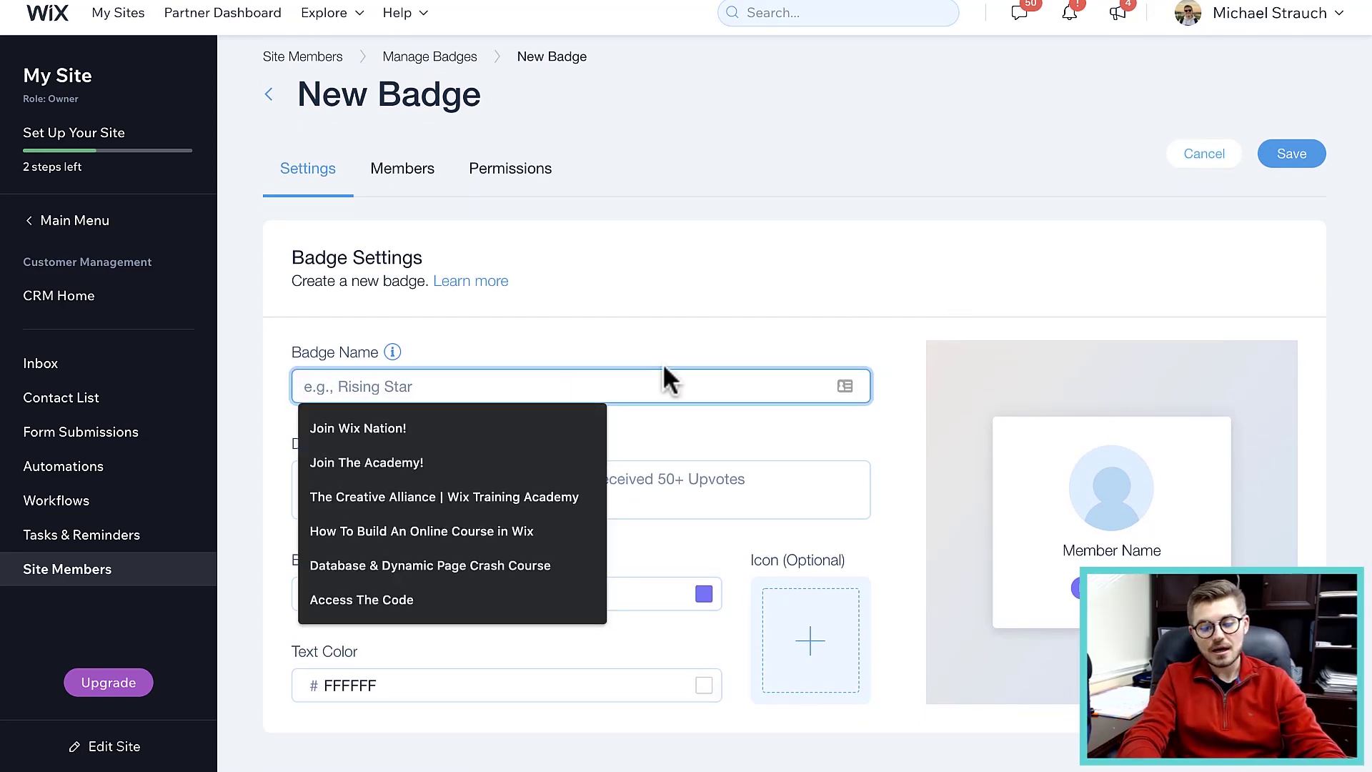
pyautogui.write('Risin')
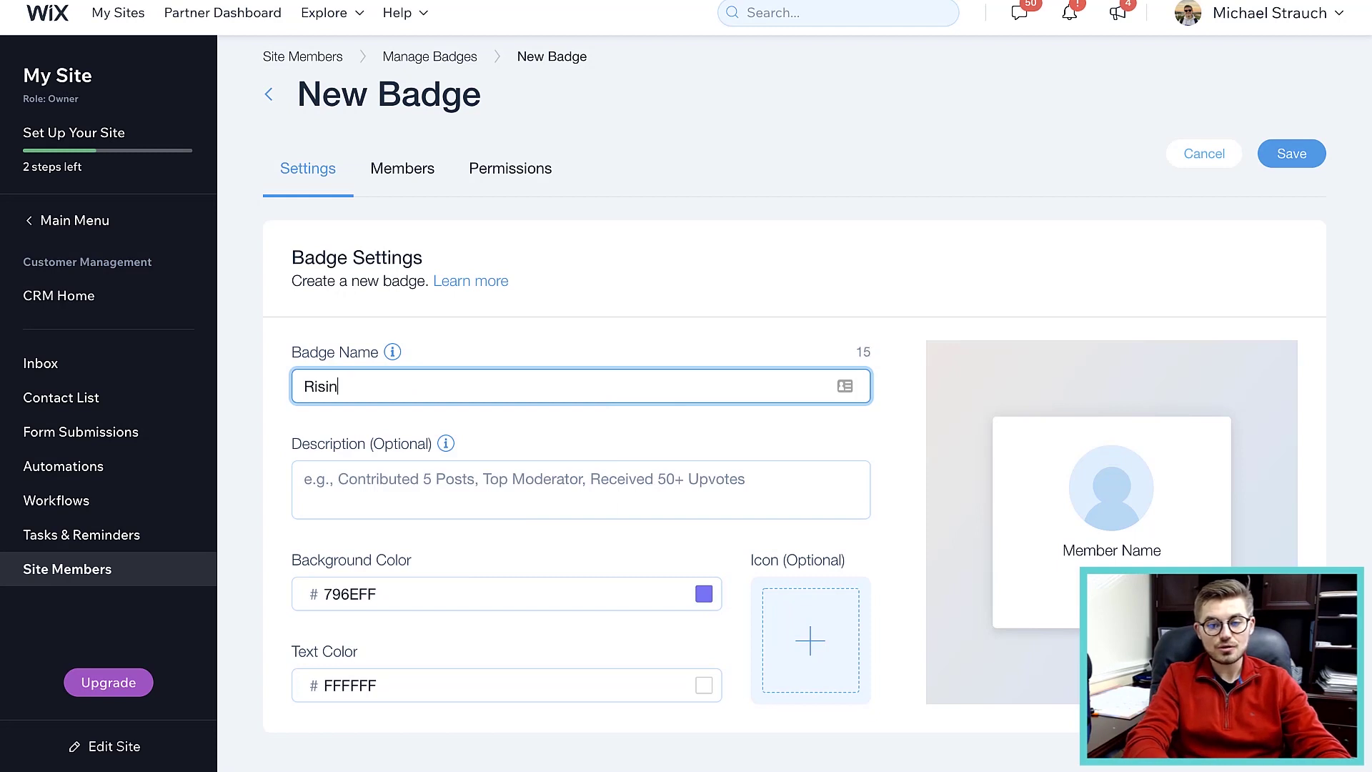
pyautogui.write('g Star')
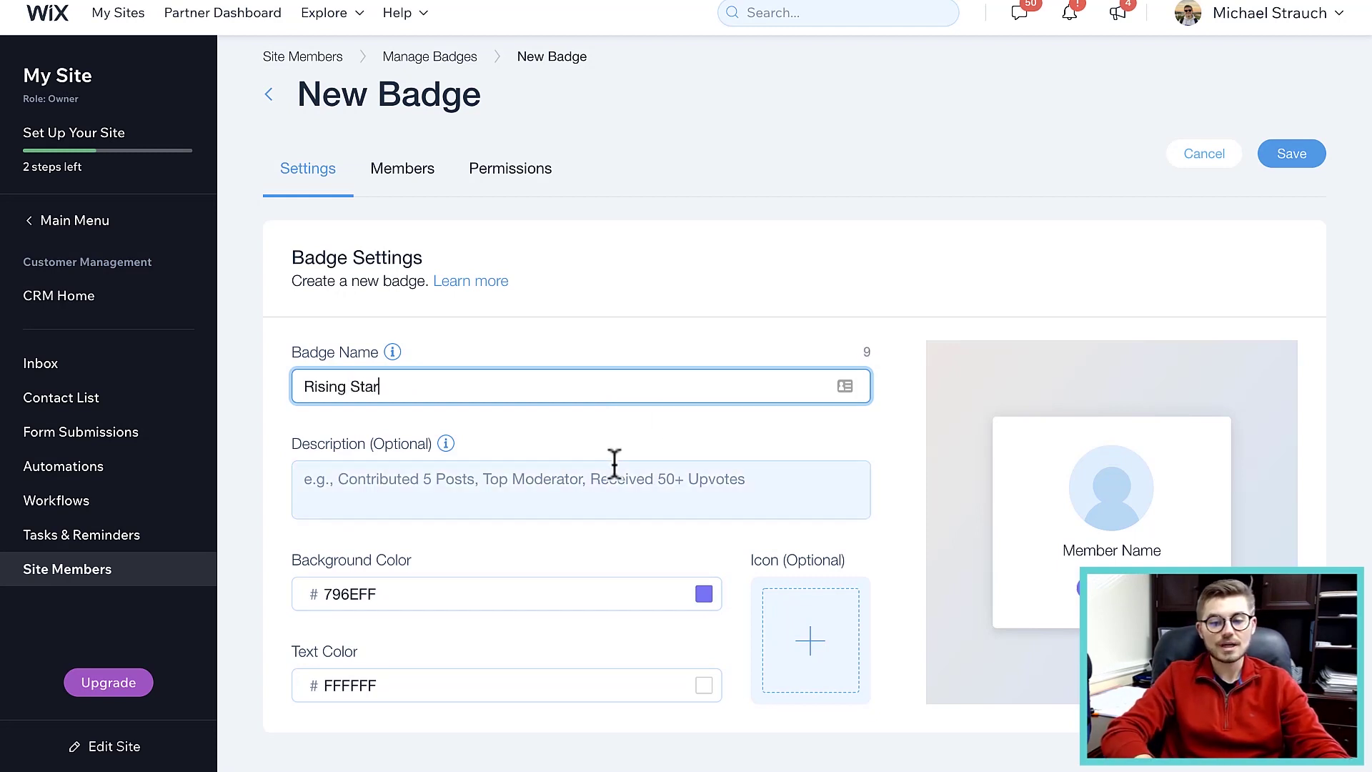
pyautogui.click(590, 485)
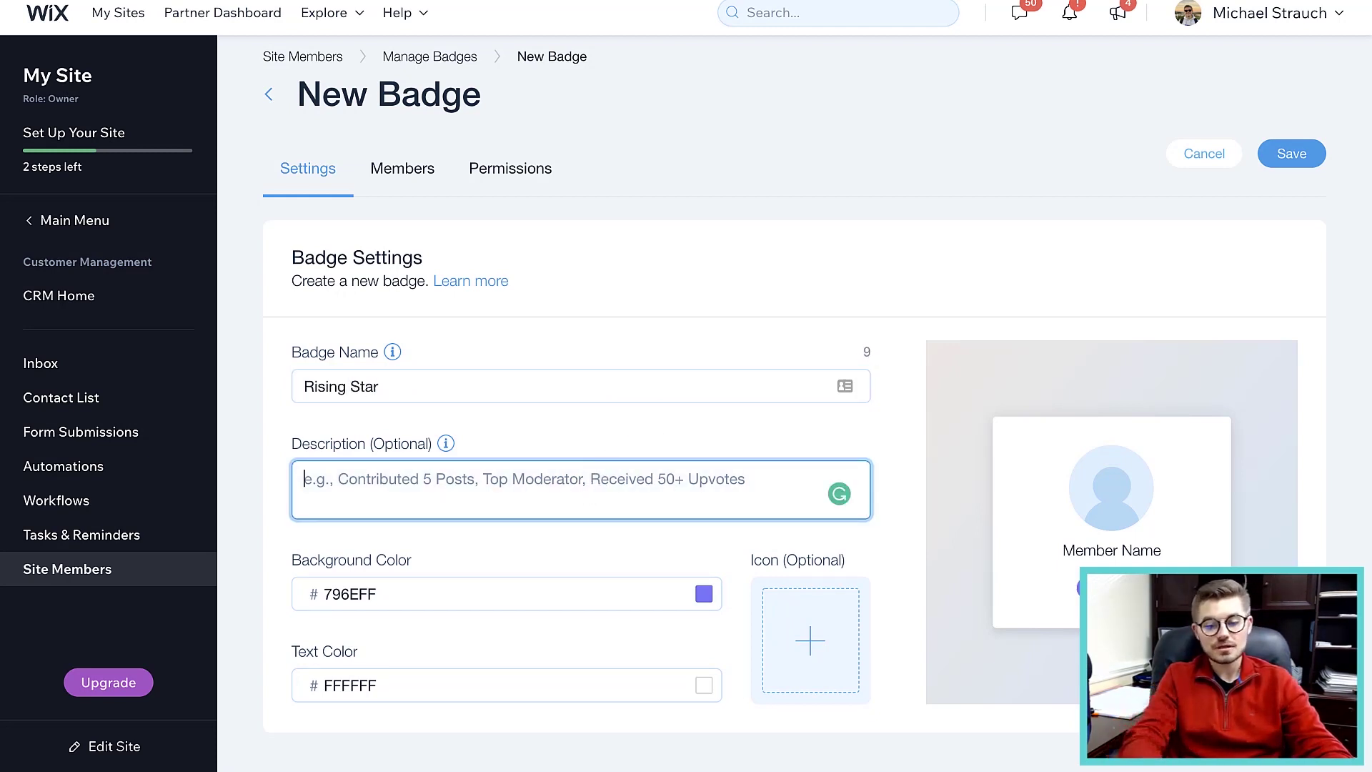
pyautogui.write('Contributed')
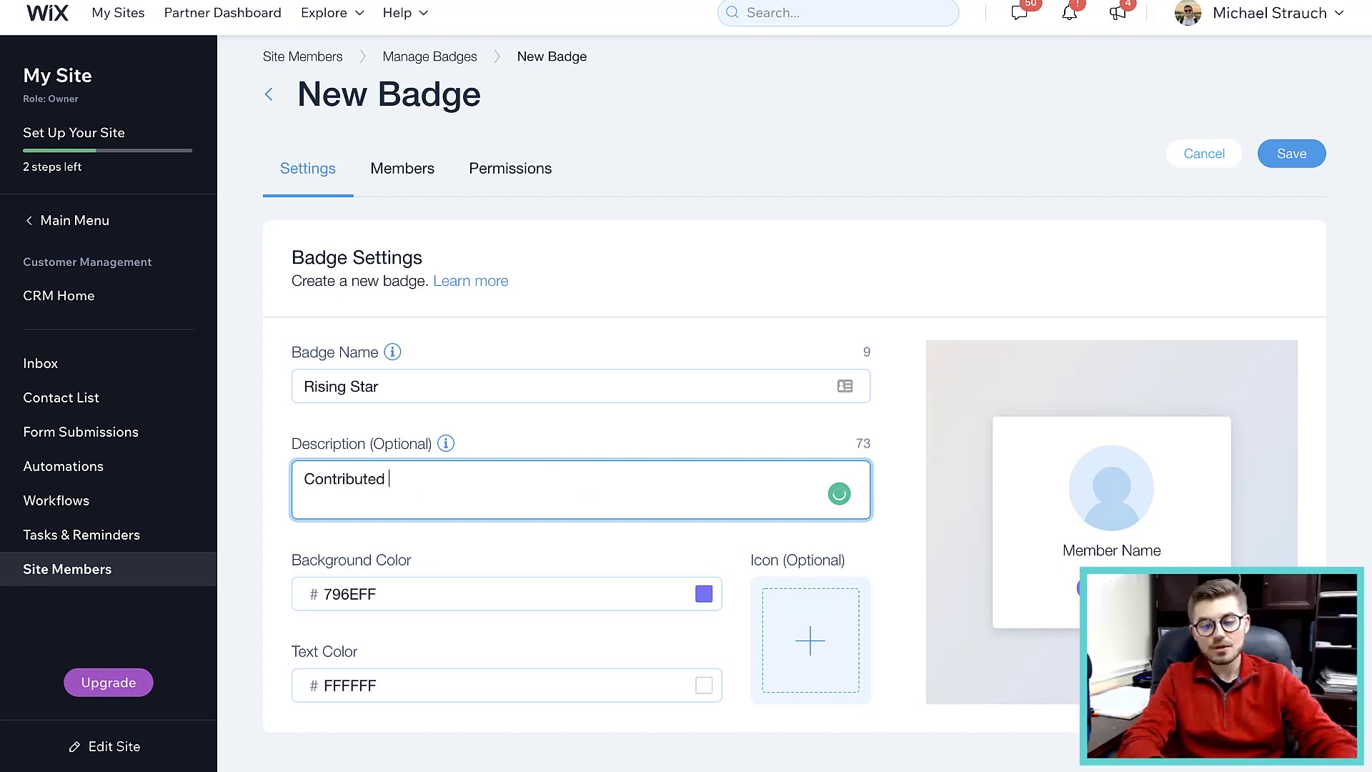
pyautogui.write(' 5 forum b')
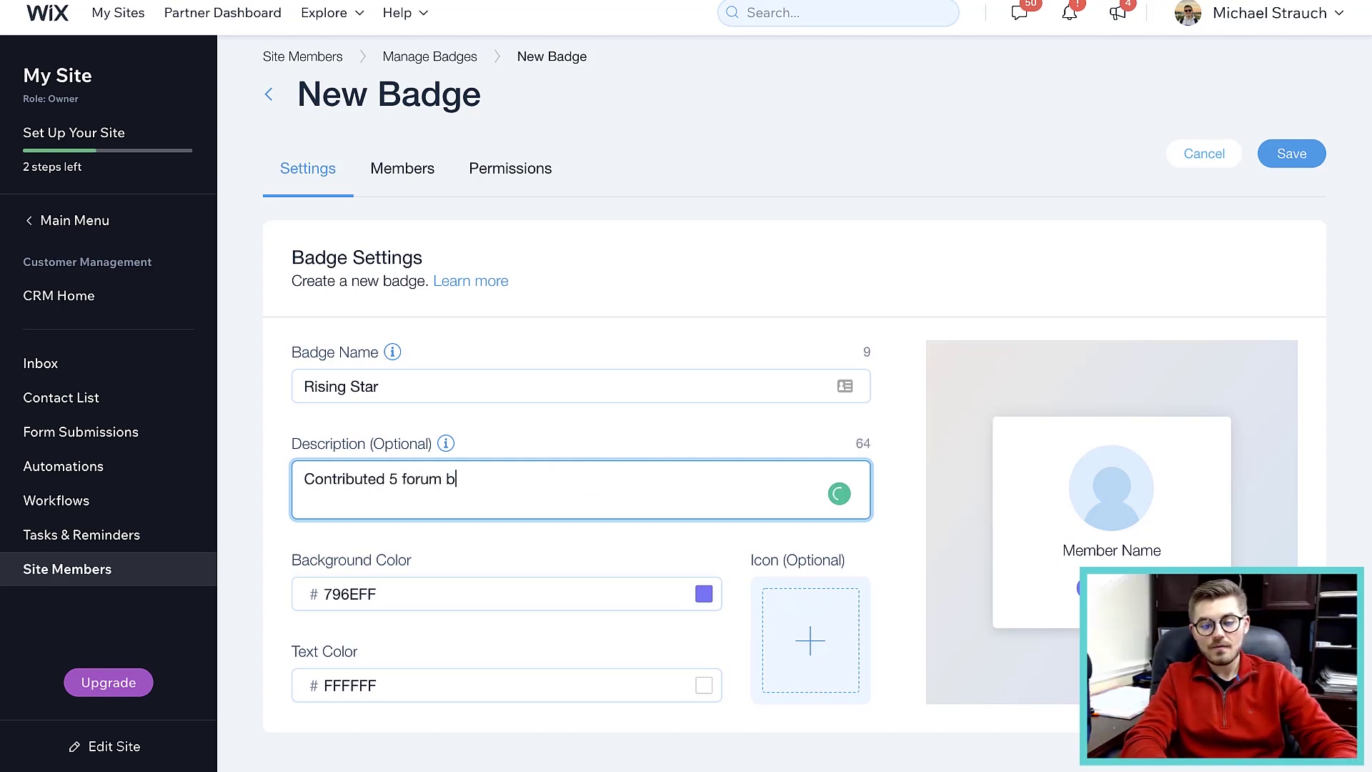
pyautogui.press('BackSpace')
pyautogui.write('posts')
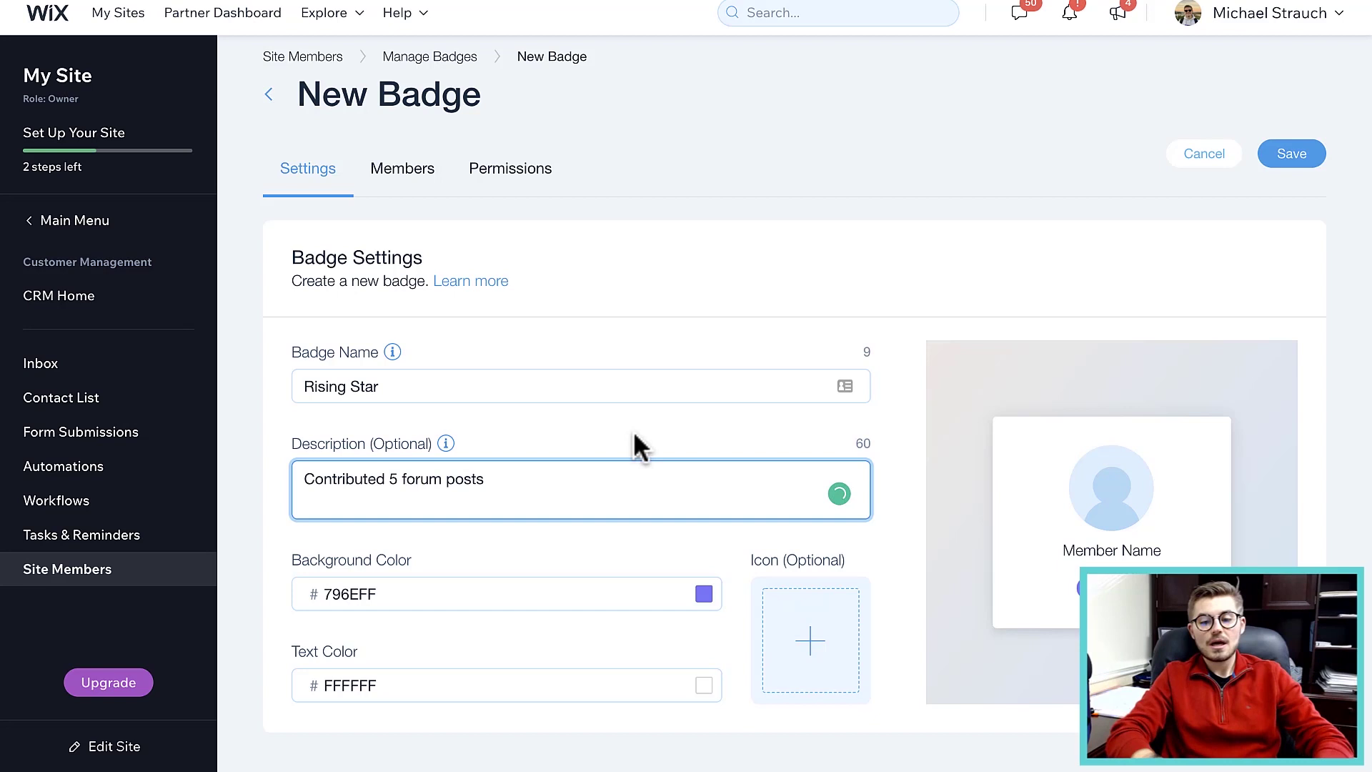
pyautogui.click(602, 538)
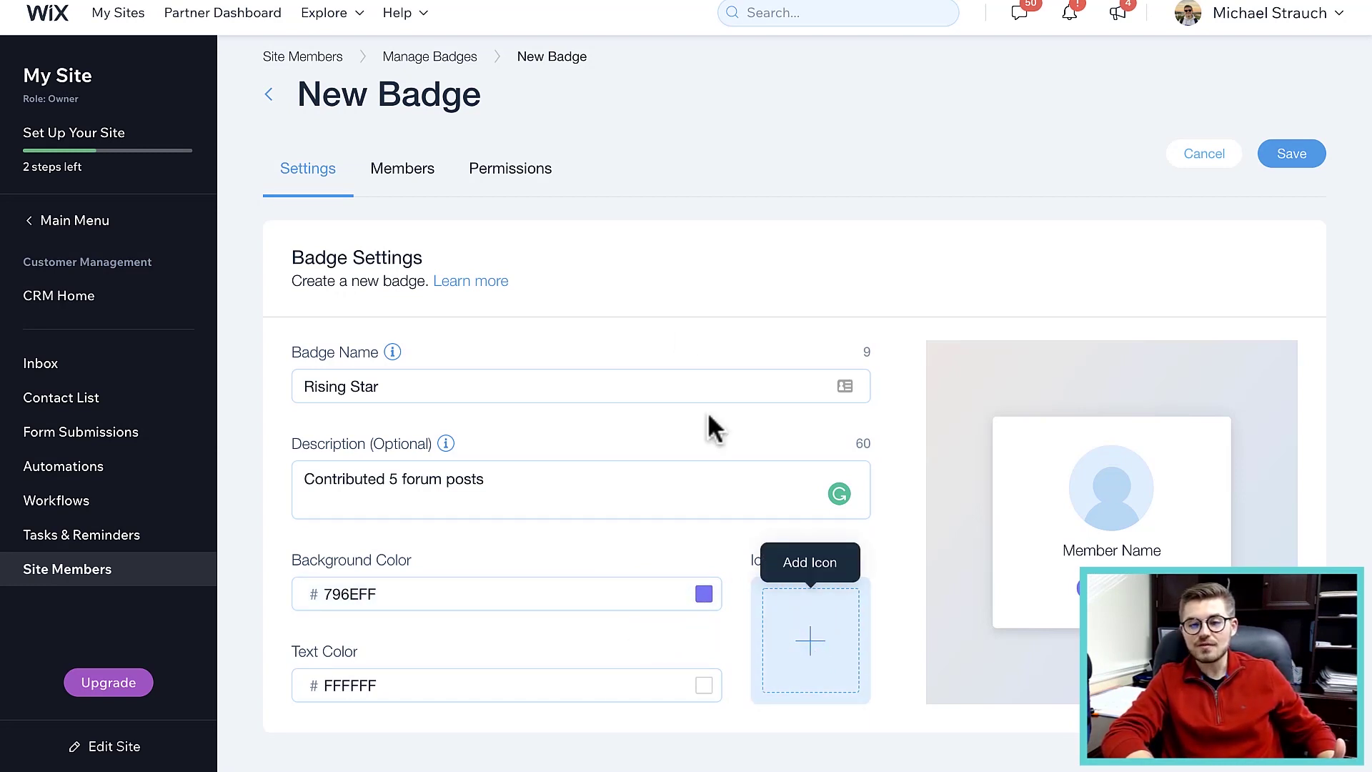
# Step: Save the Rising Star badge, leaving its members-only page access disabled
pyautogui.click(497, 177)
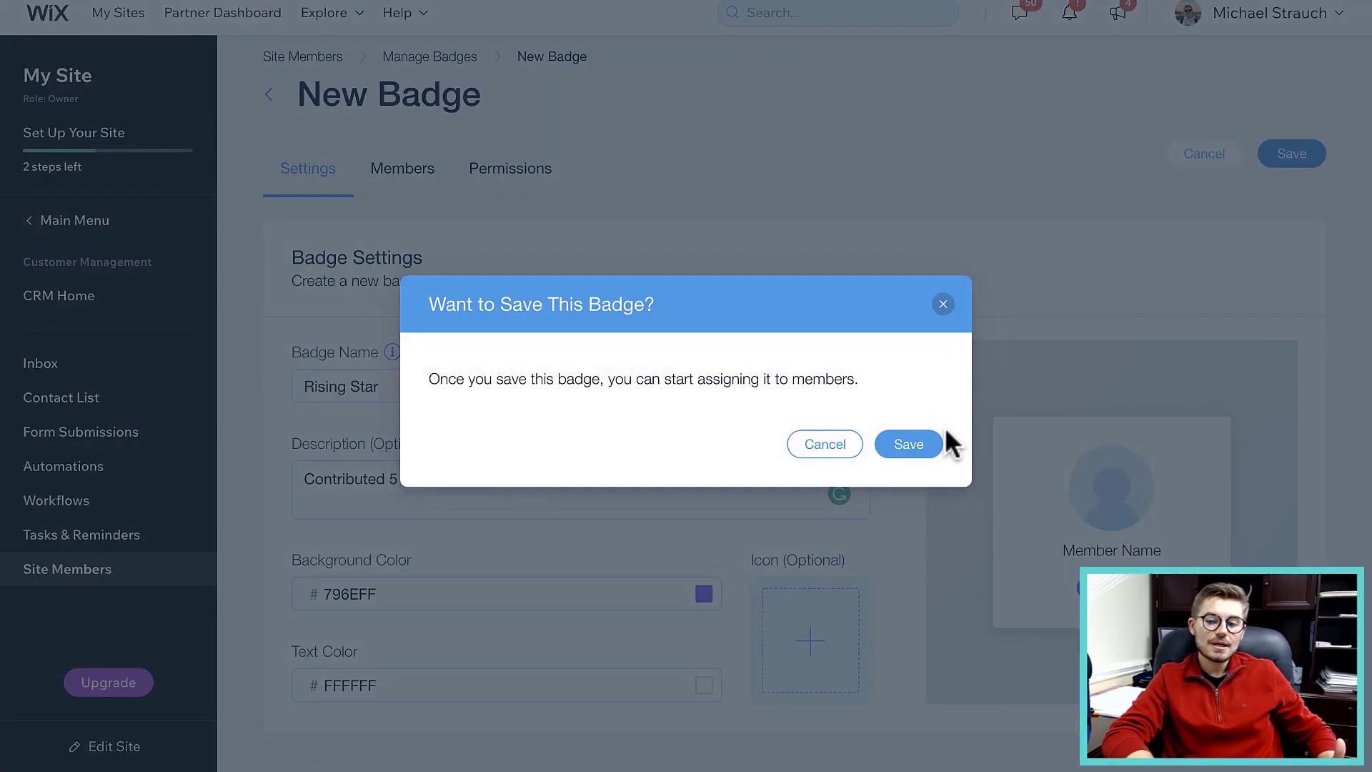
pyautogui.click(919, 440)
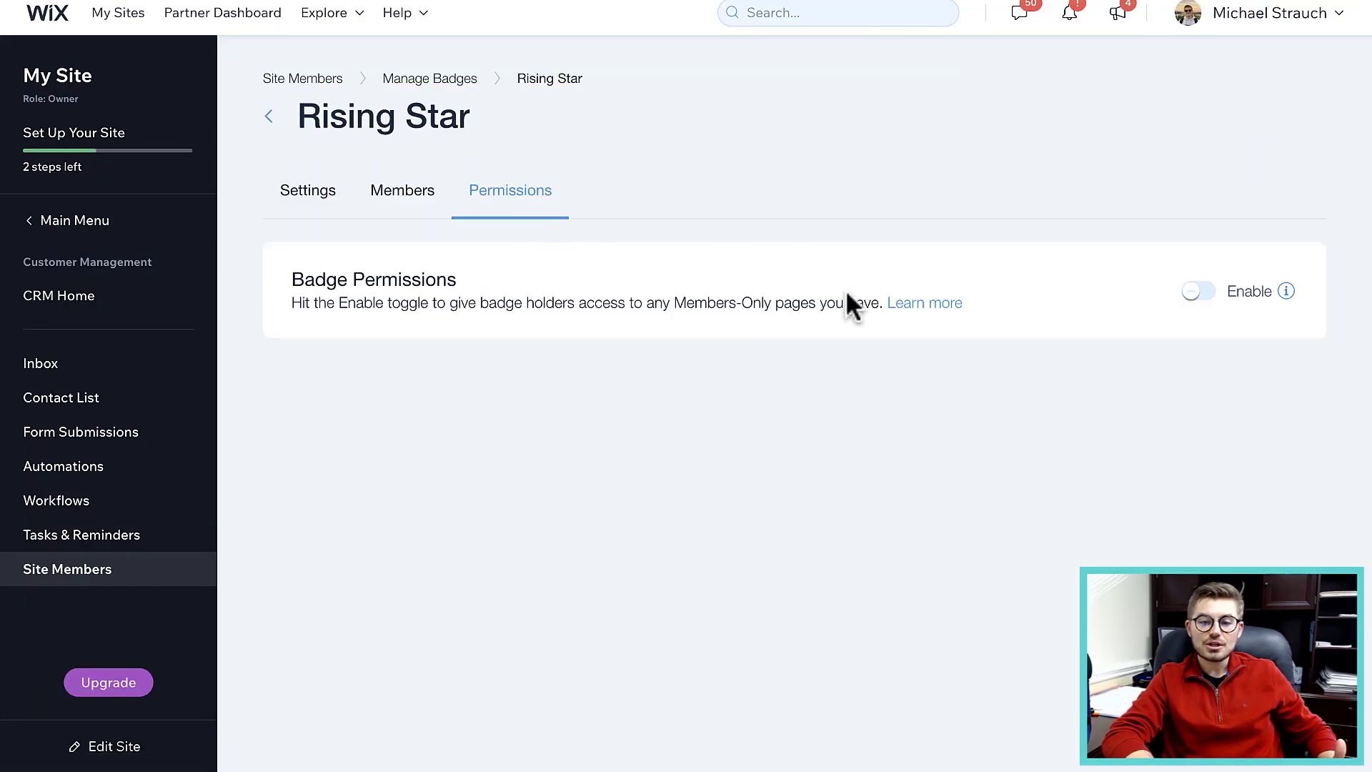
pyautogui.click(1195, 293)
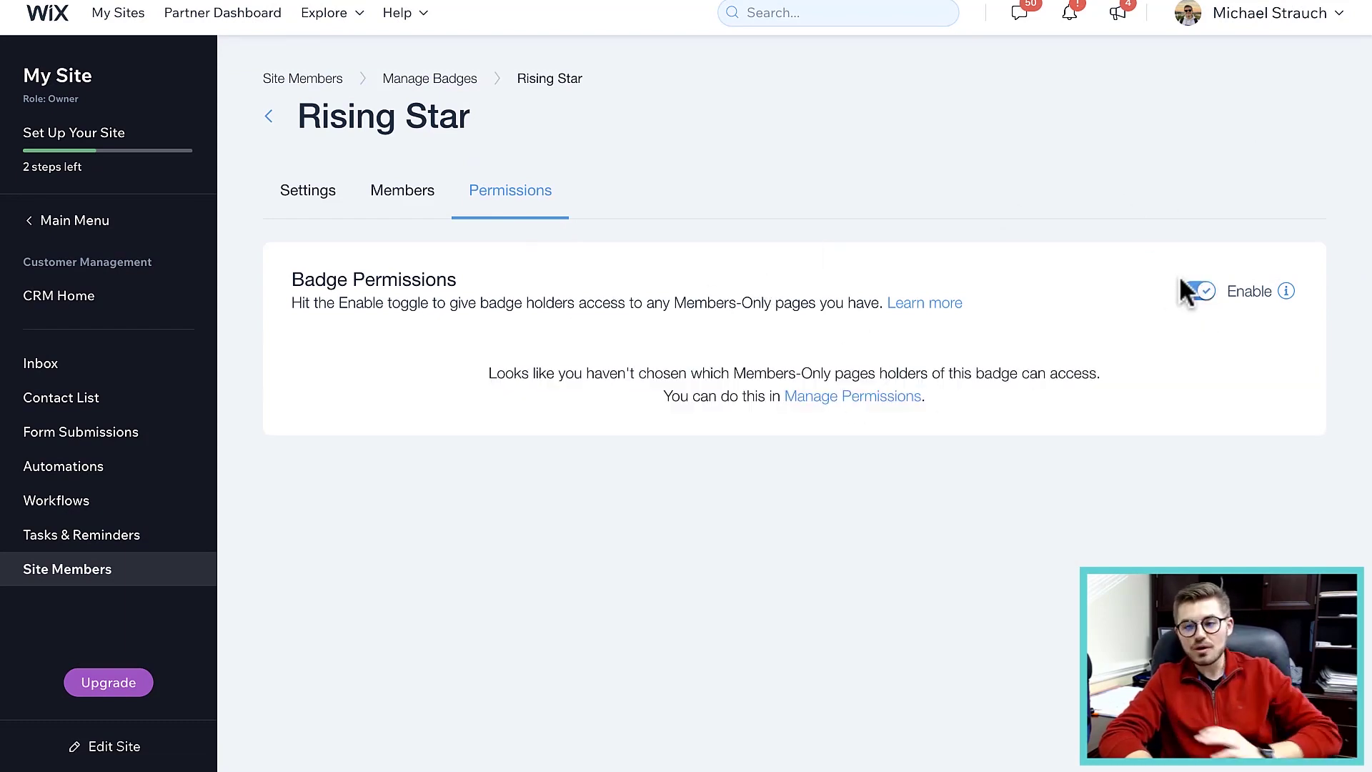
pyautogui.click(1195, 291)
pyautogui.click(873, 456)
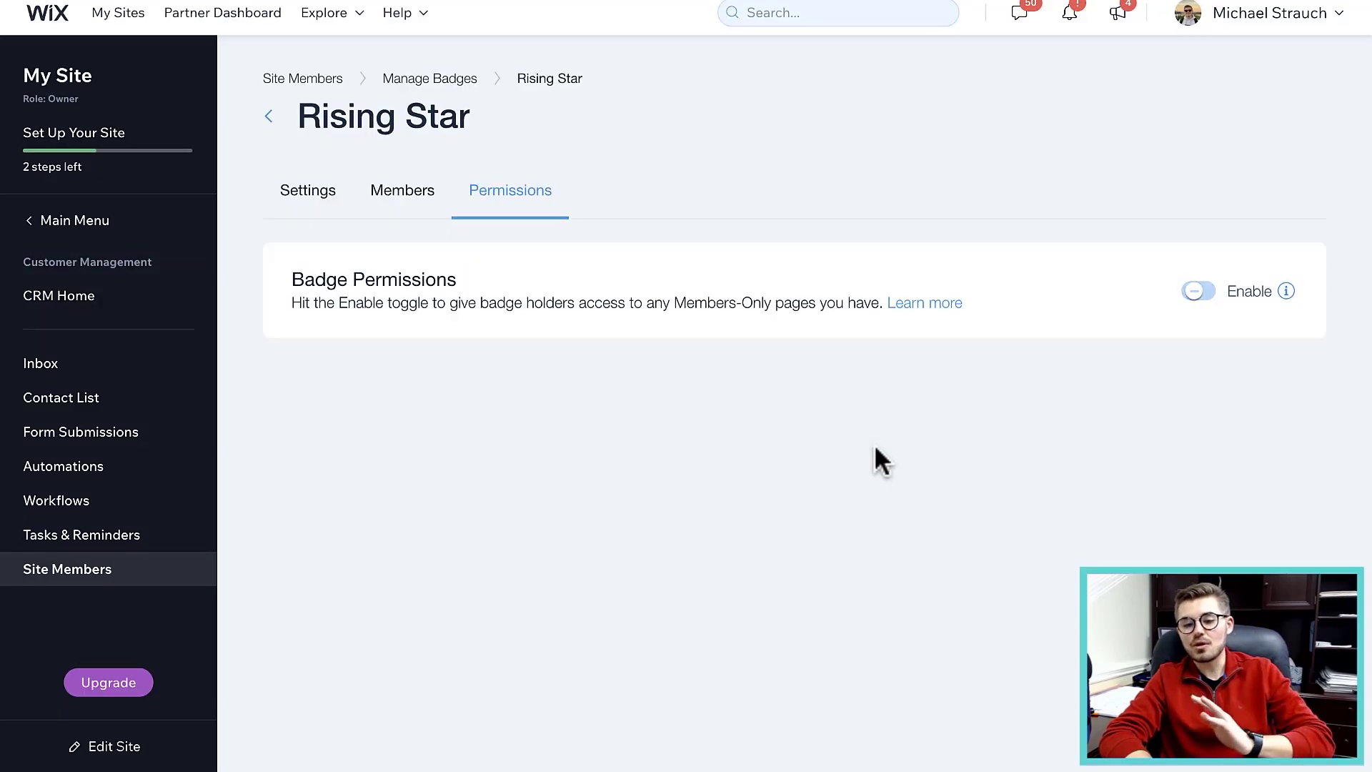
# Step: Assign the Rising Star badge to the site owner's account
pyautogui.click(414, 209)
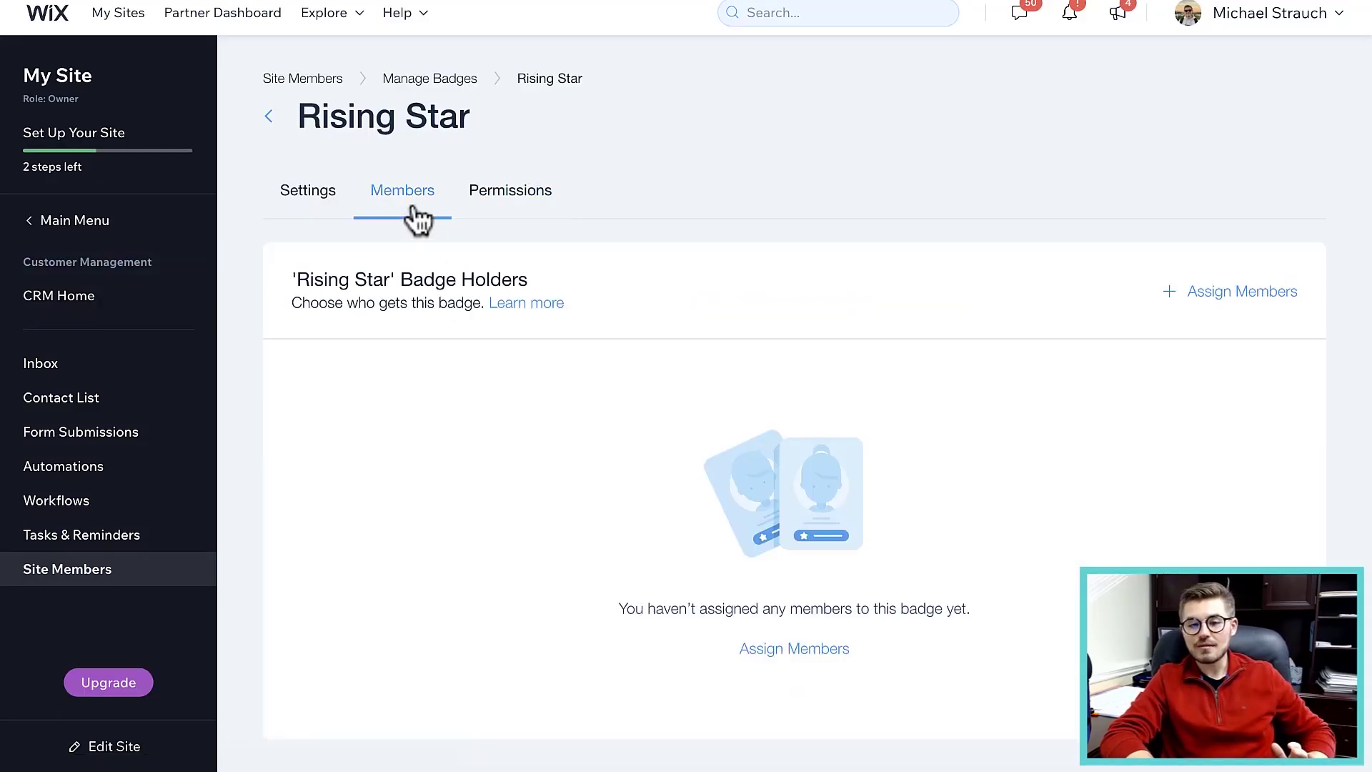
pyautogui.click(1262, 306)
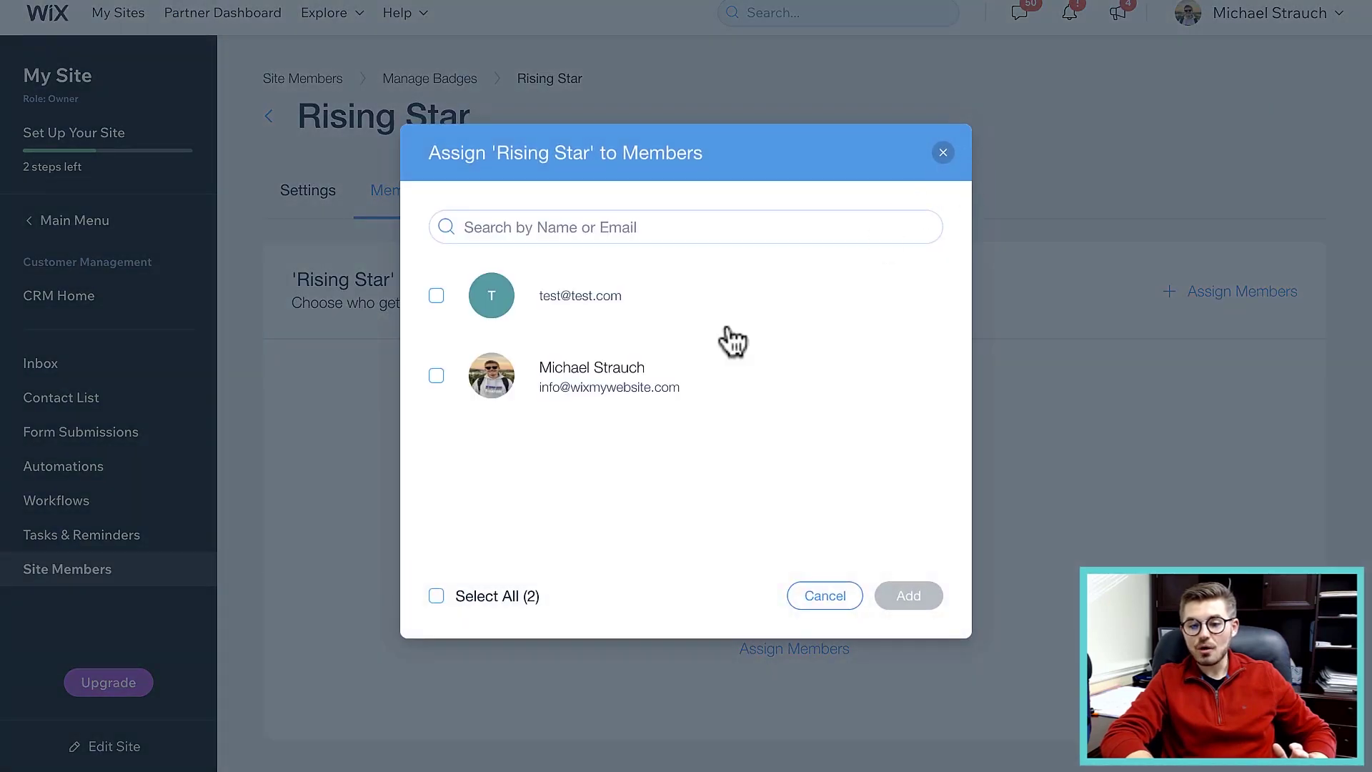
pyautogui.click(434, 377)
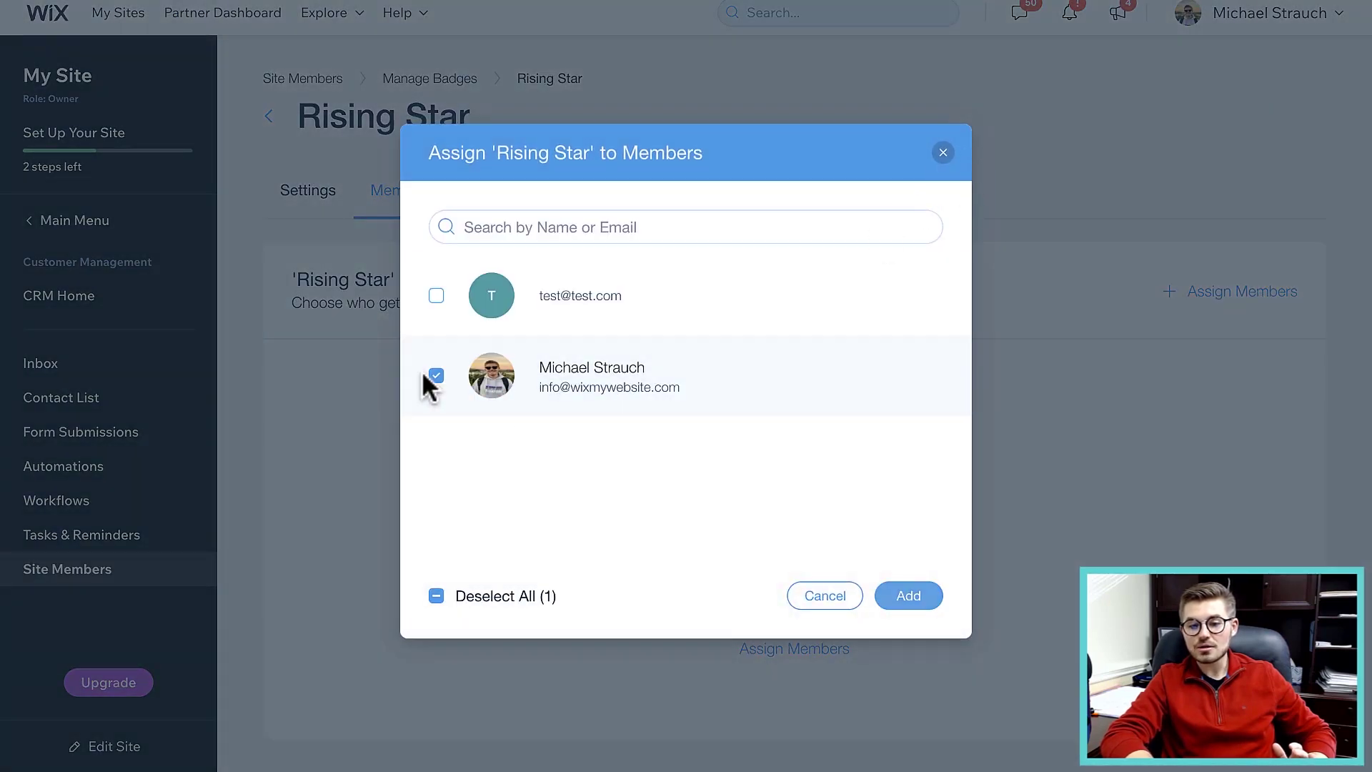
pyautogui.click(920, 609)
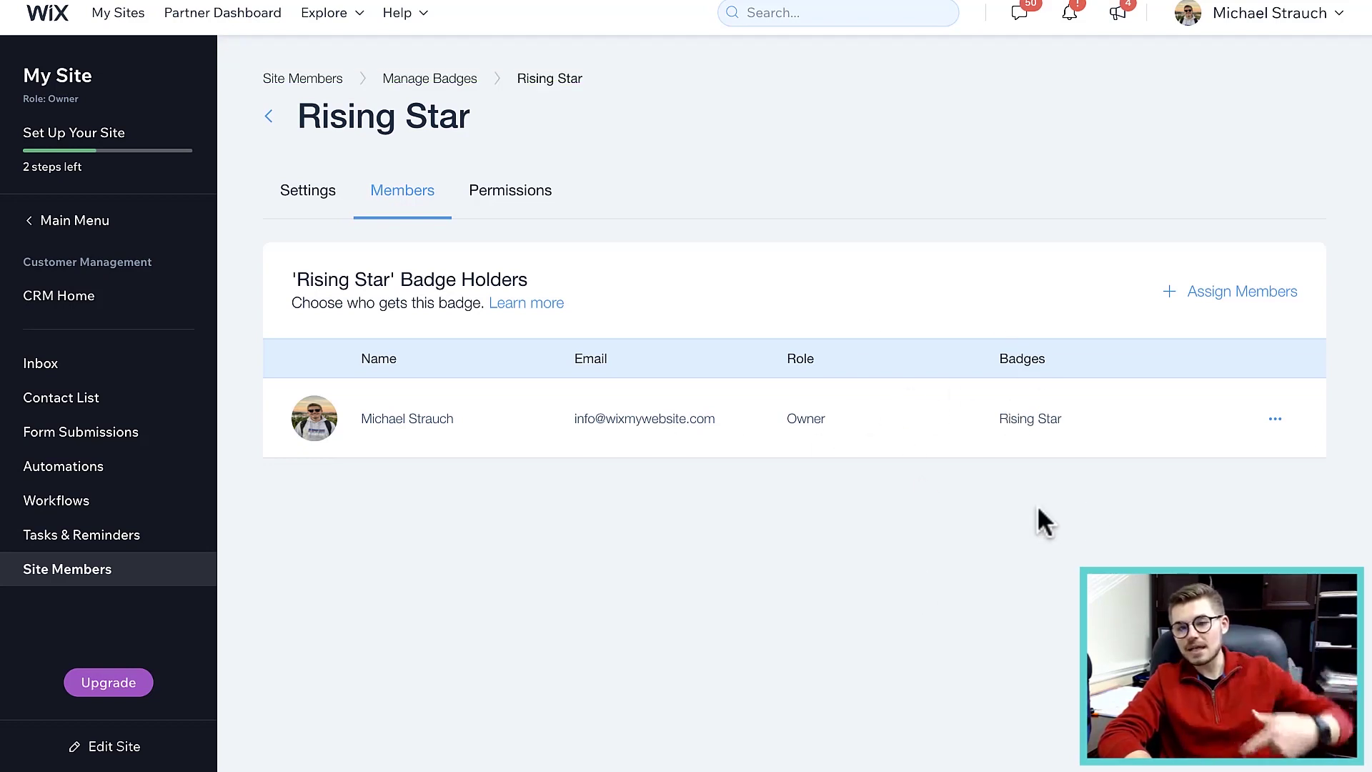
# Step: Return to the Rising Star badge's Settings showing its description and 796EFF/FFFFFF colours
pyautogui.click(324, 209)
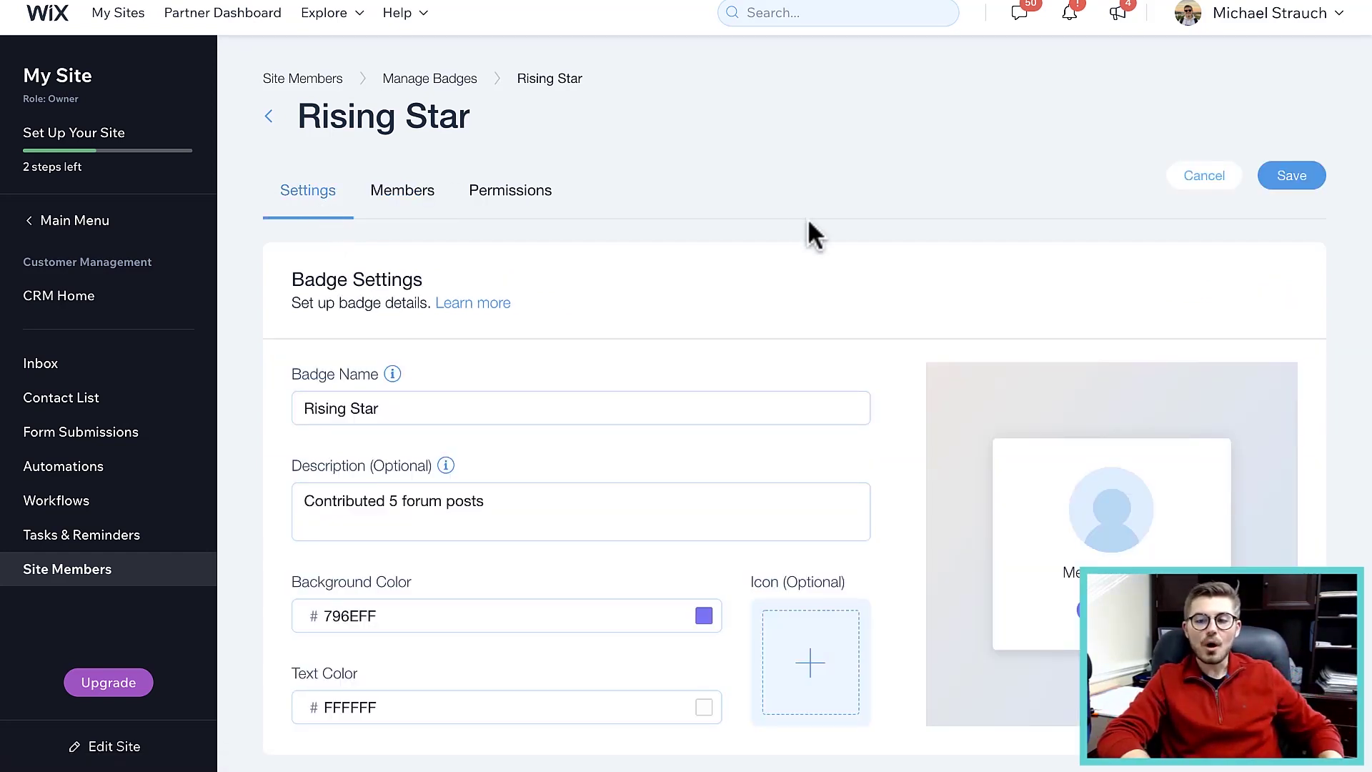